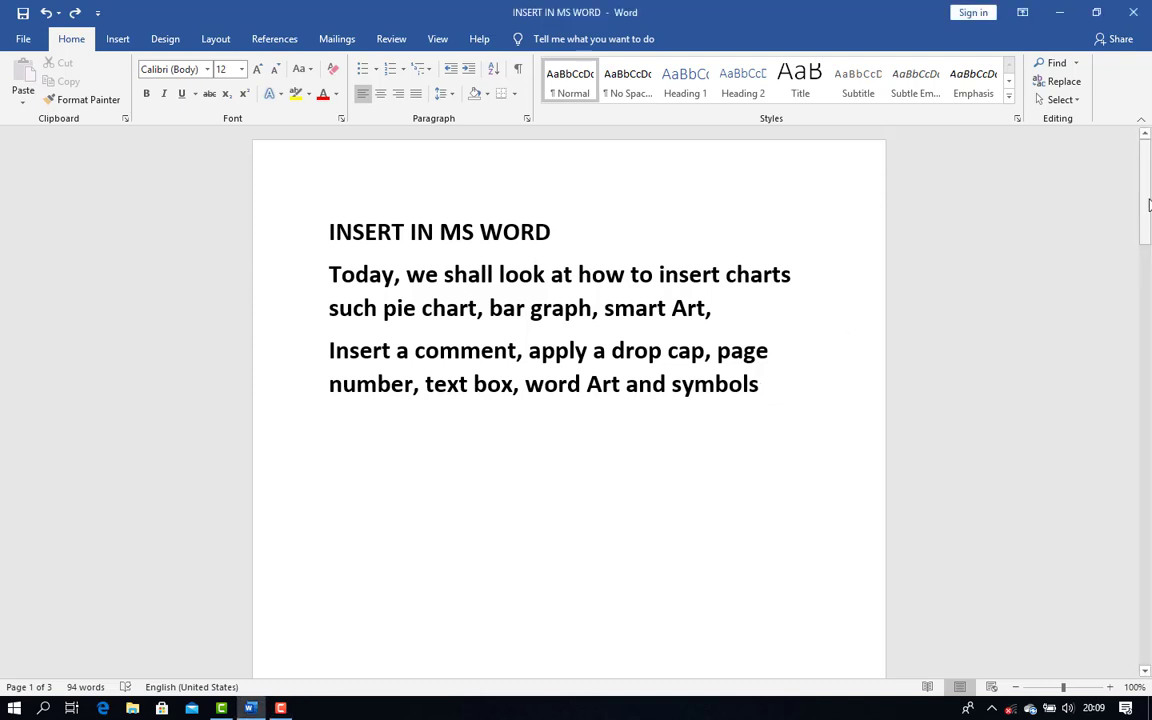
- Add blank lines below the bulleted list on page 2 until the text cursor reaches page 3
{"action": "left_click_drag", "start_coordinate": [1147, 205], "coordinate": [1145, 384]}
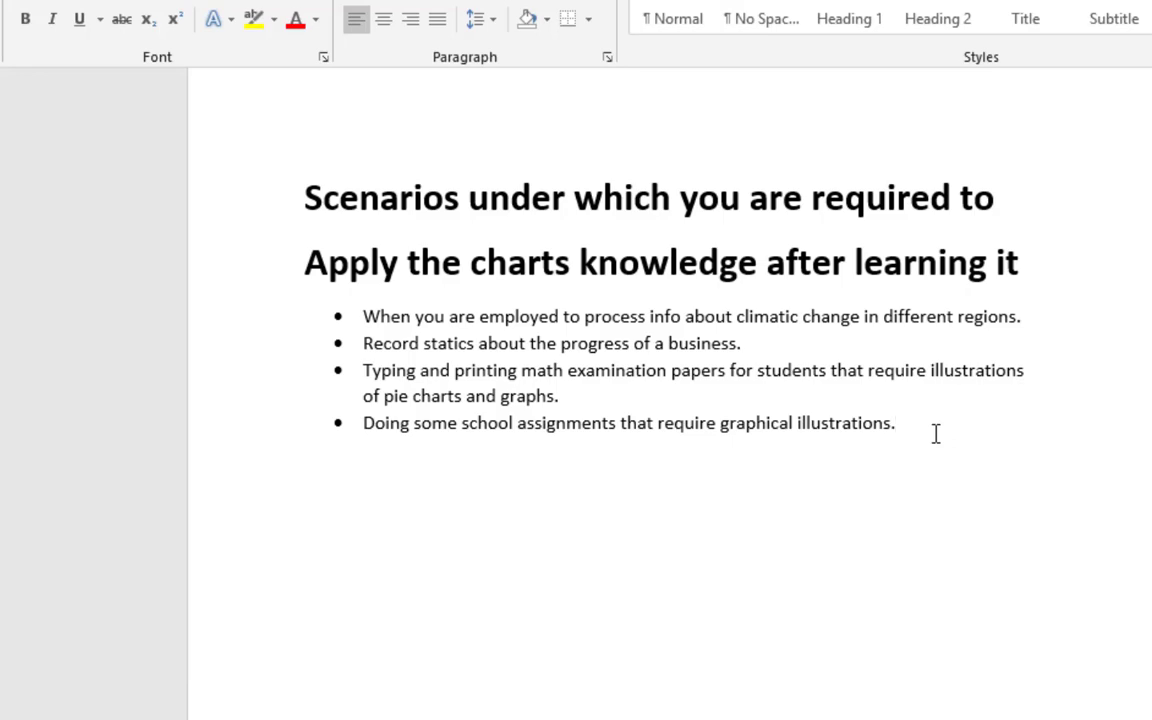
{"action": "key", "text": "Return"}
{"action": "key", "text": "Return"}
{"action": "key", "text": "Return"}
{"action": "key", "text": "Return"}
{"action": "key", "text": "Return"}
{"action": "key", "text": "Return"}
{"action": "key", "text": "Return"}
{"action": "key", "text": "Return"}
{"action": "key", "text": "Return"}
{"action": "key", "text": "Return"}
{"action": "key", "text": "Return"}
{"action": "key", "text": "Return"}
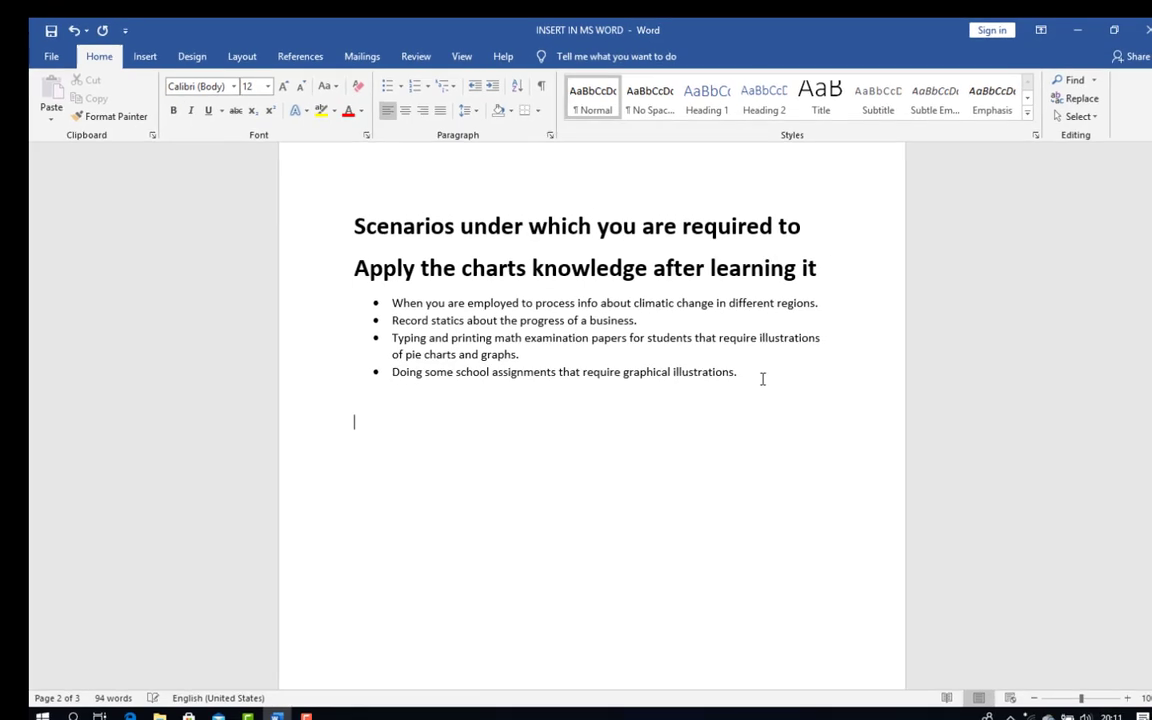
{"action": "key", "text": "Return"}
{"action": "key", "text": "Return"}
{"action": "key", "text": "Return"}
{"action": "key", "text": "Return"}
{"action": "key", "text": "Return"}
{"action": "key", "text": "Return"}
{"action": "key", "text": "Return"}
{"action": "key", "text": "Return"}
{"action": "key", "text": "Return"}
{"action": "key", "text": "Return"}
{"action": "key", "text": "Return"}
{"action": "key", "text": "Return"}
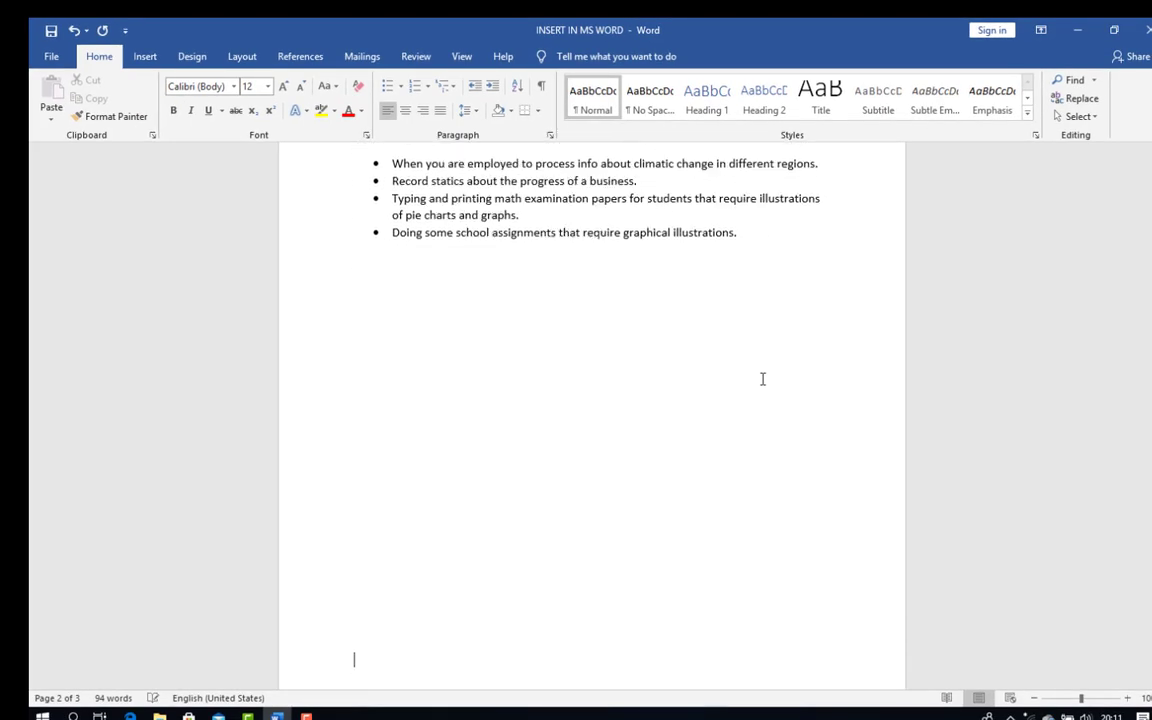
{"action": "key", "text": "Return"}
{"action": "key", "text": "Return"}
{"action": "key", "text": "Return"}
{"action": "key", "text": "Return"}
{"action": "key", "text": "Return"}
{"action": "key", "text": "Return"}
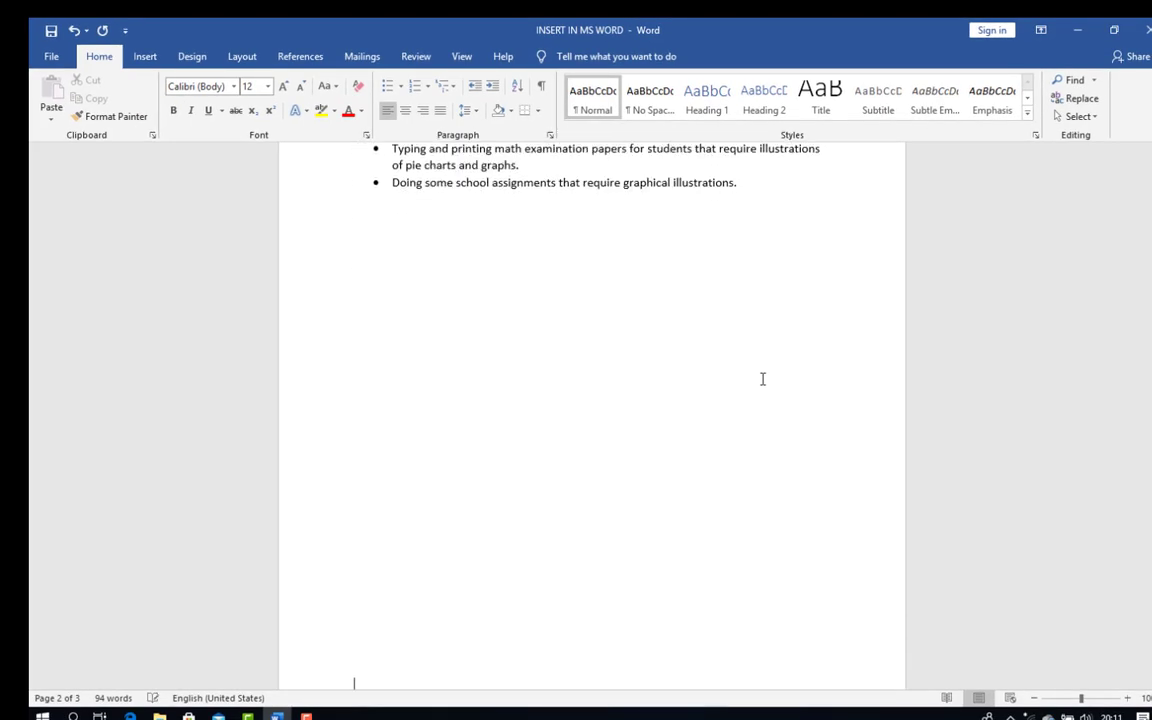
{"action": "key", "text": "Return"}
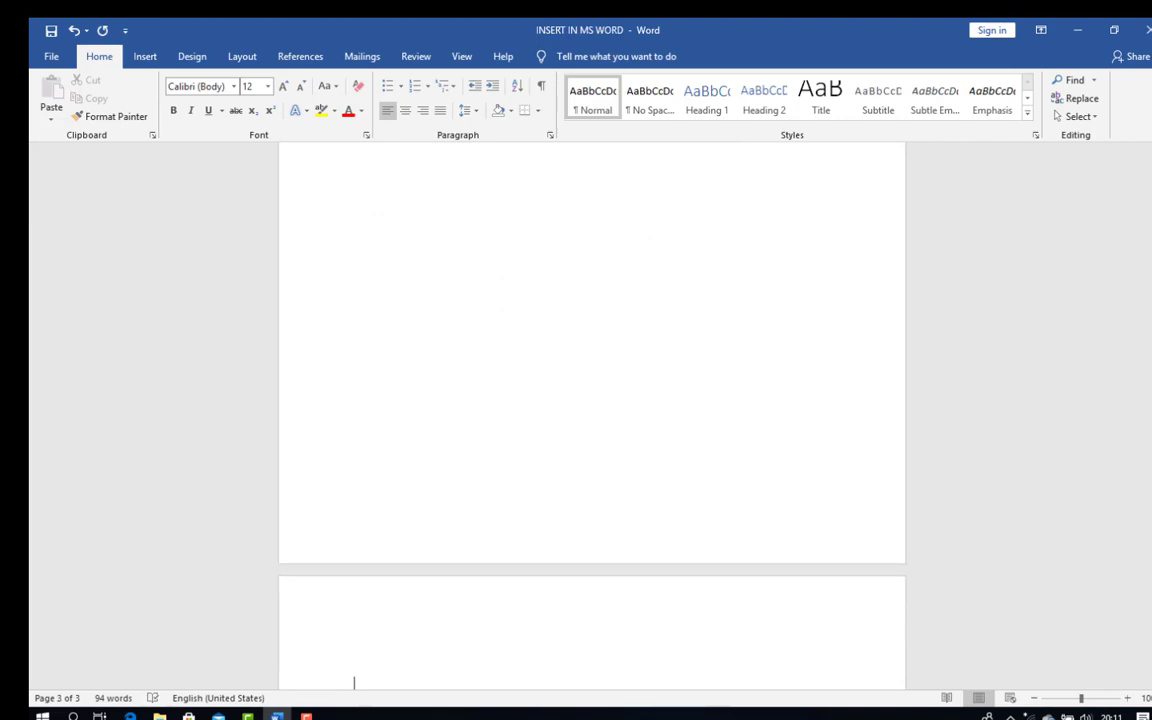
- Insert page numbers at the bottom of the pages in the Plain Number 2 style, and return to the body text
{"action": "mouse_move", "coordinate": [1150, 434]}
{"action": "left_mouse_down"}
{"action": "mouse_move", "coordinate": [1150, 457]}
{"action": "mouse_move", "coordinate": [1150, 411]}
{"action": "left_mouse_up"}
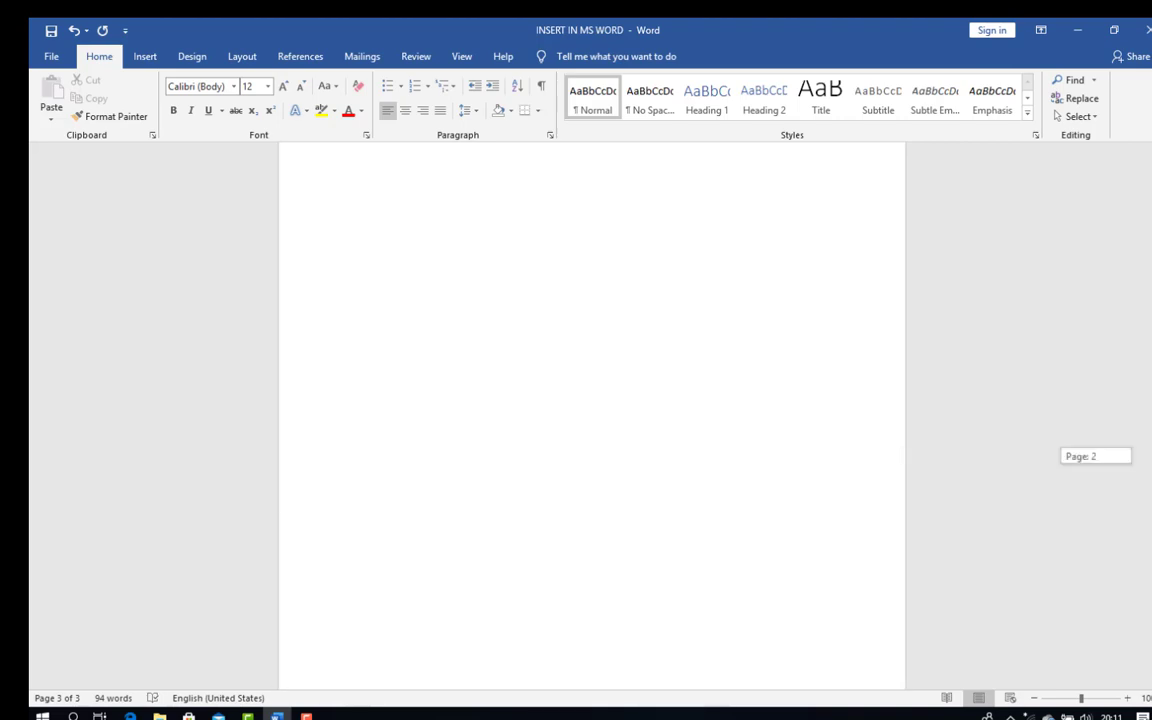
{"action": "left_click_drag", "start_coordinate": [1150, 411], "coordinate": [1150, 621]}
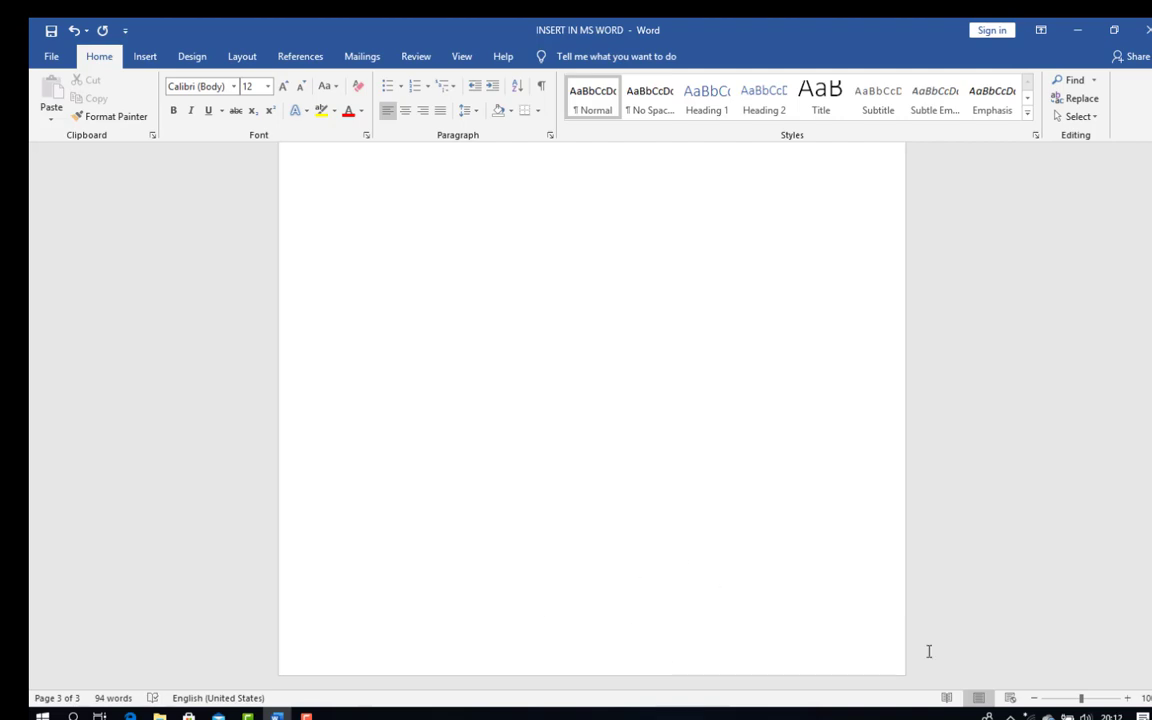
{"action": "left_click_drag", "start_coordinate": [1151, 637], "coordinate": [1151, 160]}
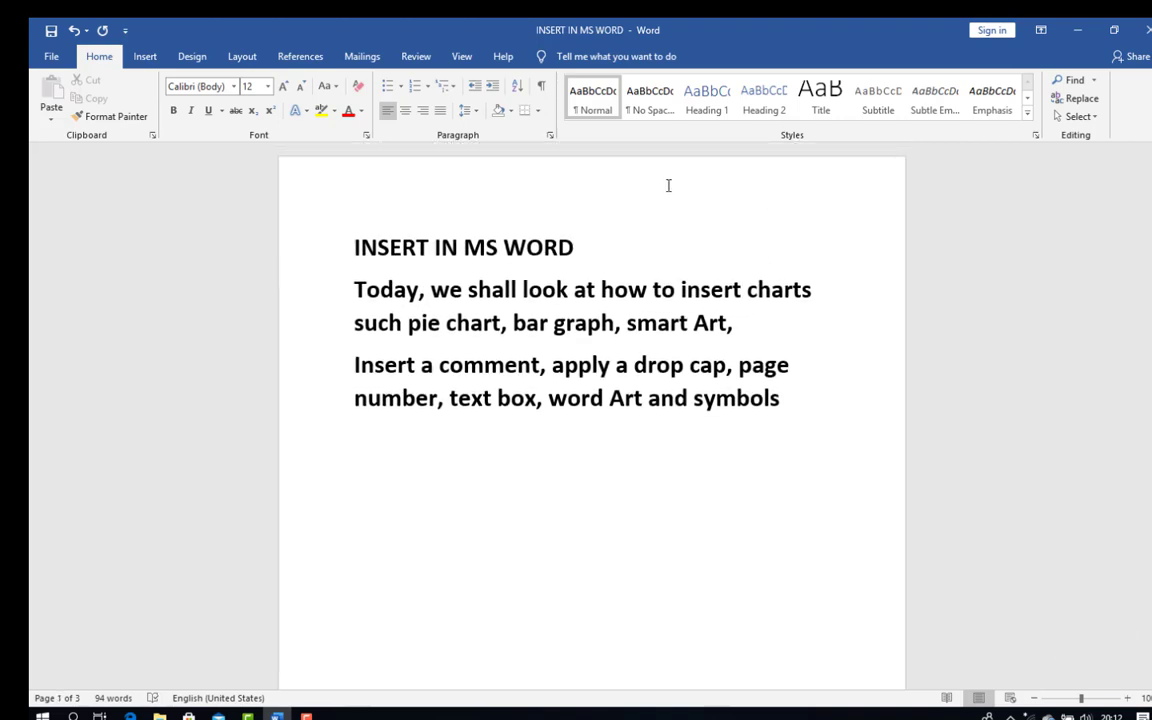
{"action": "left_click", "coordinate": [145, 57]}
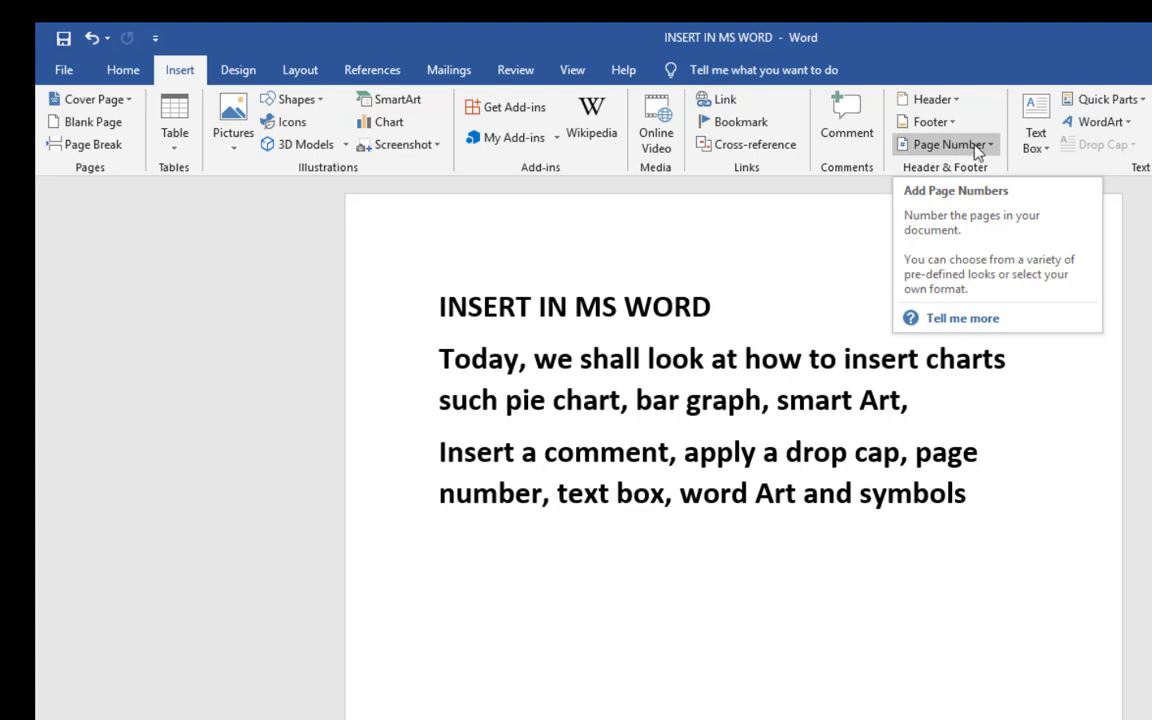
{"action": "left_click", "coordinate": [978, 150]}
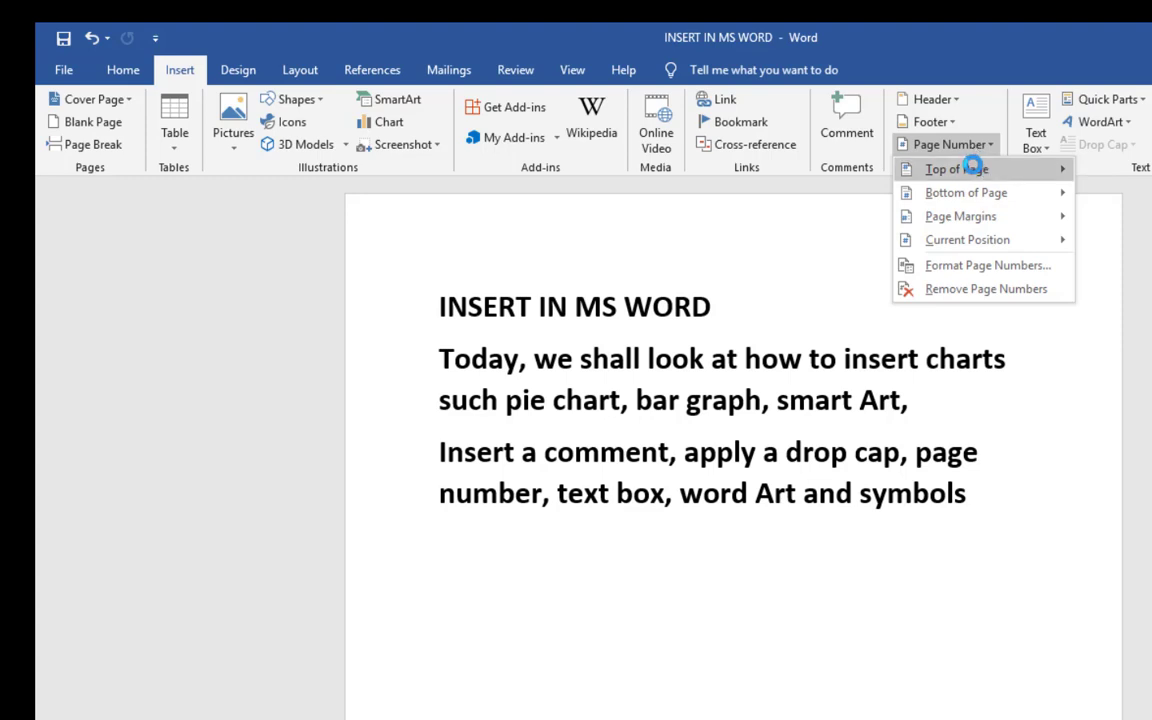
{"action": "left_click", "coordinate": [970, 171]}
{"action": "left_click", "coordinate": [960, 196]}
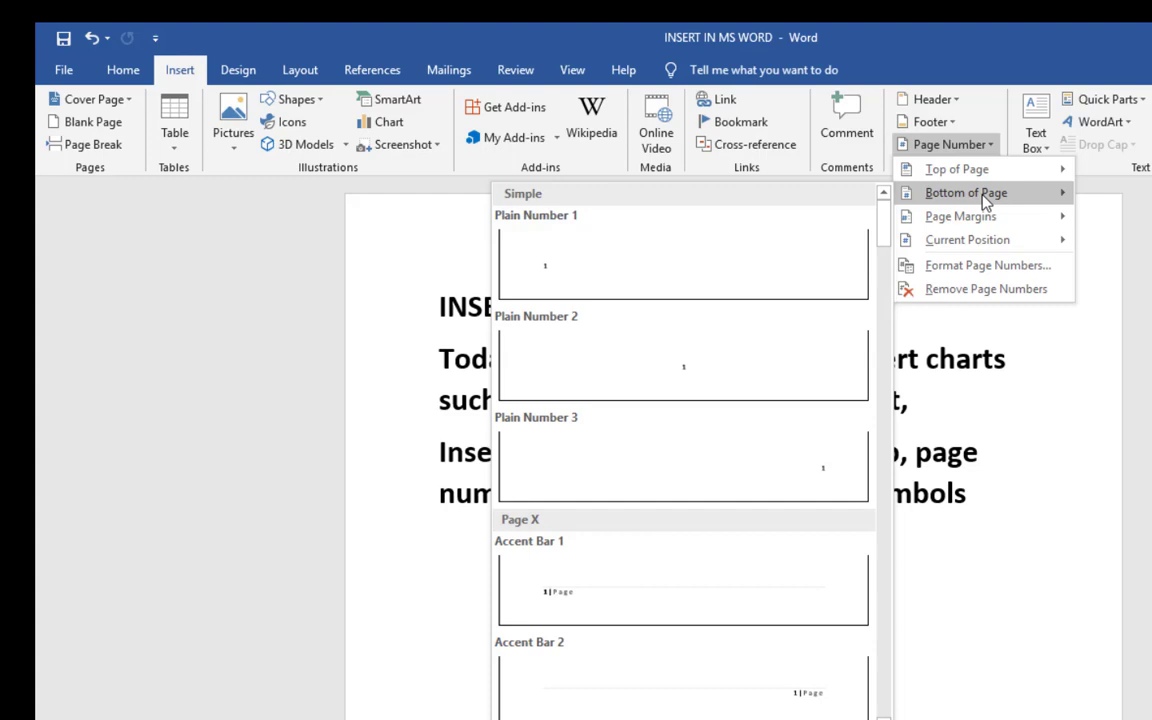
{"action": "left_click", "coordinate": [955, 216]}
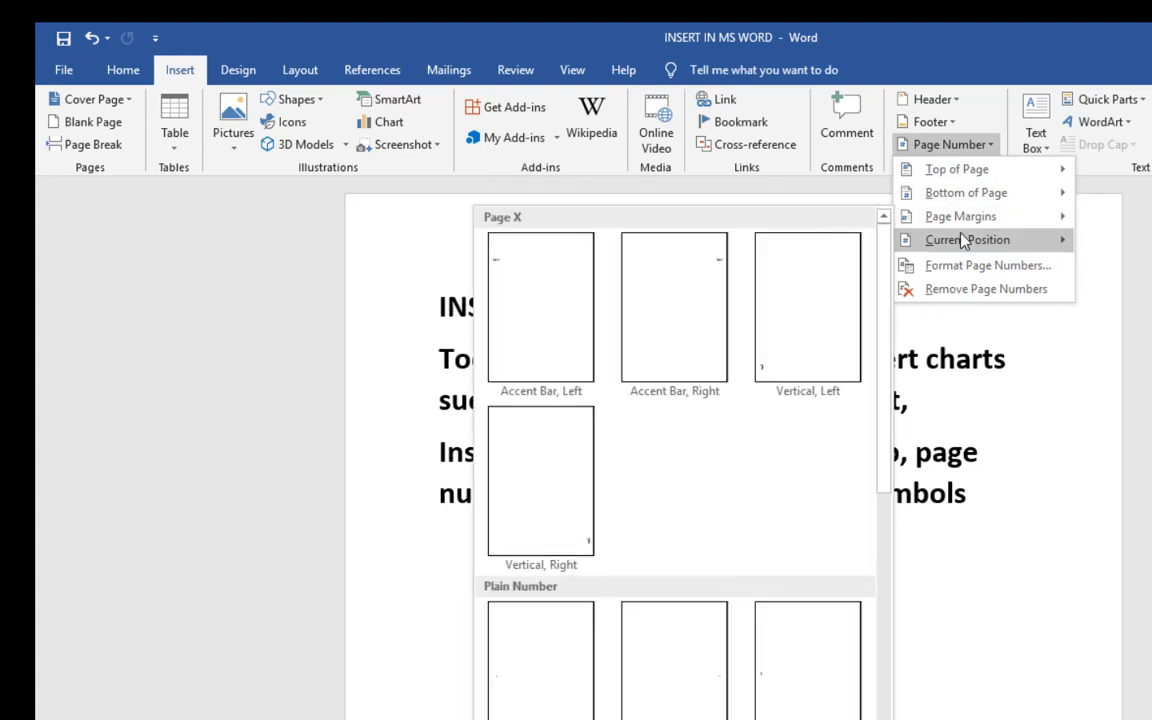
{"action": "mouse_move", "coordinate": [903, 198]}
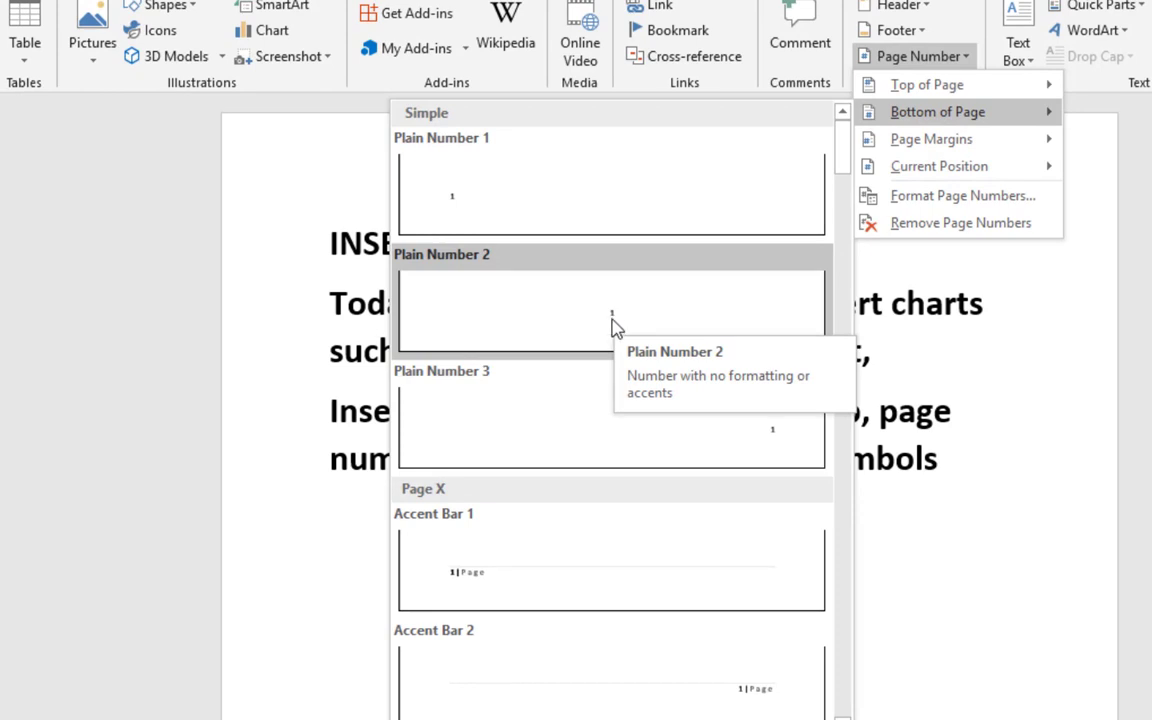
{"action": "left_click", "coordinate": [614, 328]}
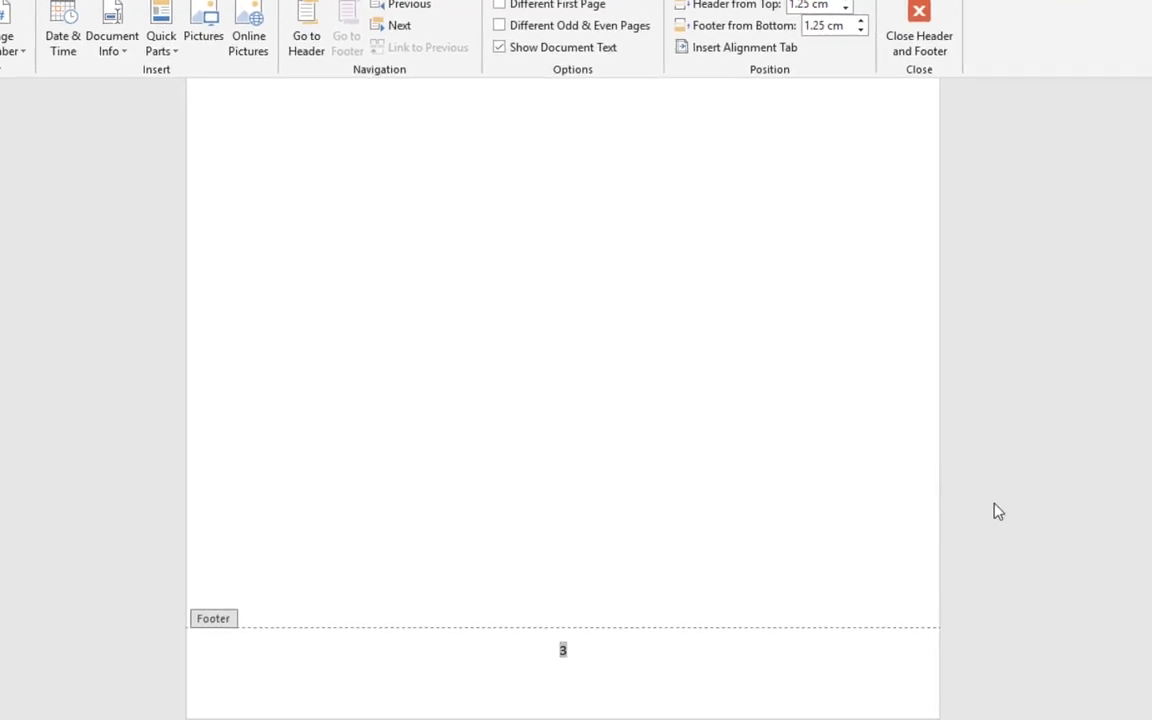
{"action": "double_click", "coordinate": [686, 437]}
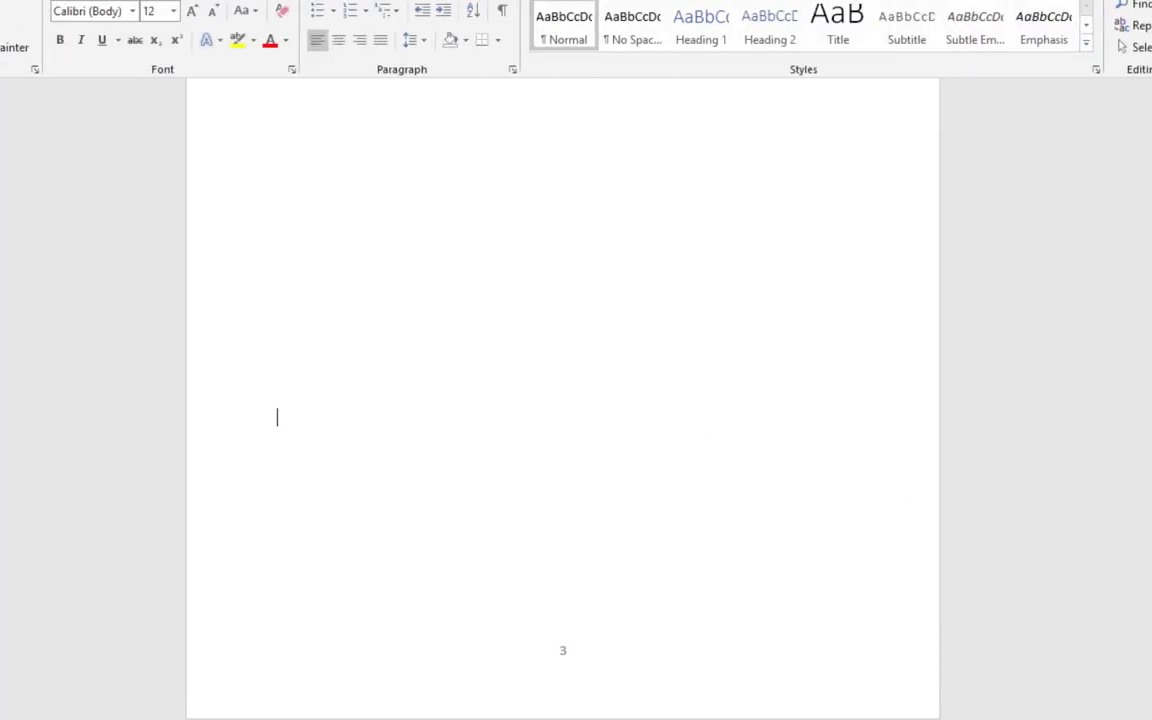
- Insert a SmartArt graphic with the Hierarchy layout from the Hierarchy category on page 3
{"action": "left_click_drag", "start_coordinate": [1151, 684], "coordinate": [1151, 683]}
{"action": "left_click_drag", "start_coordinate": [1151, 706], "coordinate": [1151, 685]}
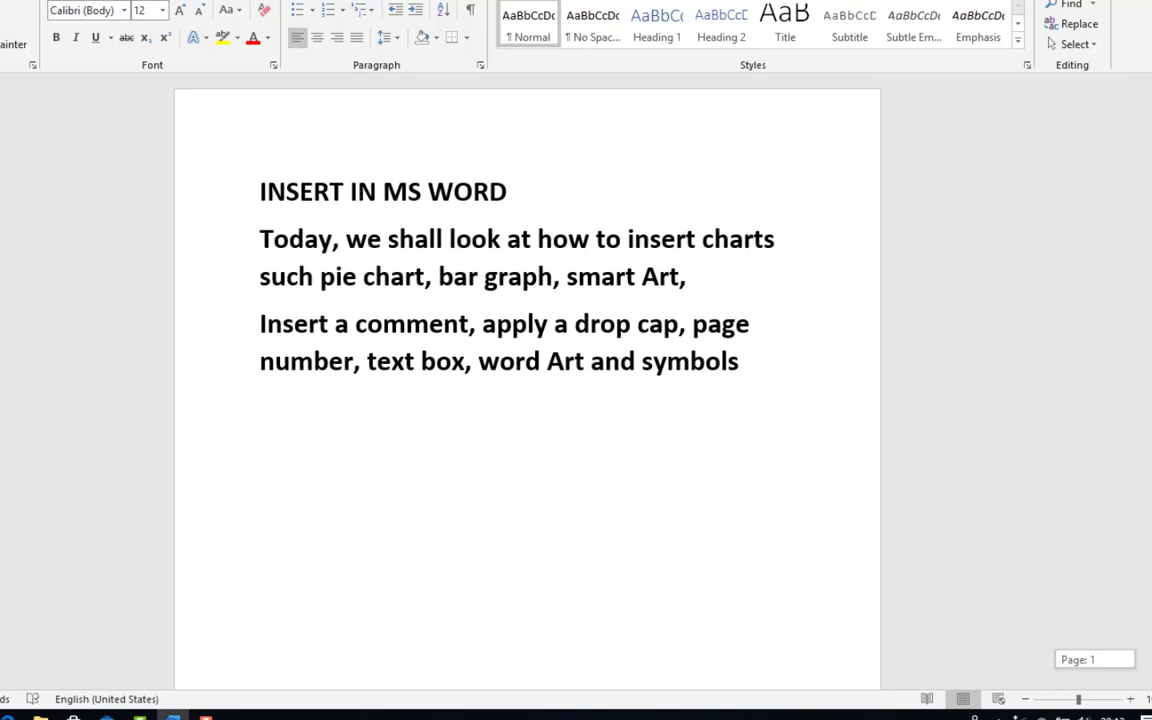
{"action": "left_click_drag", "start_coordinate": [1148, 180], "coordinate": [1148, 223]}
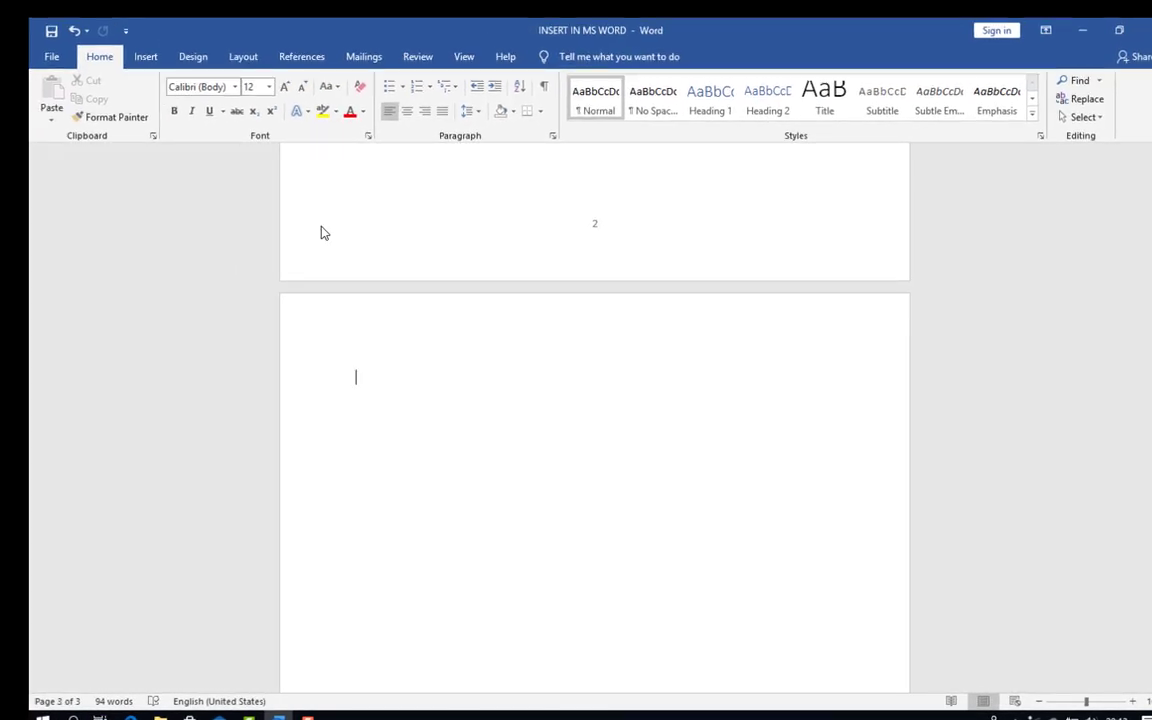
{"action": "left_click", "coordinate": [146, 58]}
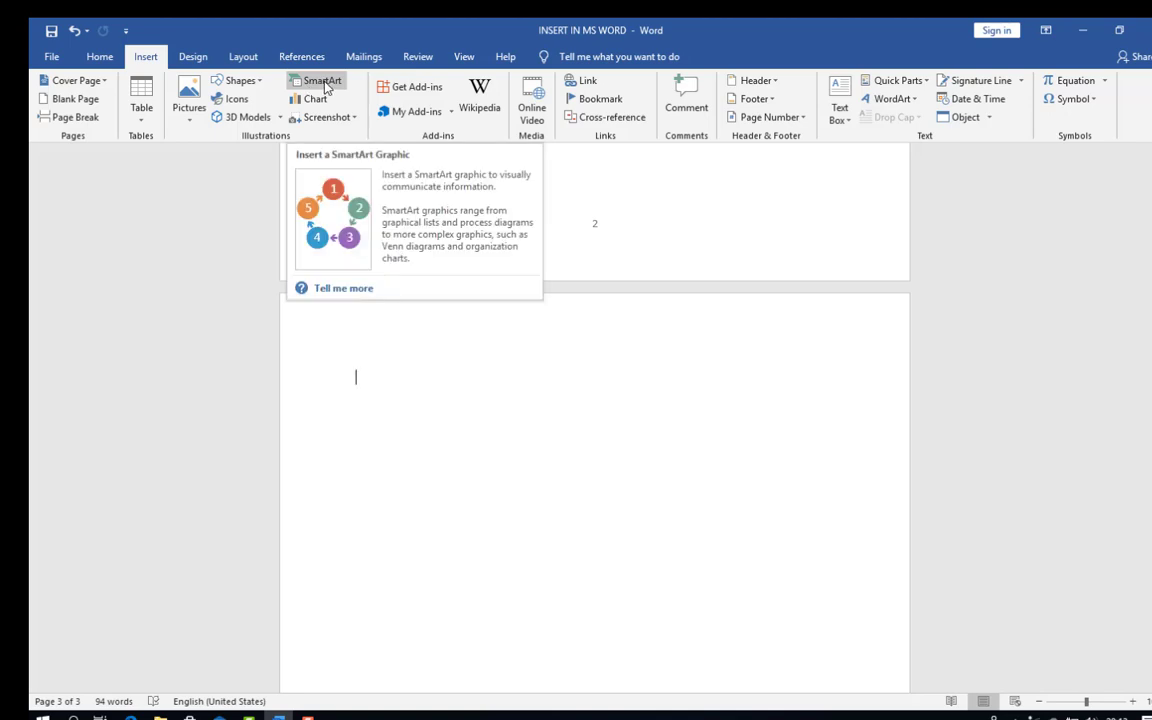
{"action": "left_click", "coordinate": [324, 88]}
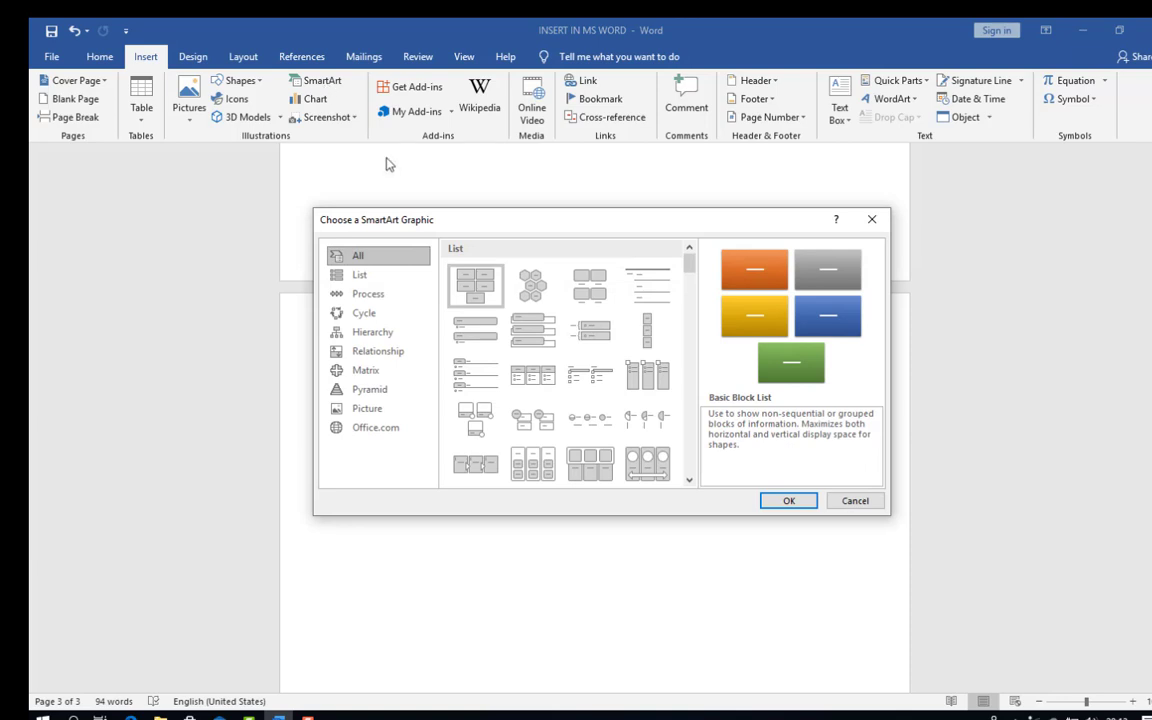
{"action": "left_click", "coordinate": [366, 342]}
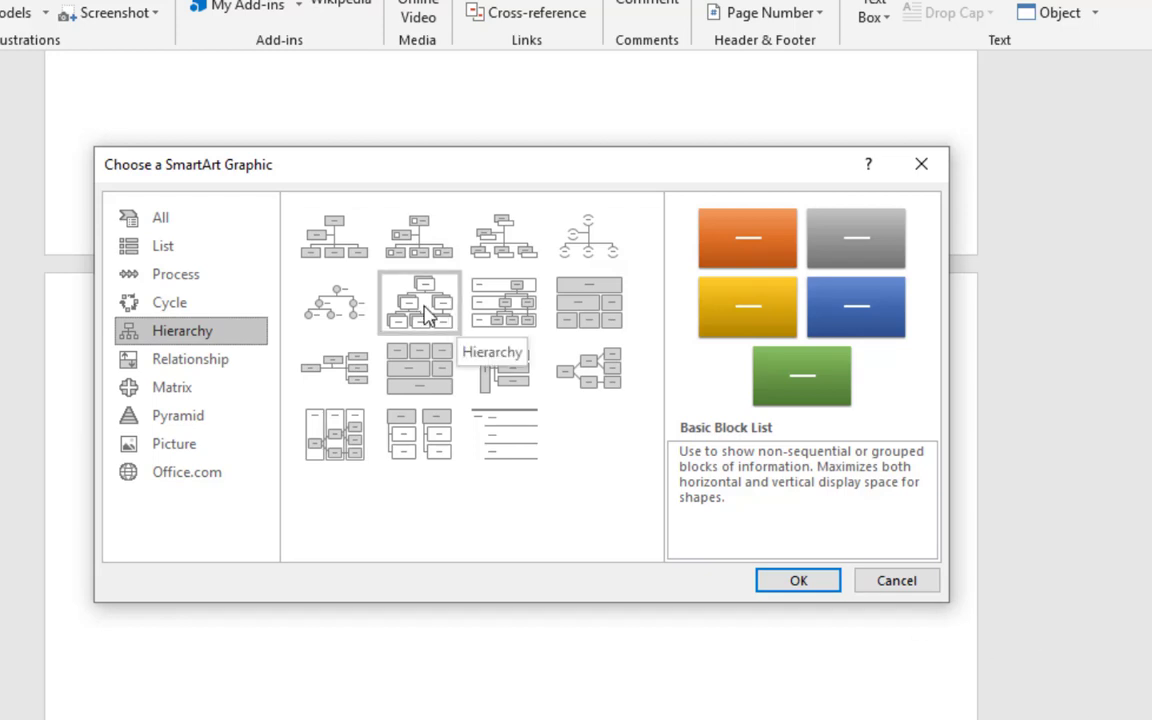
{"action": "left_click", "coordinate": [424, 314]}
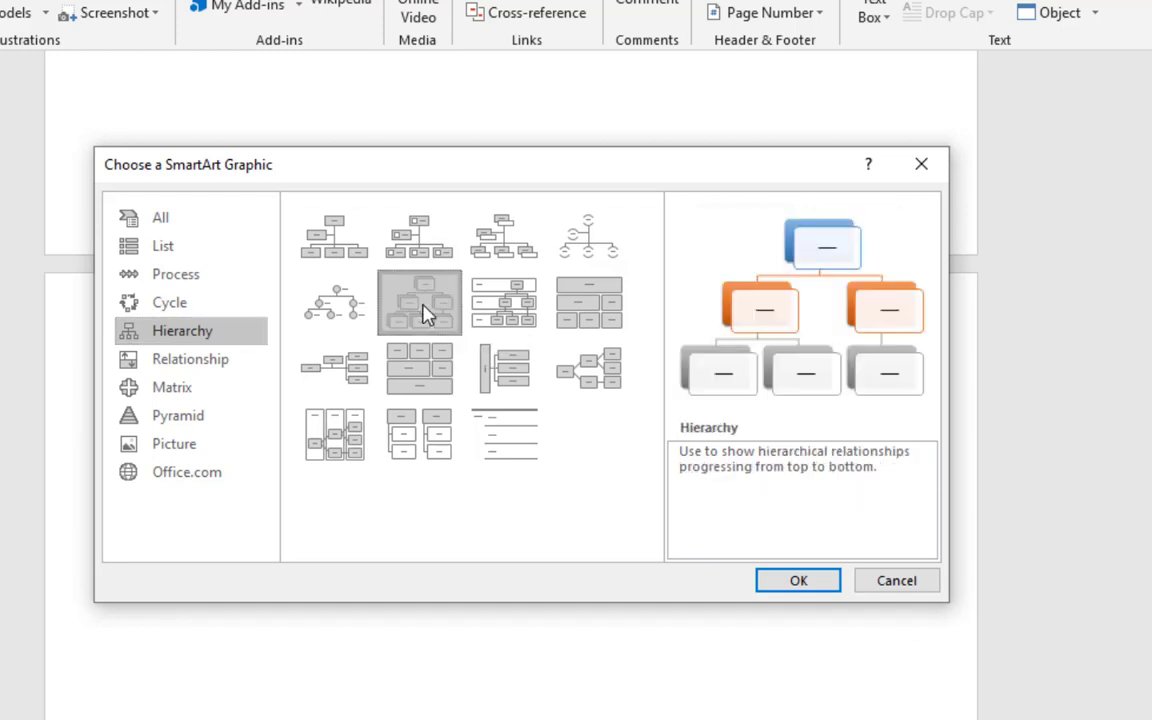
{"action": "left_click", "coordinate": [790, 582]}
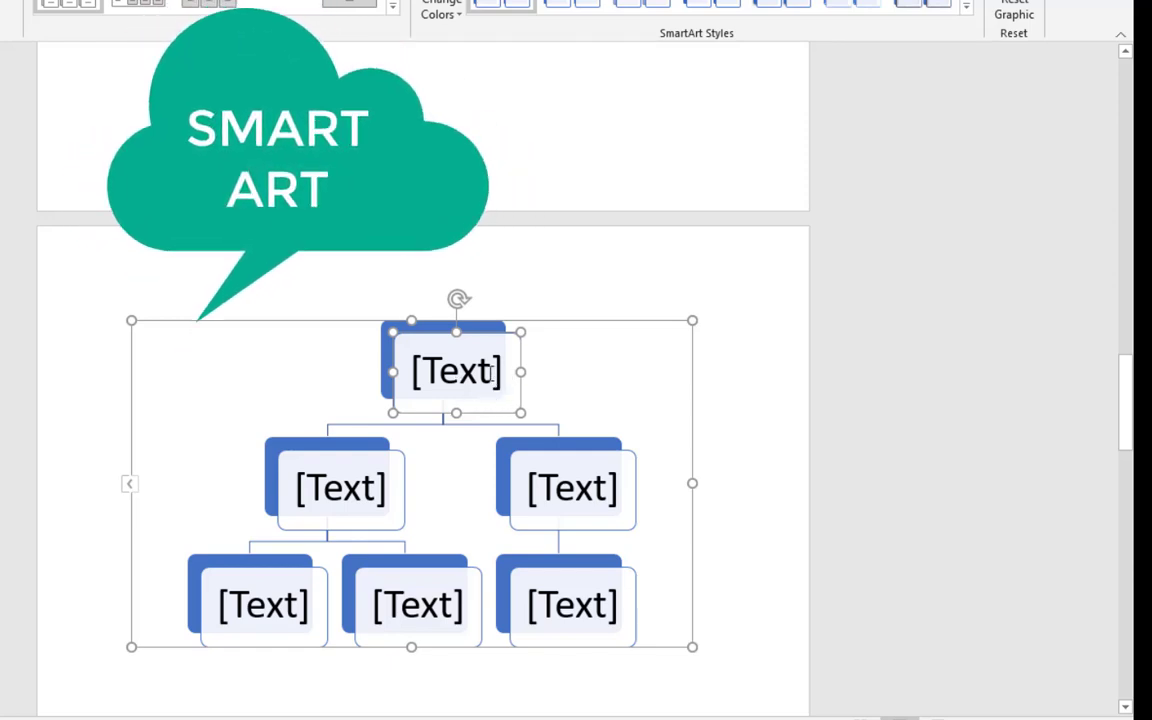
- Label the top box of the hierarchy "Director" and the right second-level box "Head Master"
{"action": "left_click", "coordinate": [490, 373]}
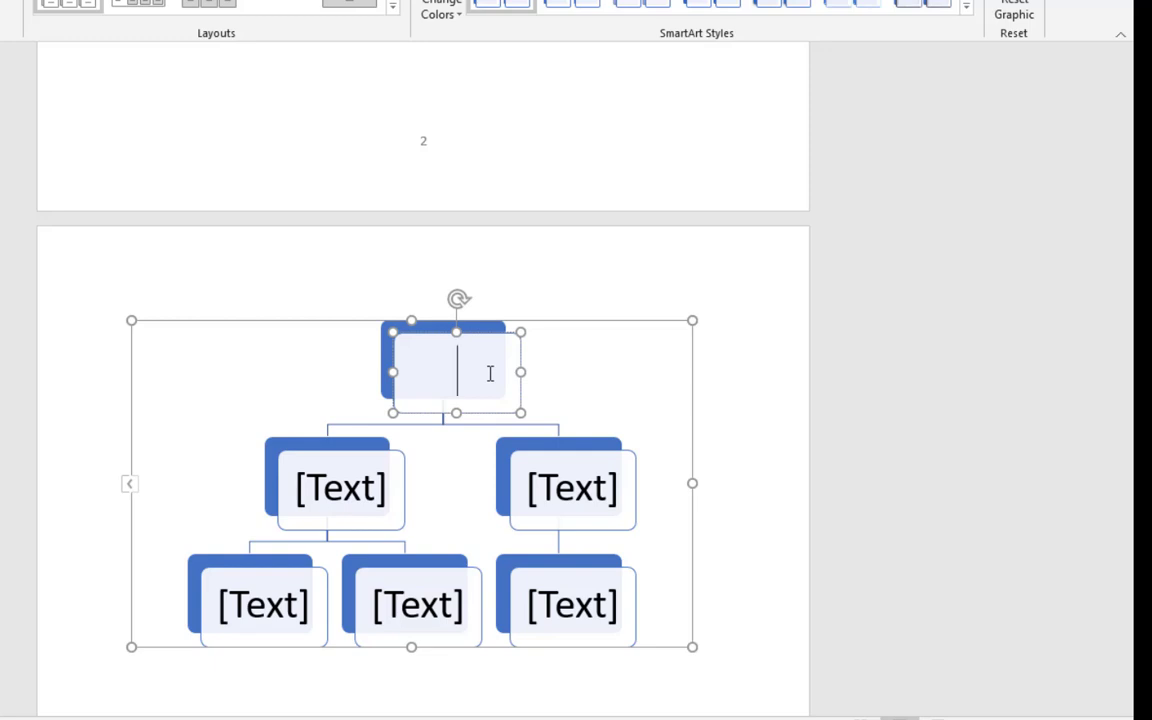
{"action": "type", "text": "Director"}
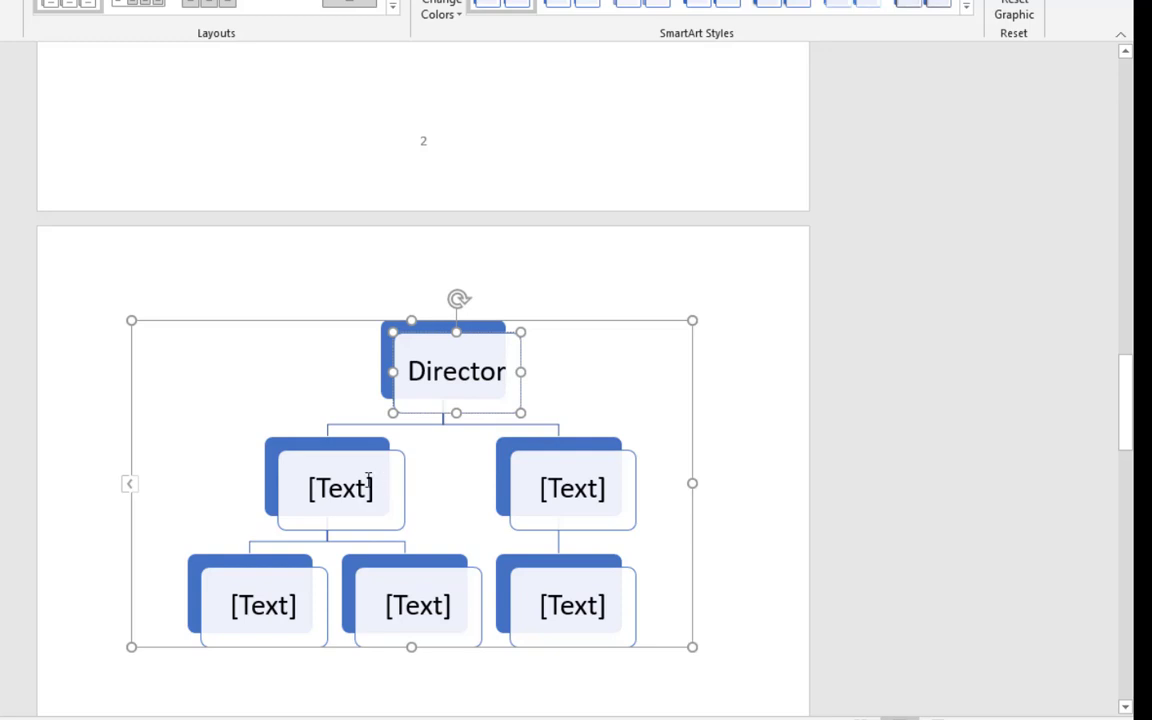
{"action": "left_click", "coordinate": [587, 487]}
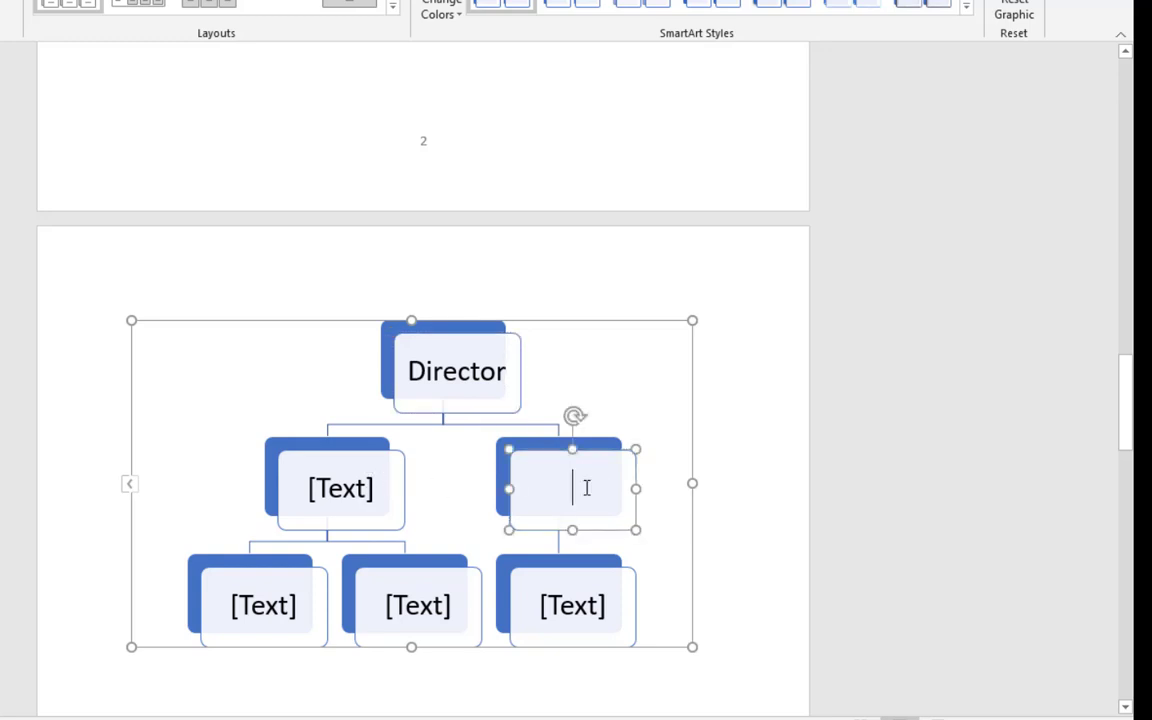
{"action": "type", "text": "He"}
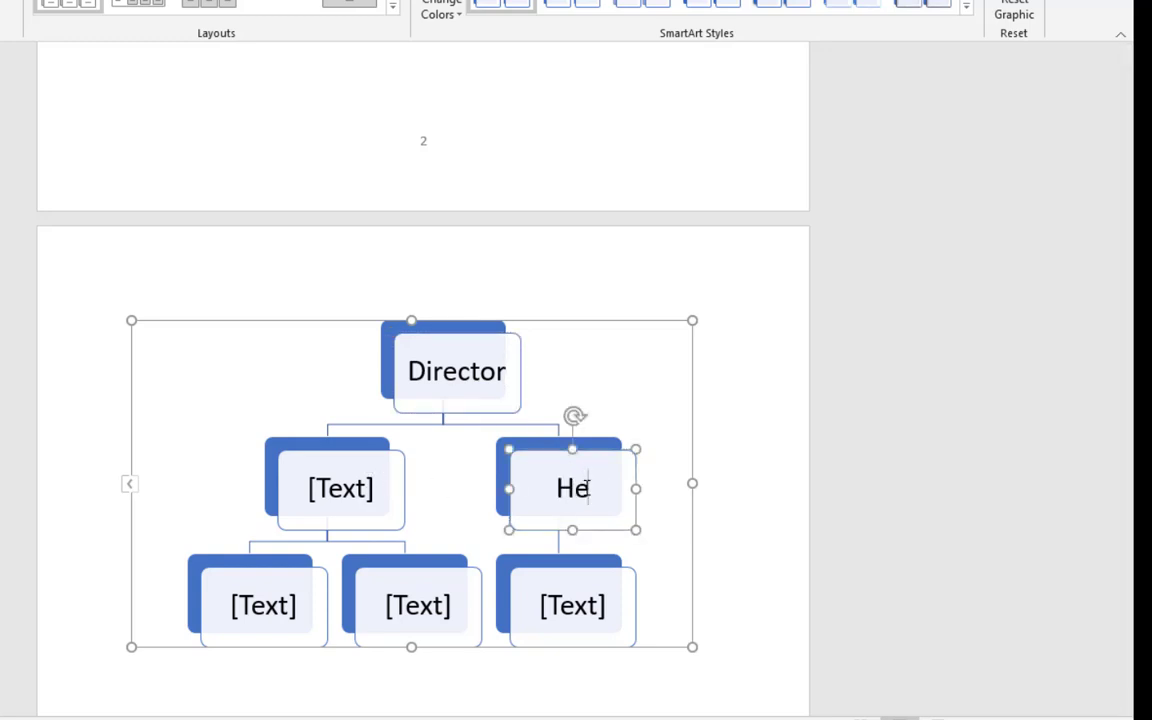
{"action": "type", "text": "ad "}
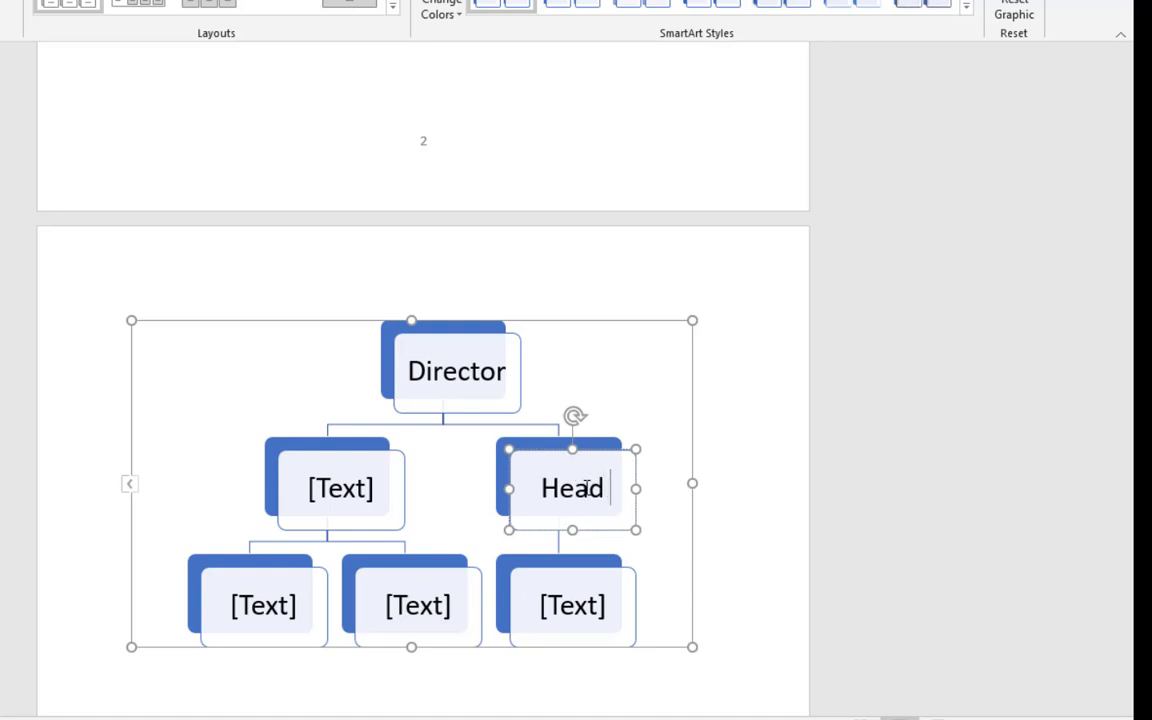
{"action": "type", "text": "Master"}
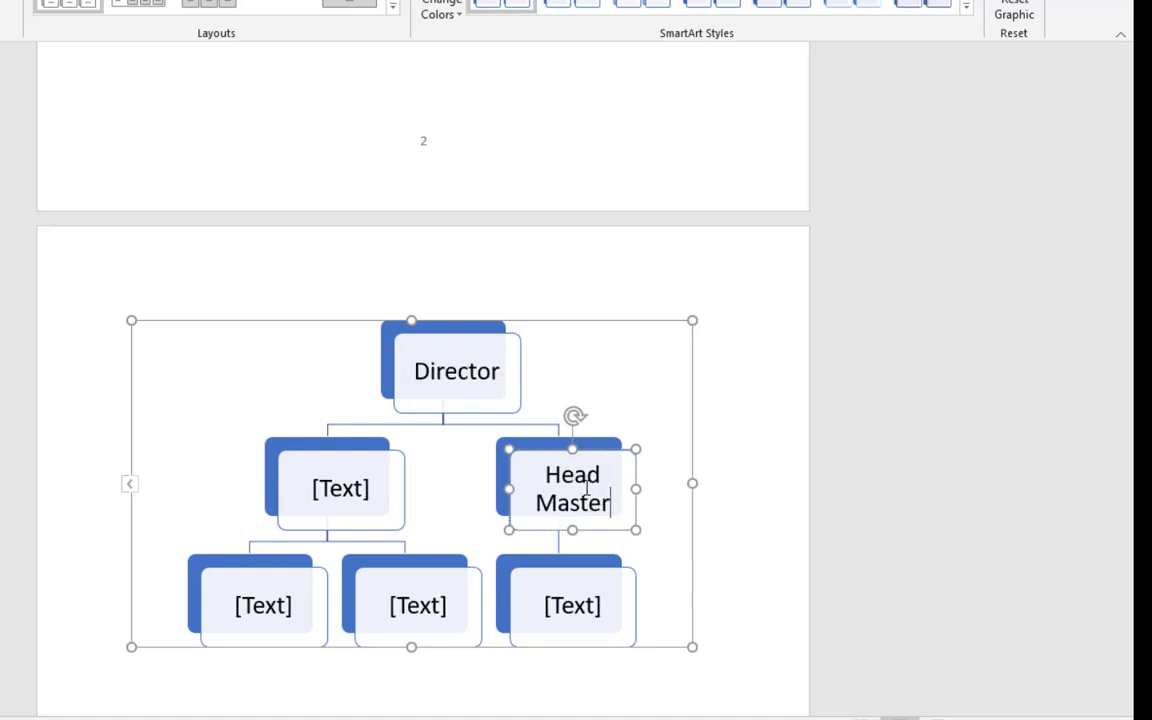
- Label the left second-level box "DOS" and enter "Class" in the leftmost box of the bottom row
{"action": "left_click", "coordinate": [366, 488]}
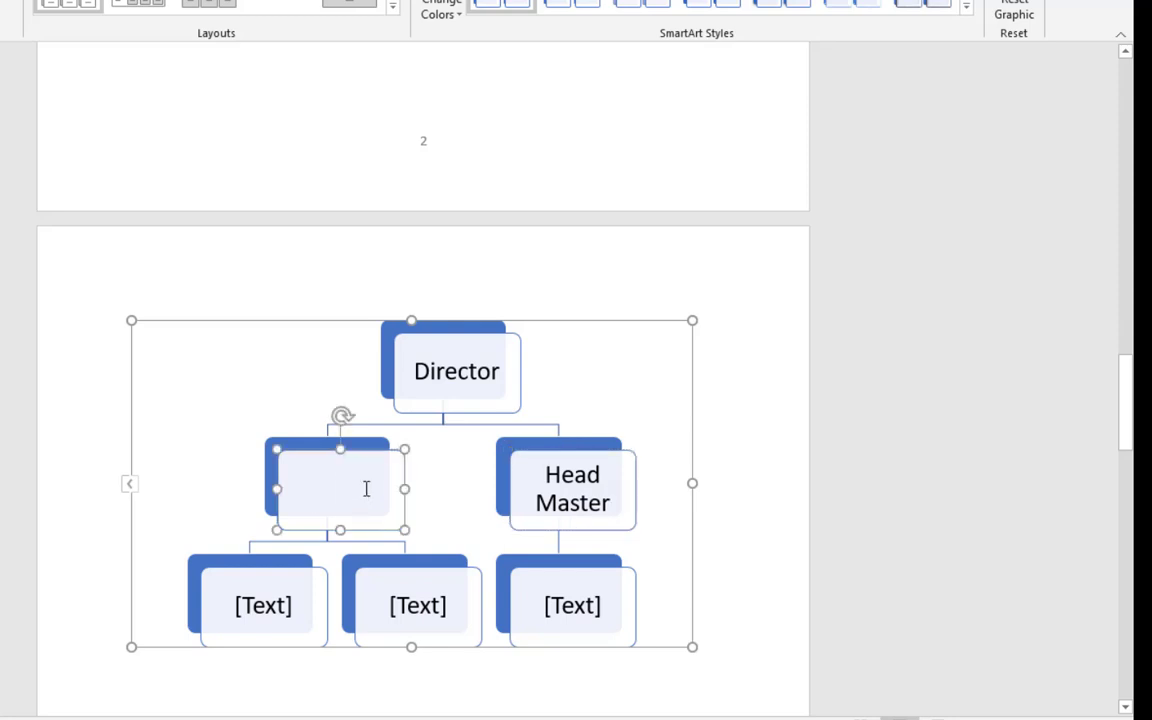
{"action": "type", "text": "DOS"}
{"action": "left_click", "coordinate": [267, 607]}
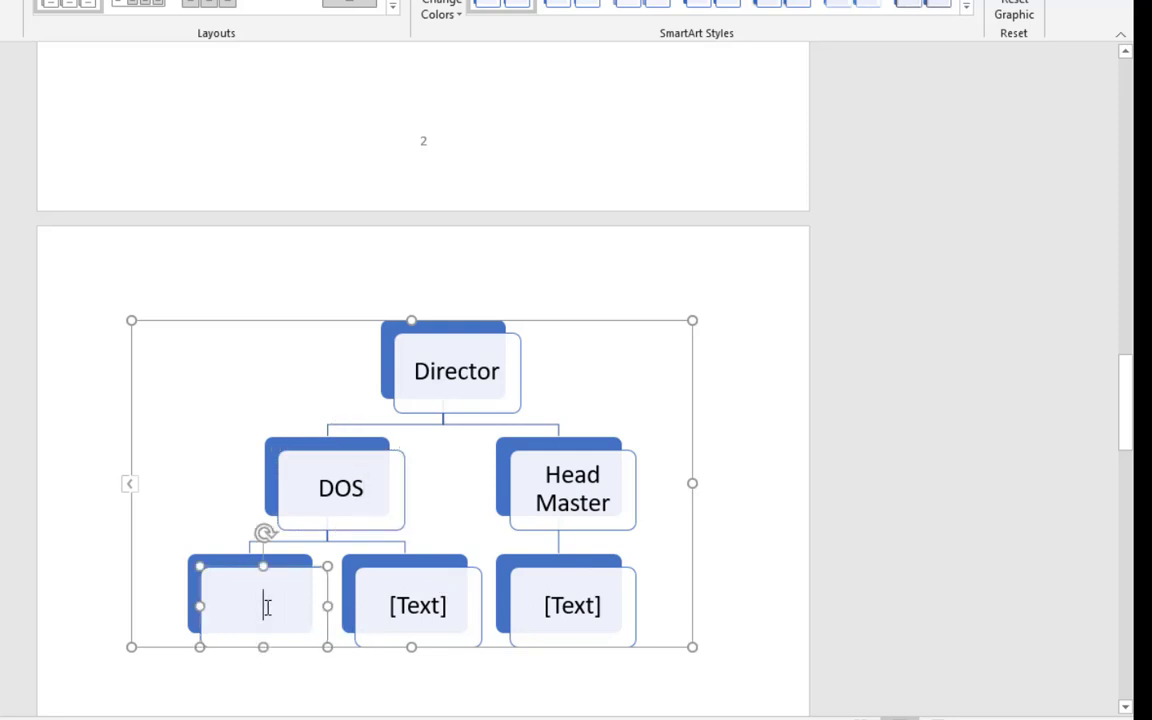
{"action": "type", "text": "Class"}
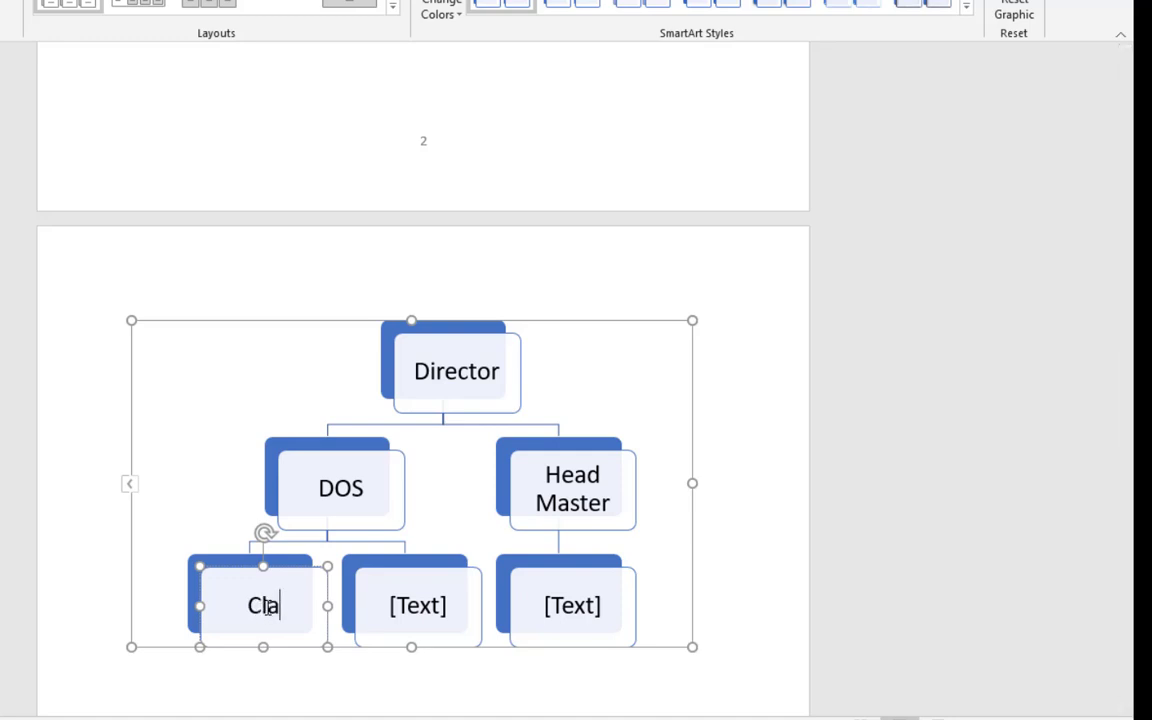
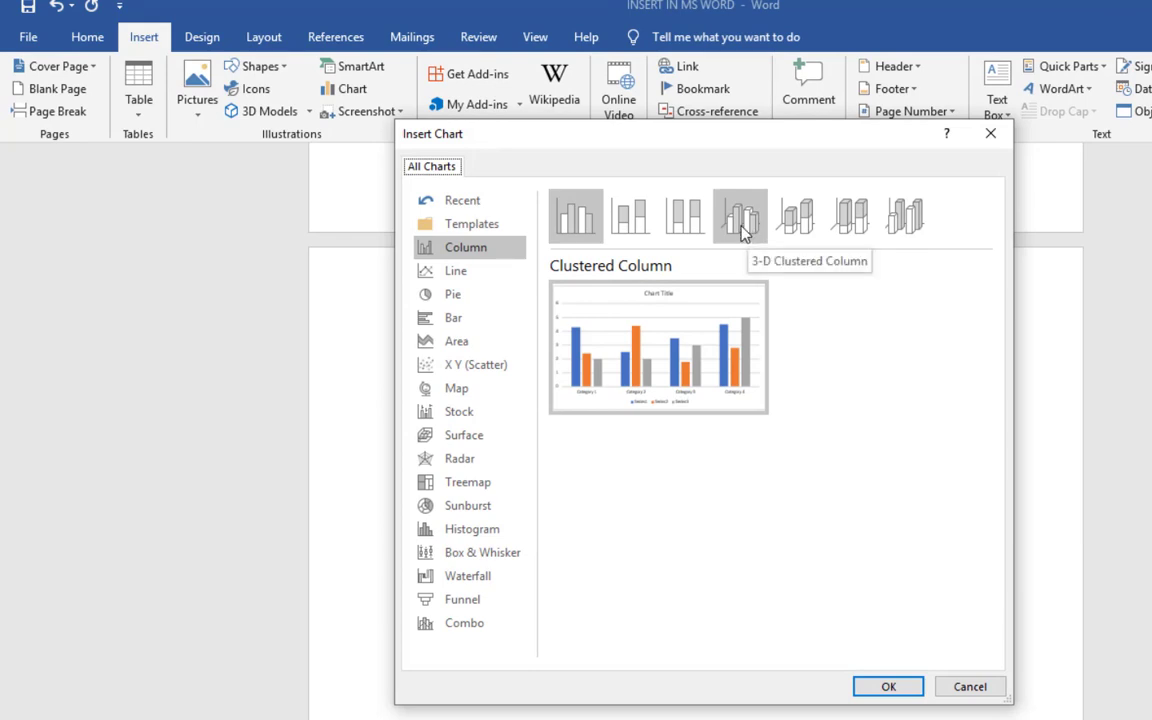
- Insert a 3-D Clustered Column chart into the document
{"action": "left_click", "coordinate": [741, 220]}
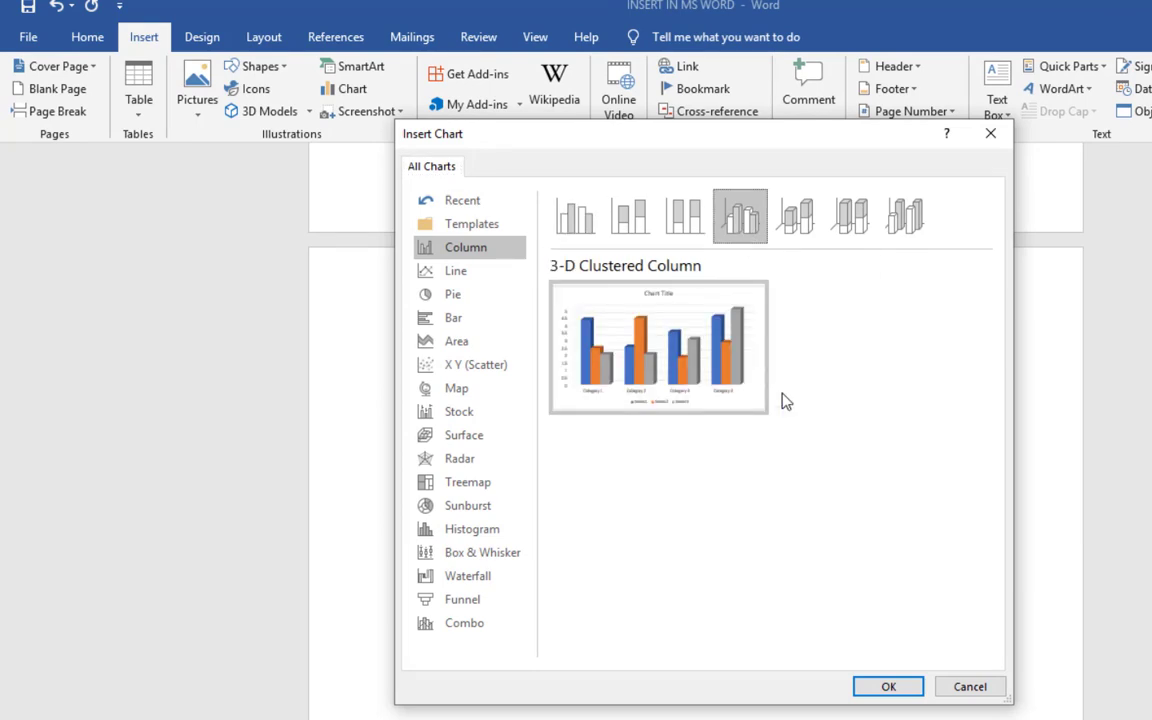
{"action": "left_click", "coordinate": [897, 694]}
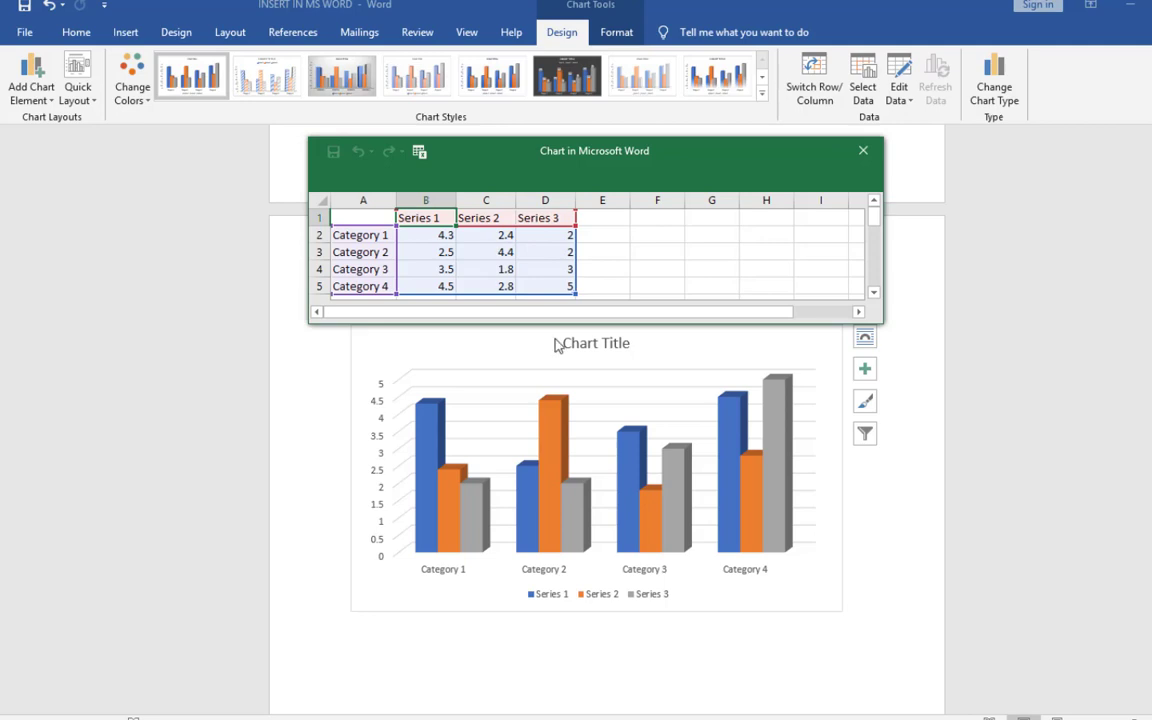
- Set the Series 1 value of Category 1 to 100 in the chart's data sheet
{"action": "left_click", "coordinate": [435, 234]}
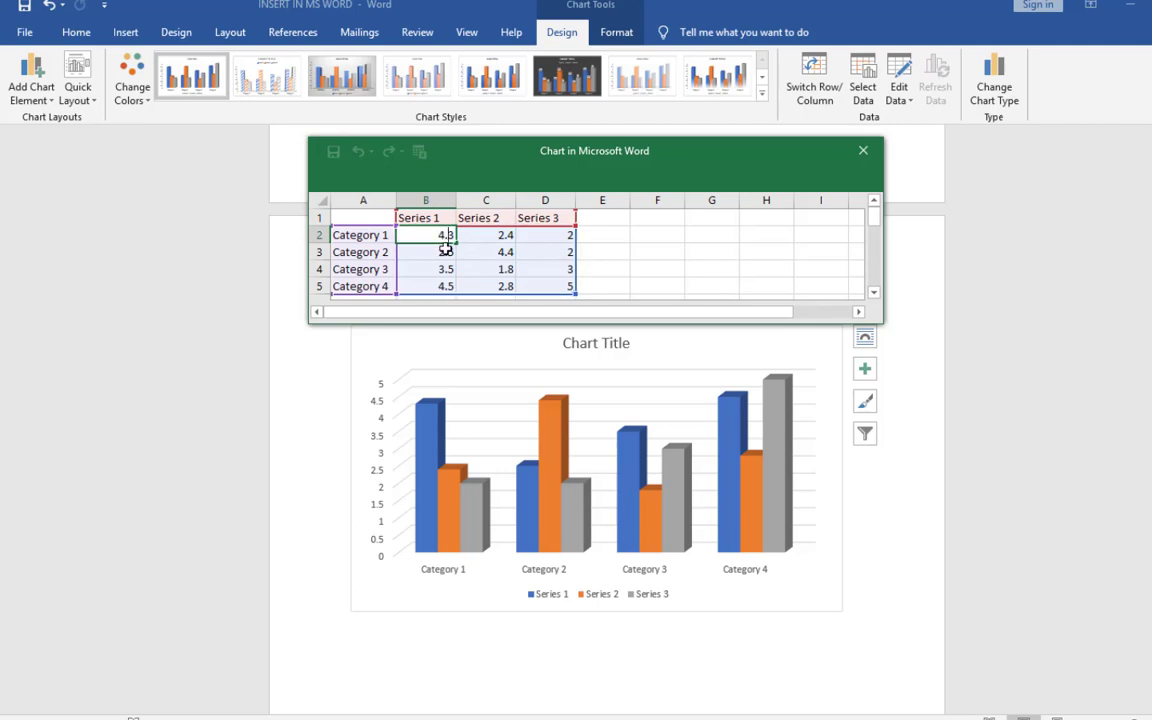
{"action": "type", "text": "4"}
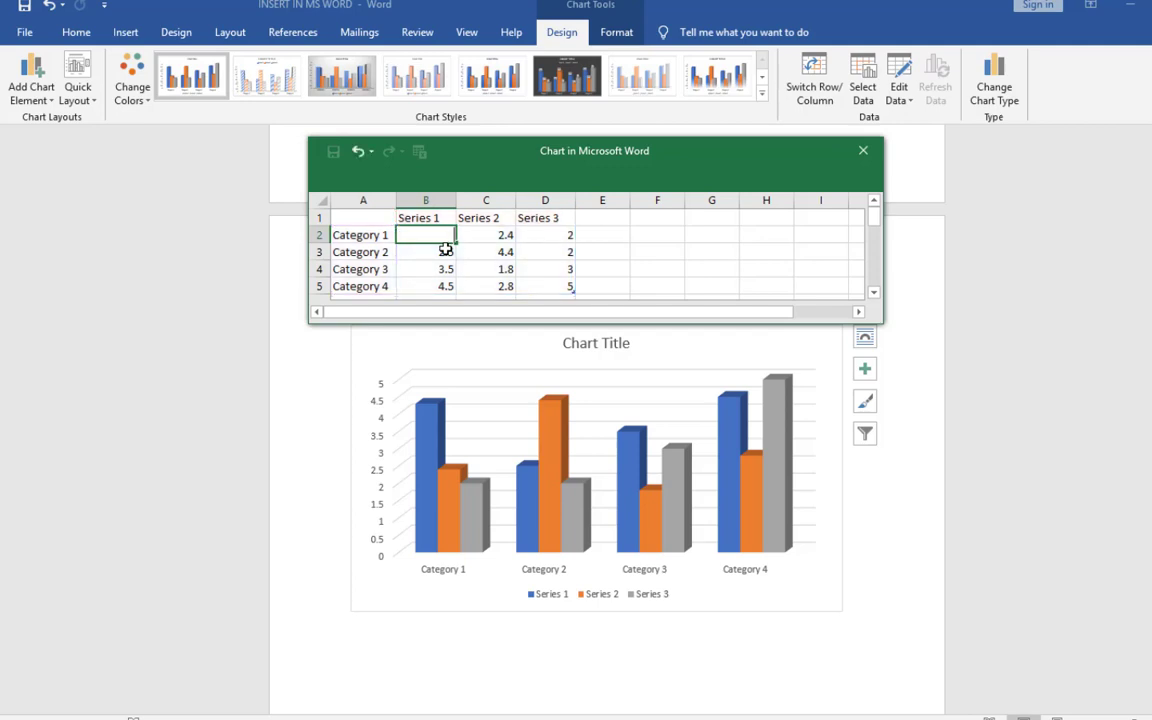
{"action": "type", "text": "00"}
{"action": "key", "text": "Return"}
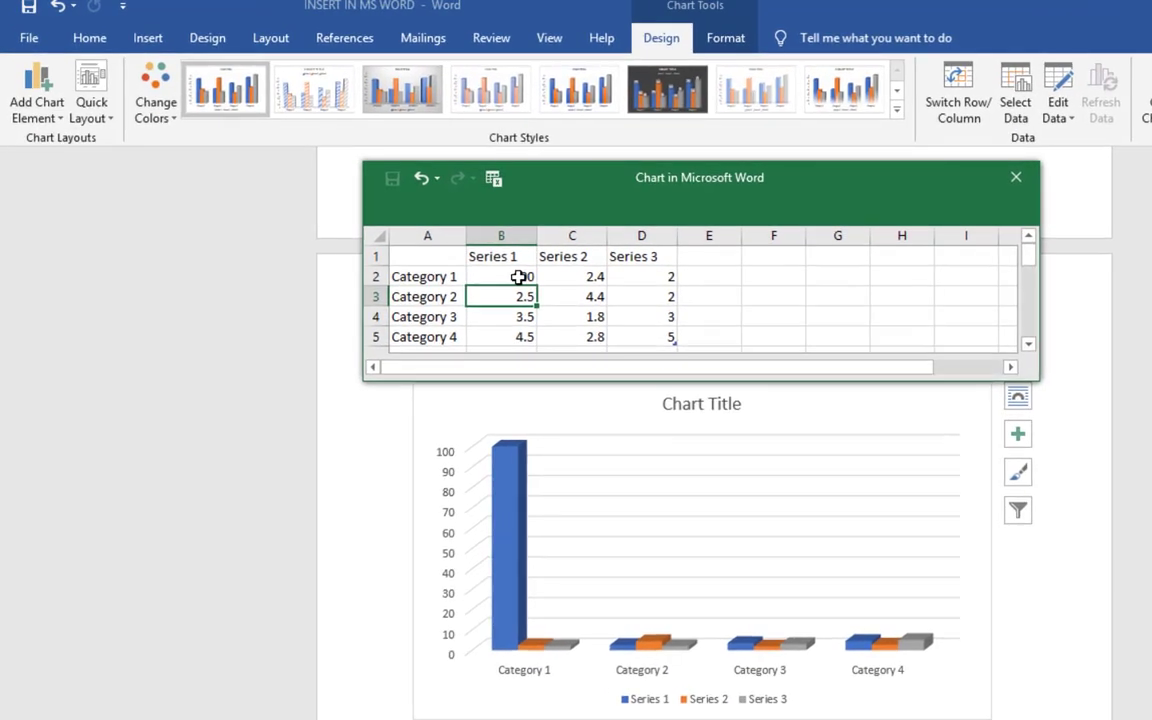
- Restore the Series 1 value of Category 1 to 4.3 in the chart's data sheet
{"action": "left_click", "coordinate": [521, 276]}
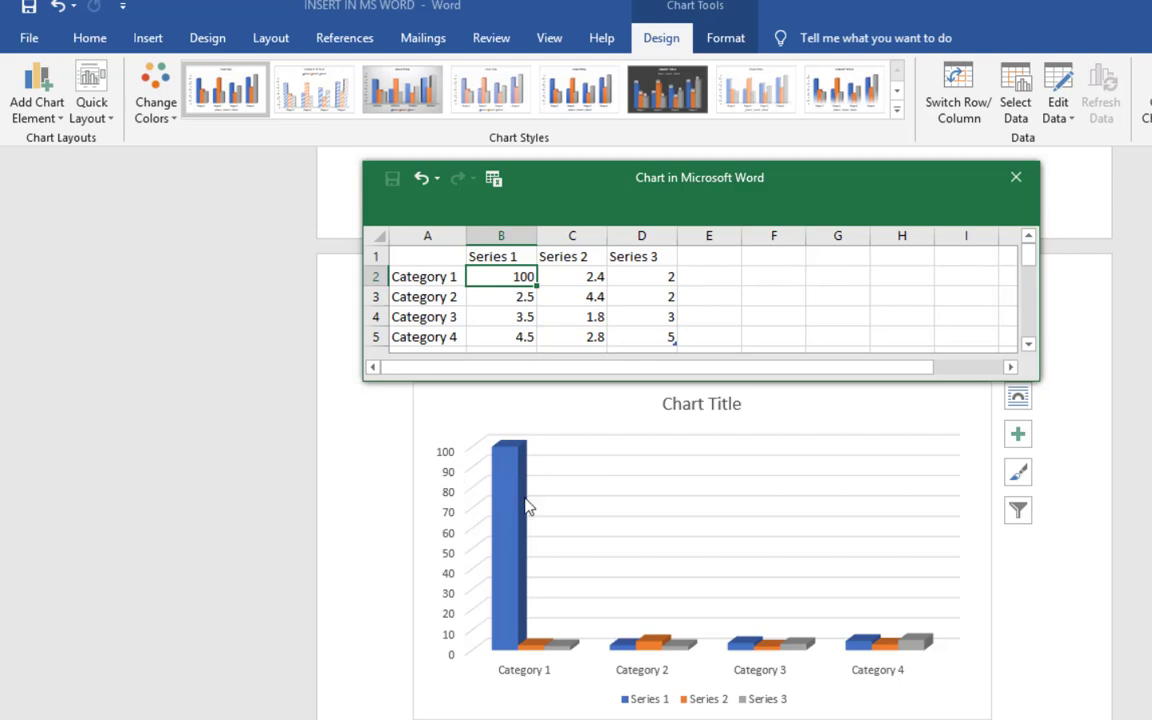
{"action": "left_click", "coordinate": [519, 276]}
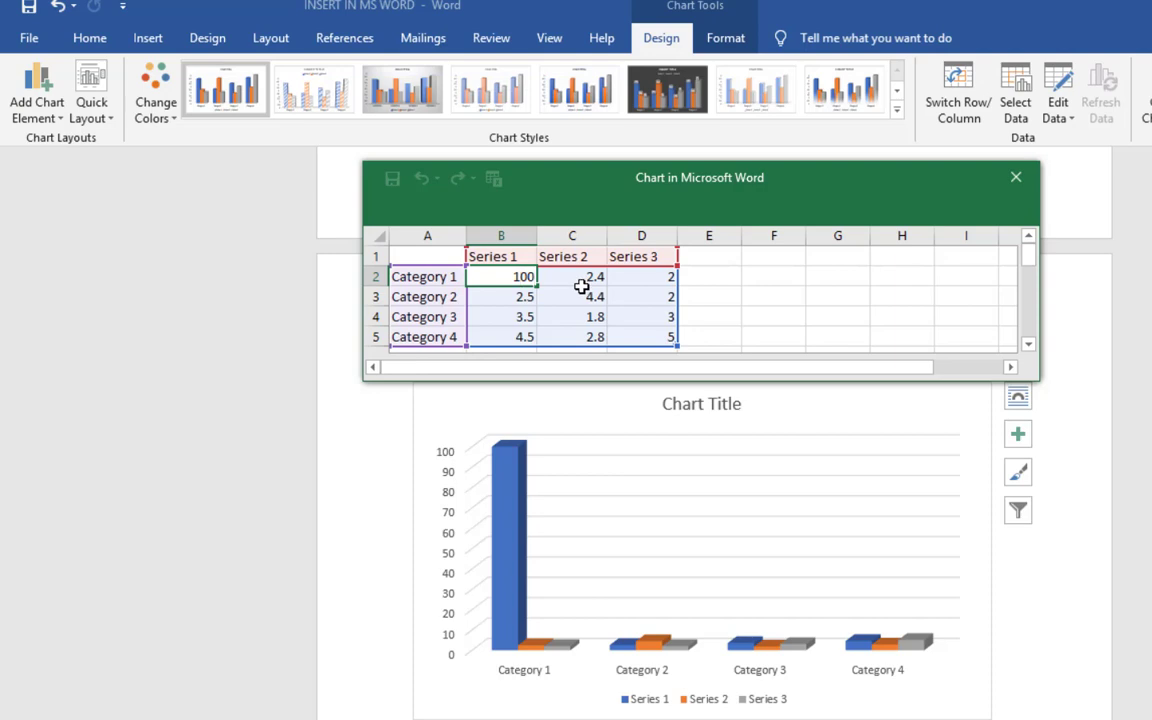
{"action": "key", "text": "BackSpace"}
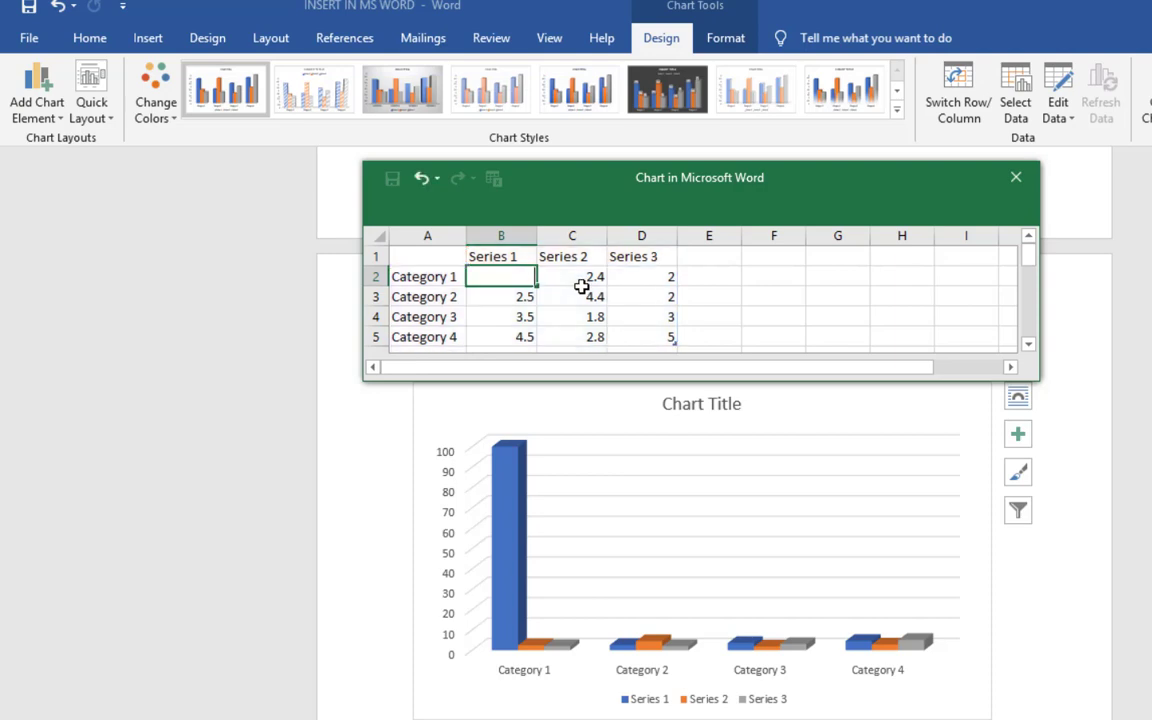
{"action": "type", "text": "4.3"}
{"action": "key", "text": "Return"}
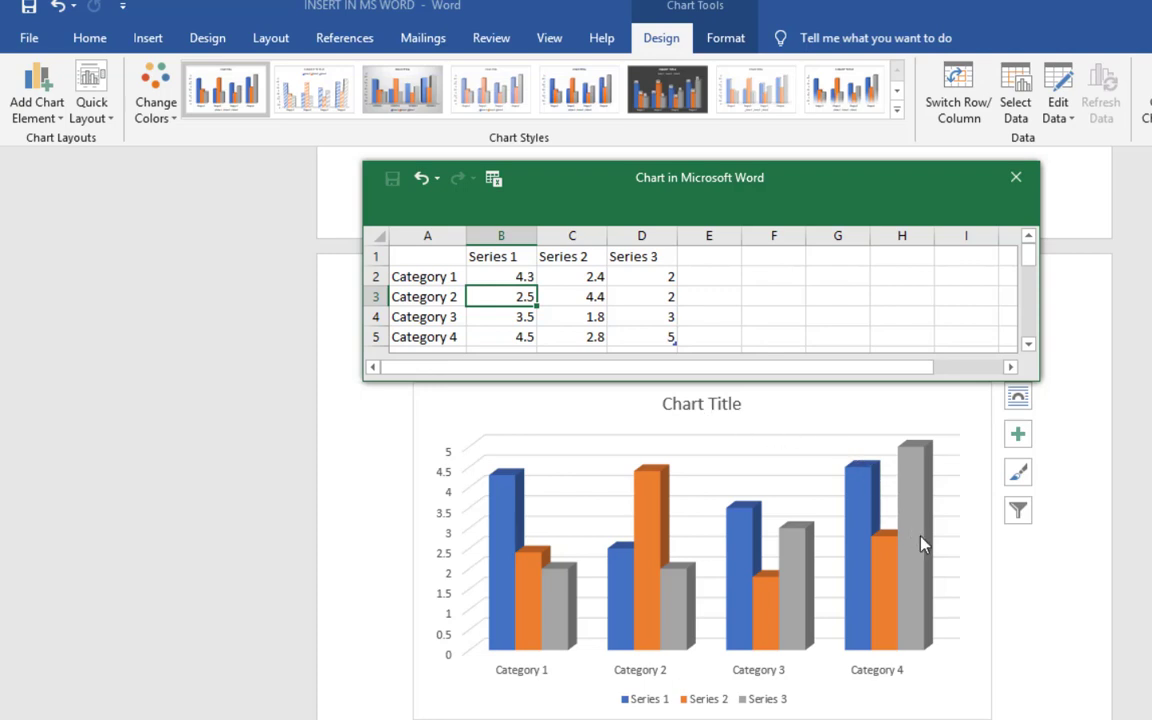
- Replace the placeholder chart title with "POPULATION"
{"action": "left_click", "coordinate": [1020, 436]}
{"action": "left_click", "coordinate": [1027, 438]}
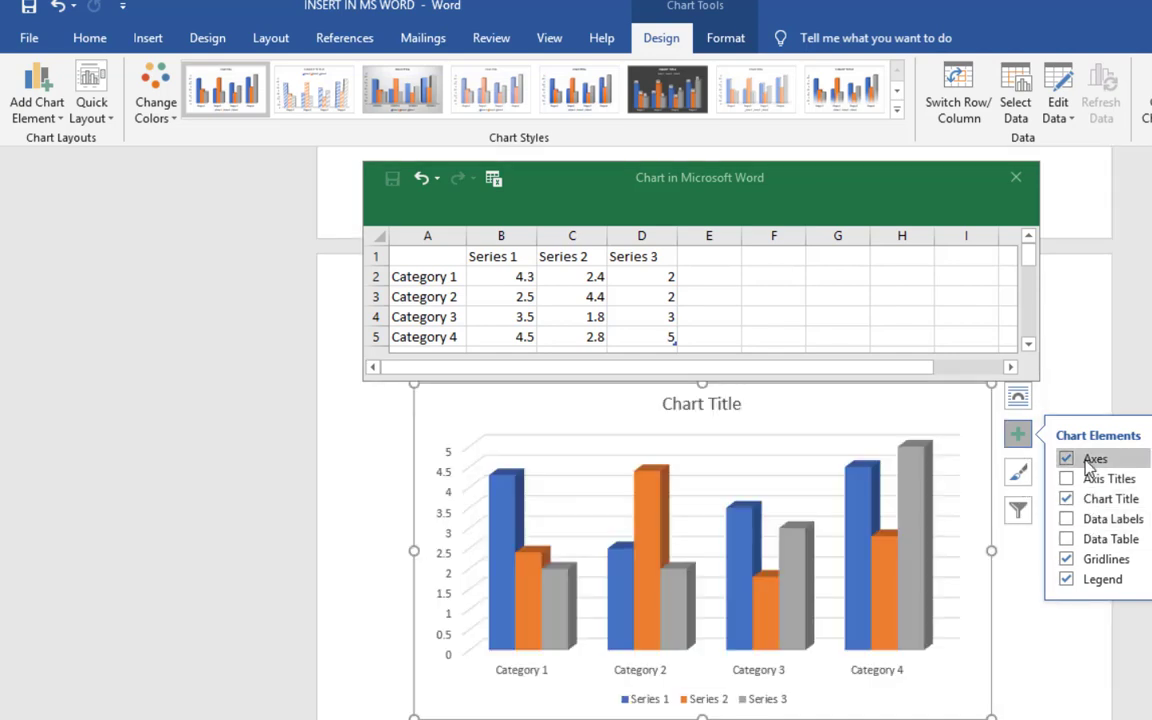
{"action": "left_click", "coordinate": [733, 405]}
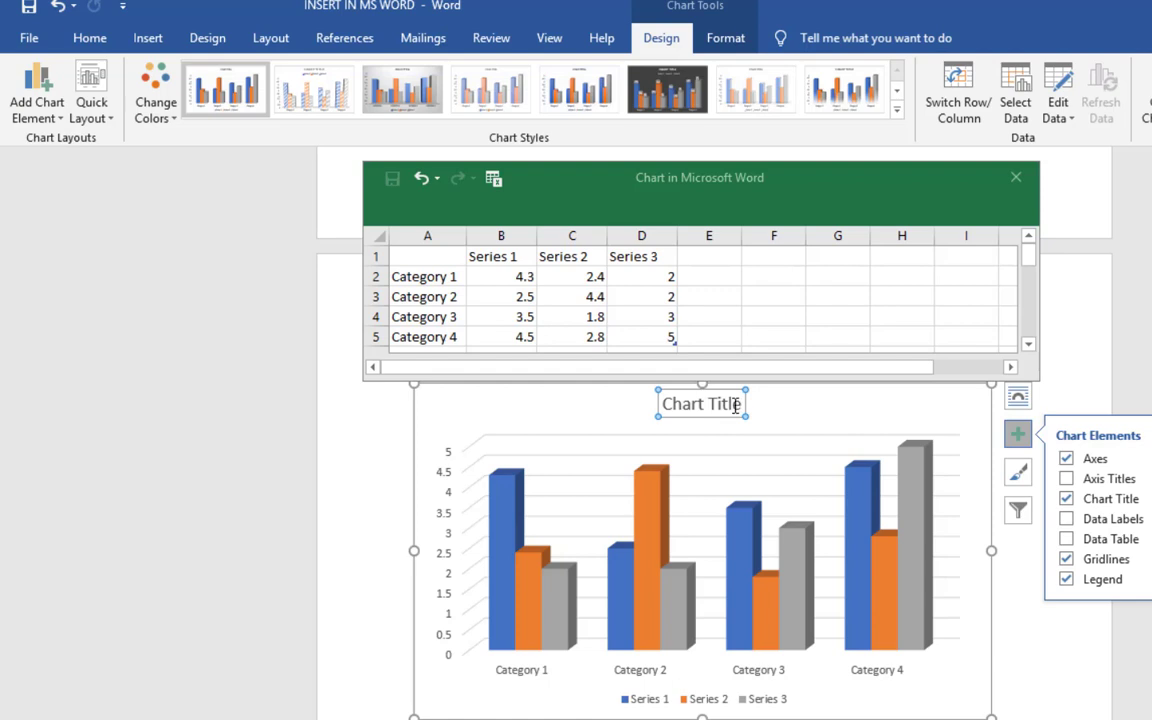
{"action": "left_click", "coordinate": [735, 405]}
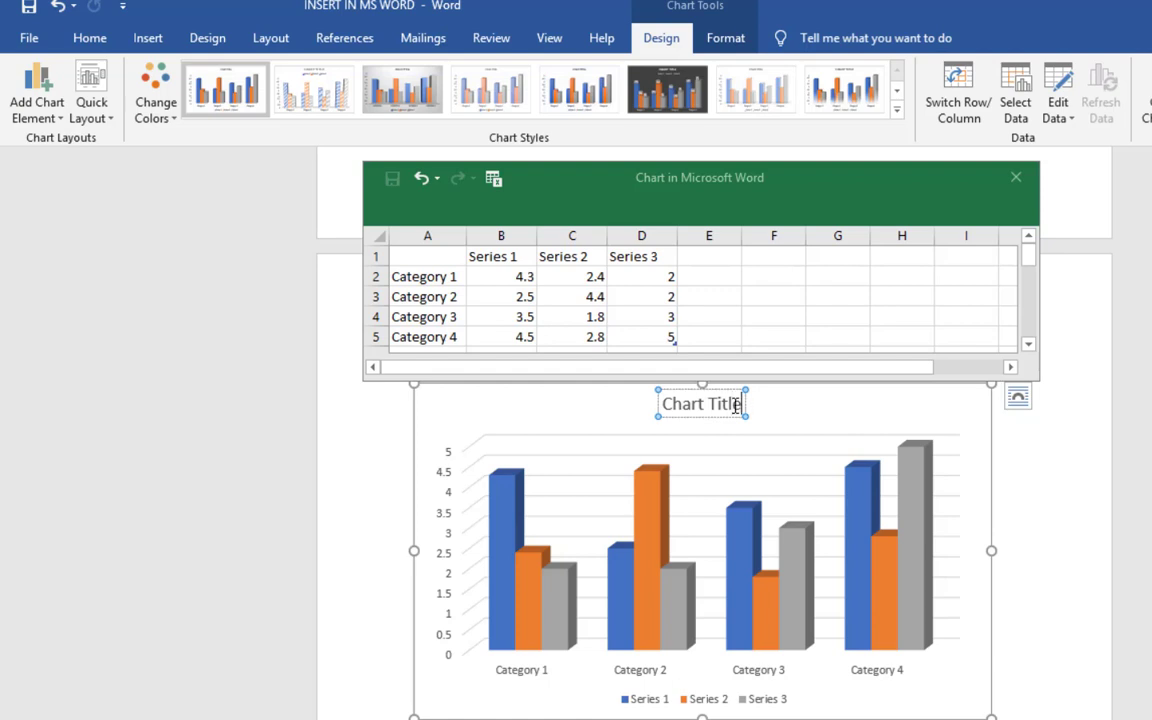
{"action": "key", "text": "BackSpace"}
{"action": "key", "text": "BackSpace"}
{"action": "key", "text": "BackSpace"}
{"action": "key", "text": "BackSpace"}
{"action": "key", "text": "BackSpace"}
{"action": "key", "text": "BackSpace"}
{"action": "key", "text": "BackSpace"}
{"action": "key", "text": "BackSpace"}
{"action": "key", "text": "BackSpace"}
{"action": "key", "text": "BackSpace"}
{"action": "key", "text": "BackSpace"}
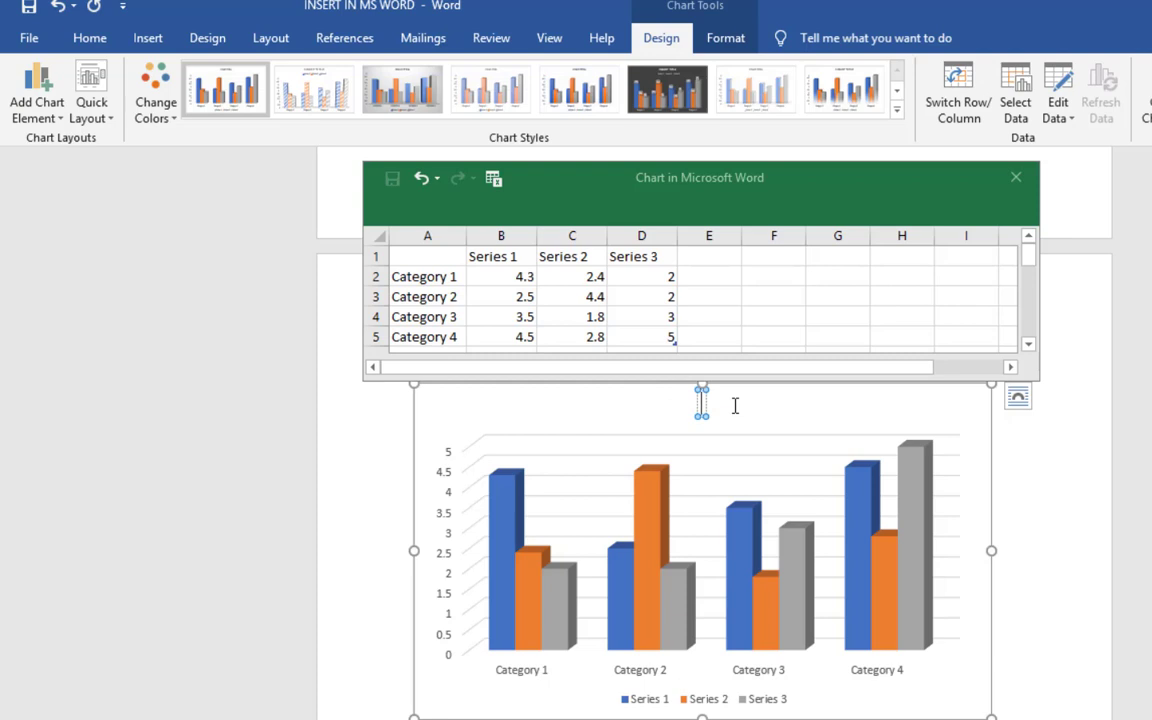
{"action": "type", "text": "POPULATIO"}
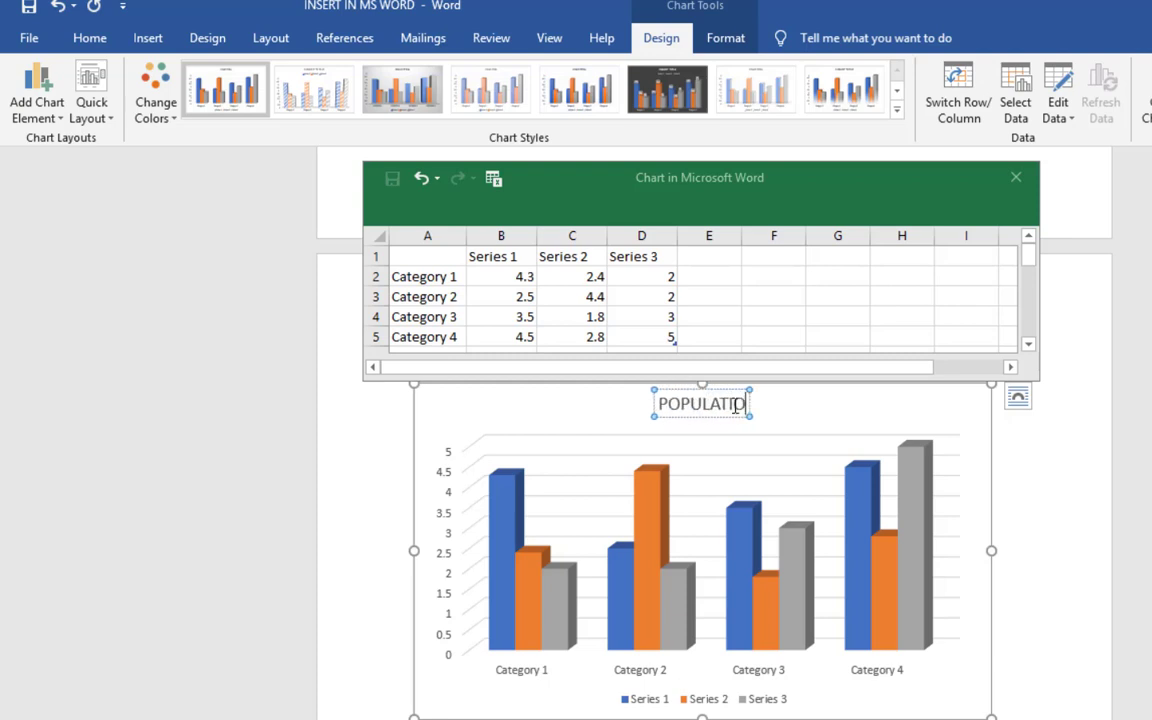
{"action": "type", "text": "N"}
{"action": "left_click", "coordinate": [830, 410]}
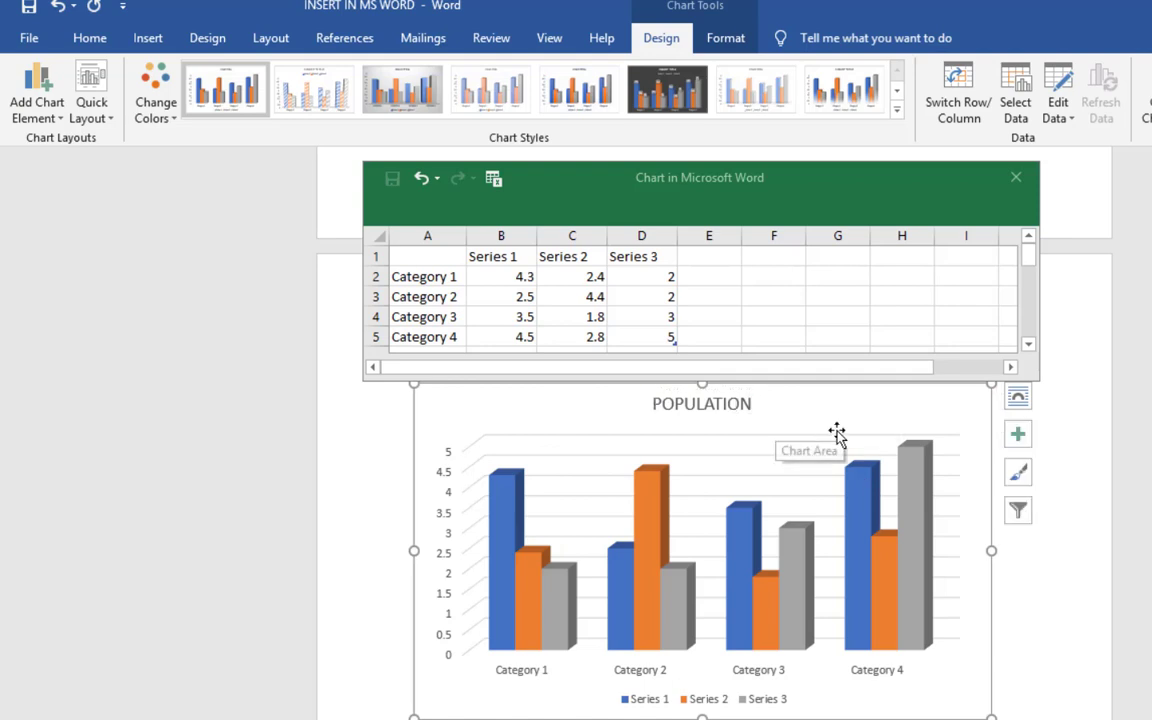
- Add axis titles to the chart and name the vertical axis "NUMBERS"
{"action": "left_click", "coordinate": [1019, 434]}
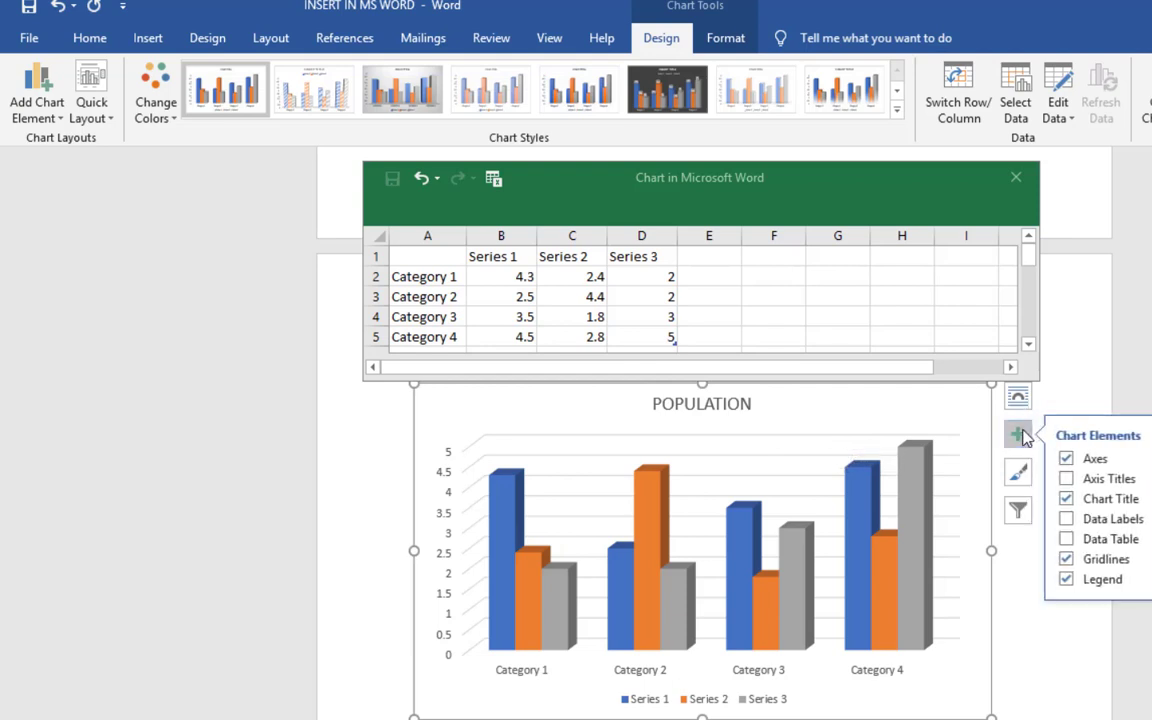
{"action": "left_click", "coordinate": [1065, 482]}
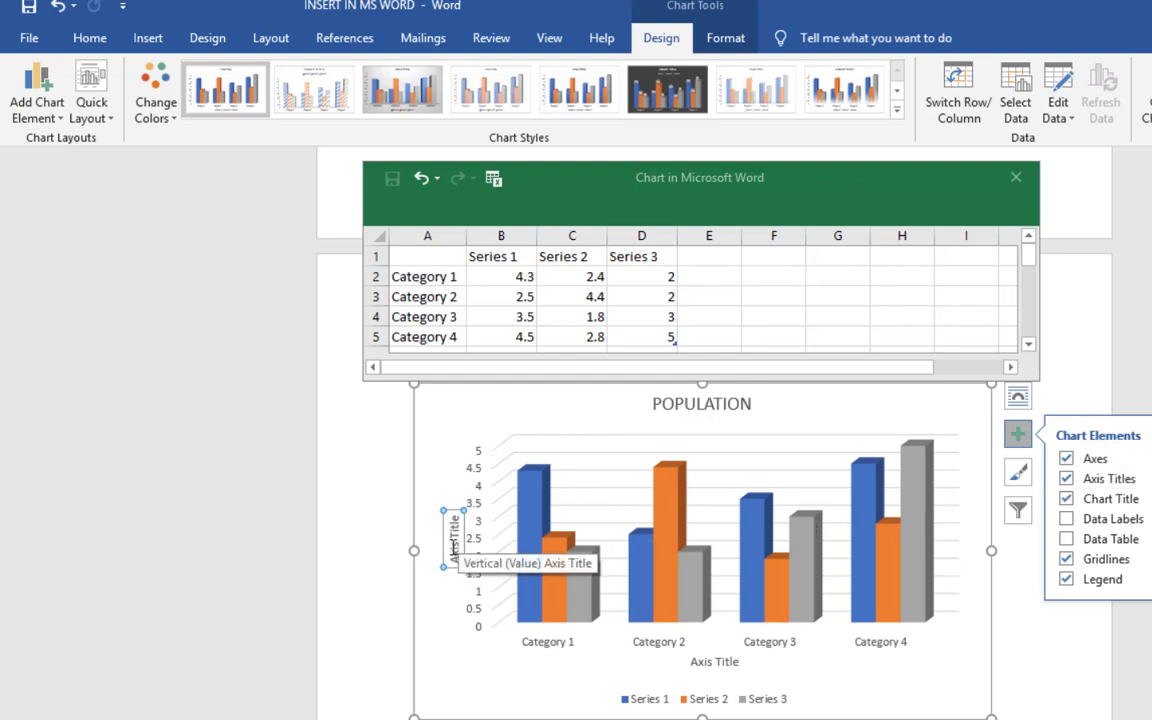
{"action": "double_click", "coordinate": [453, 535]}
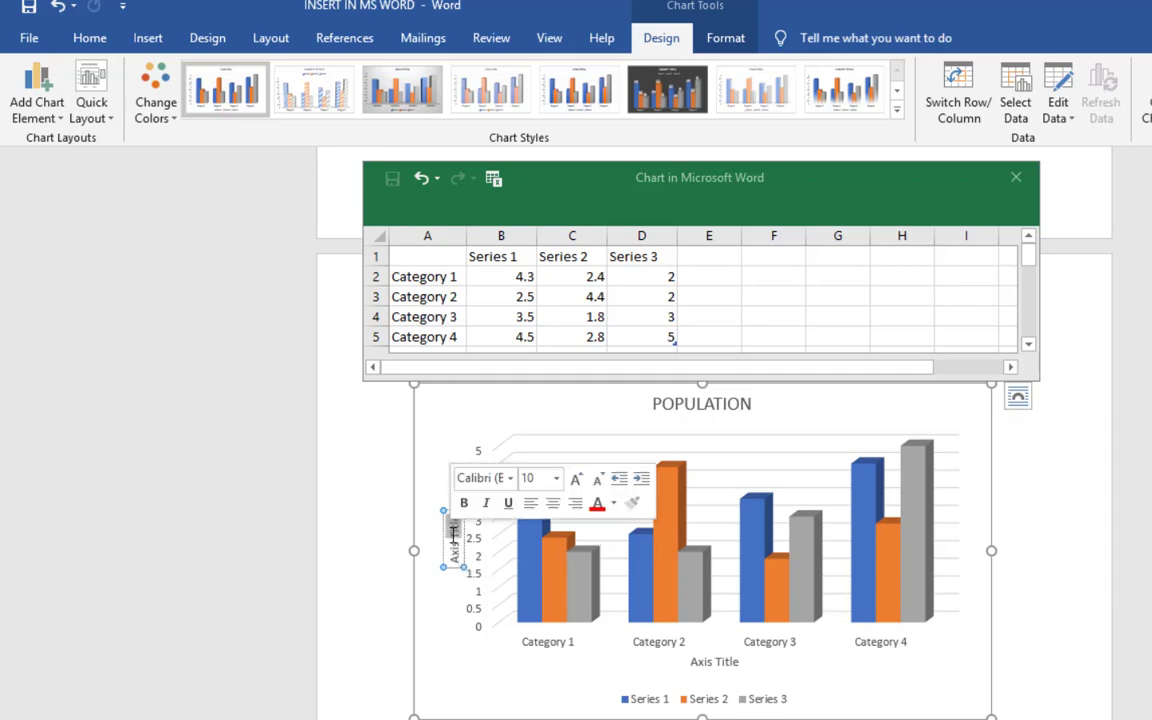
{"action": "key", "text": "BackSpace"}
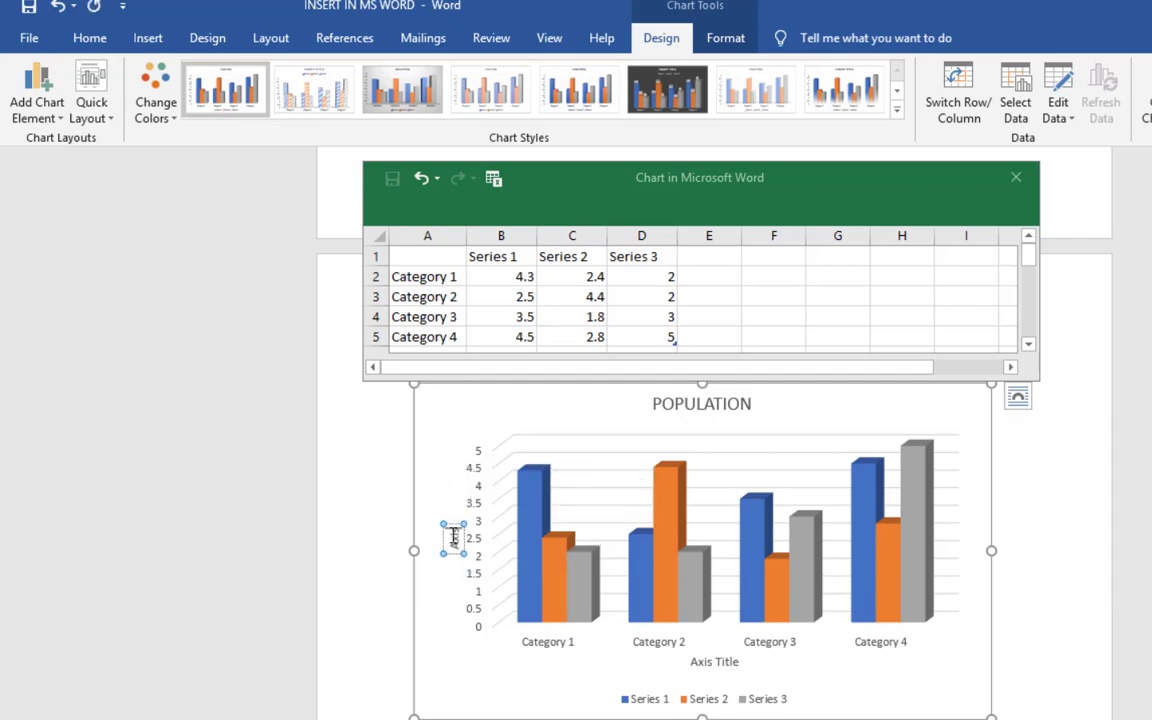
{"action": "key", "text": "BackSpace"}
{"action": "key", "text": "BackSpace"}
{"action": "key", "text": "BackSpace"}
{"action": "key", "text": "BackSpace"}
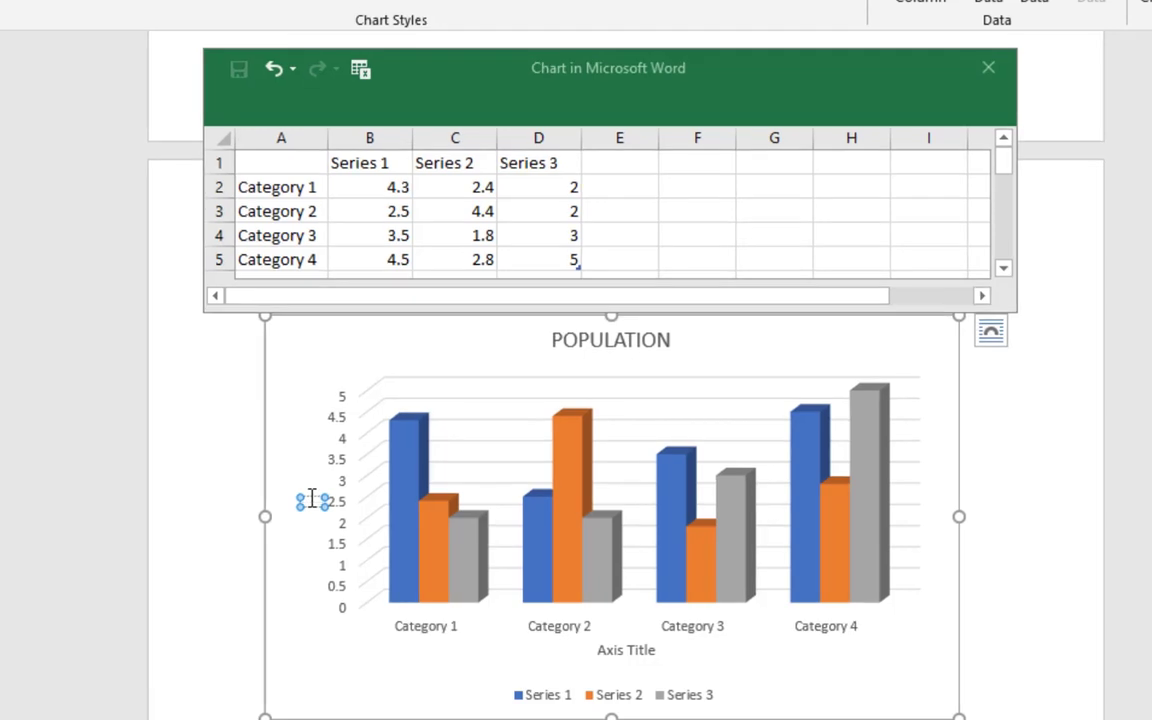
{"action": "type", "text": "NUMBE"}
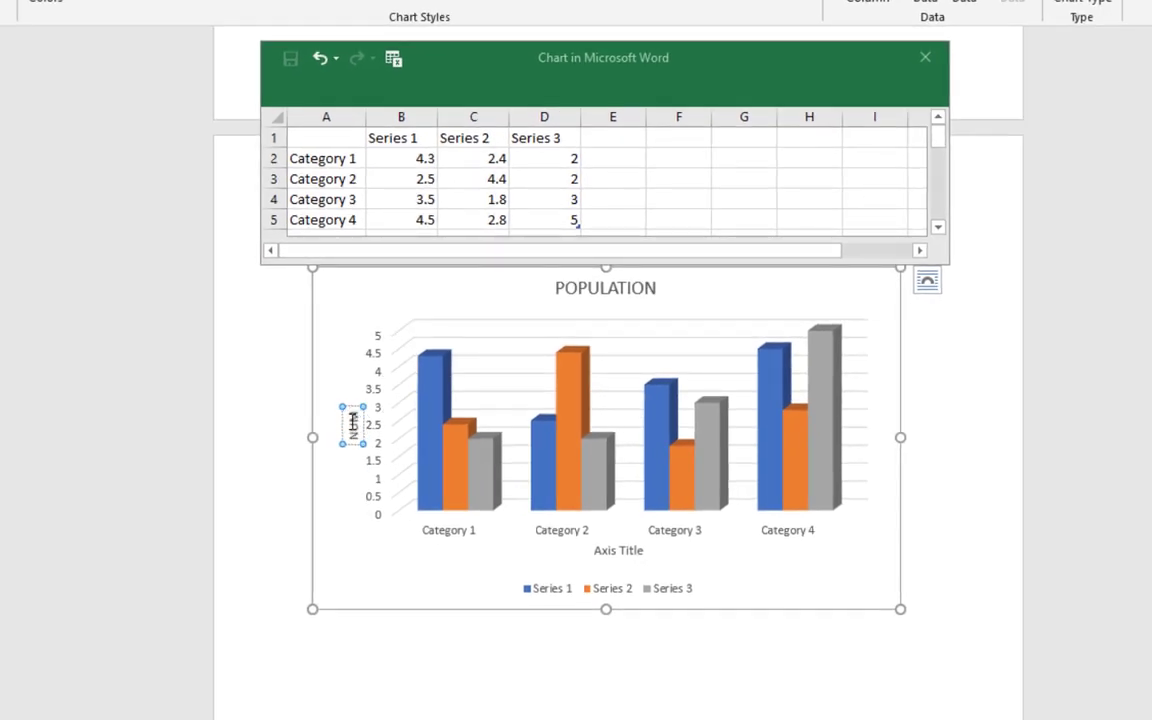
{"action": "type", "text": "RS"}
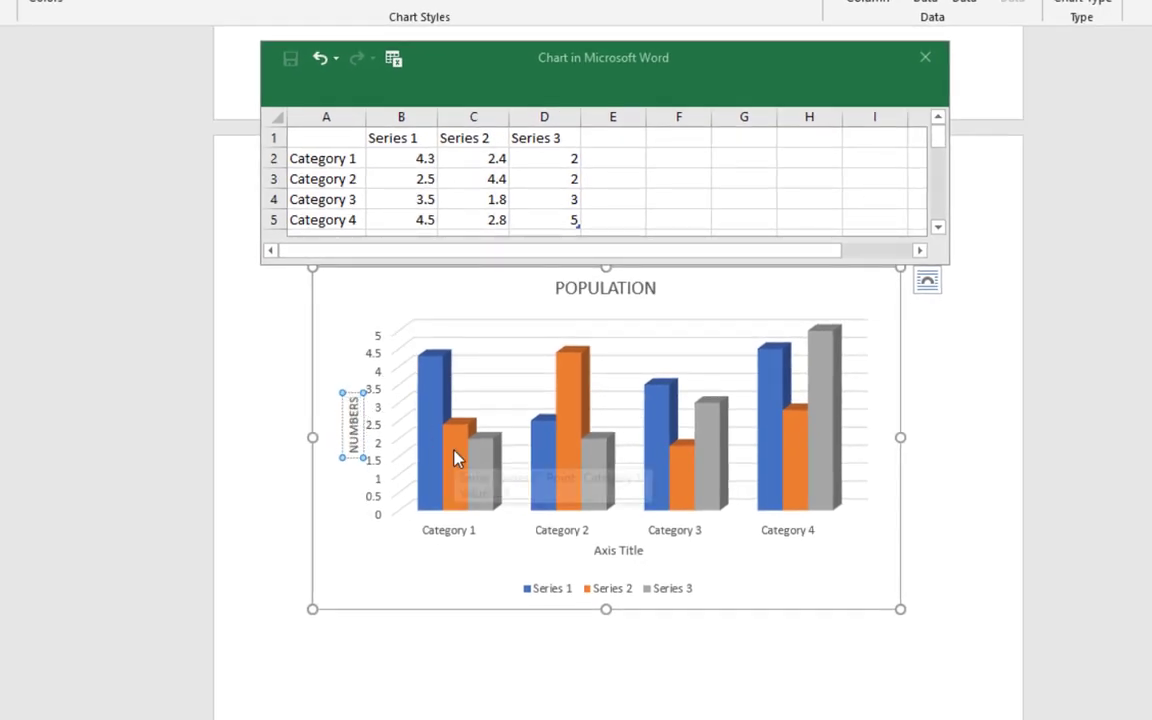
- Replace the placeholder title of the chart's horizontal axis with "AREA"
{"action": "left_click", "coordinate": [629, 552]}
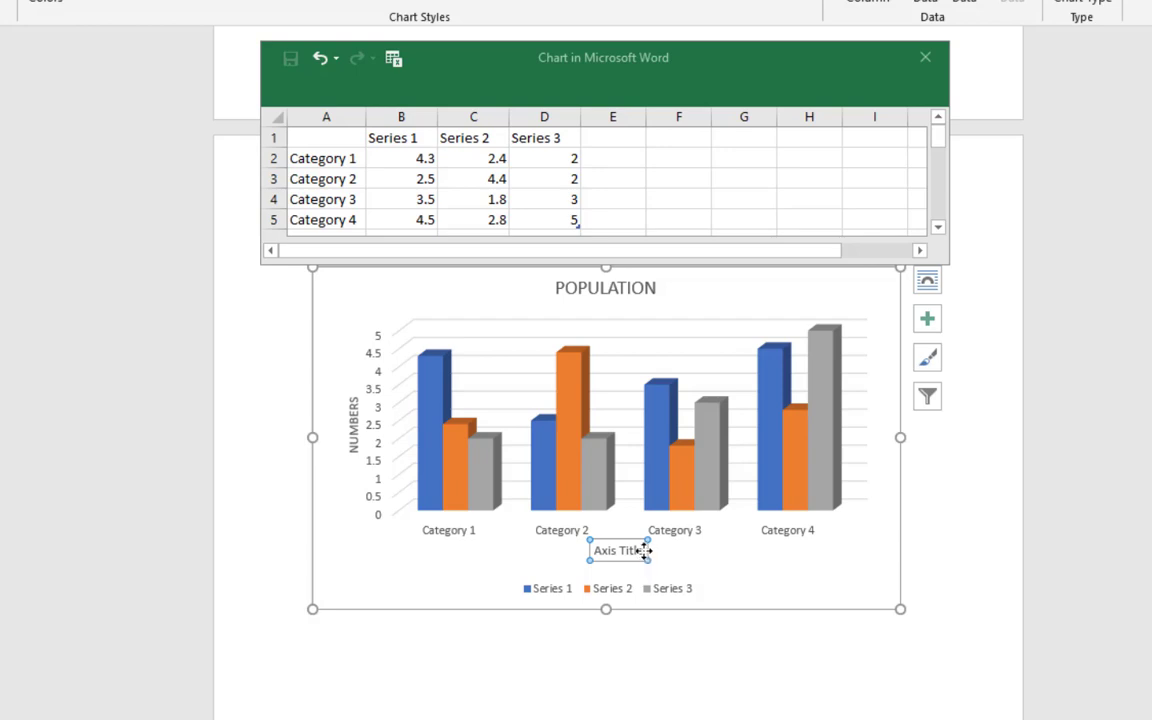
{"action": "double_click", "coordinate": [646, 550]}
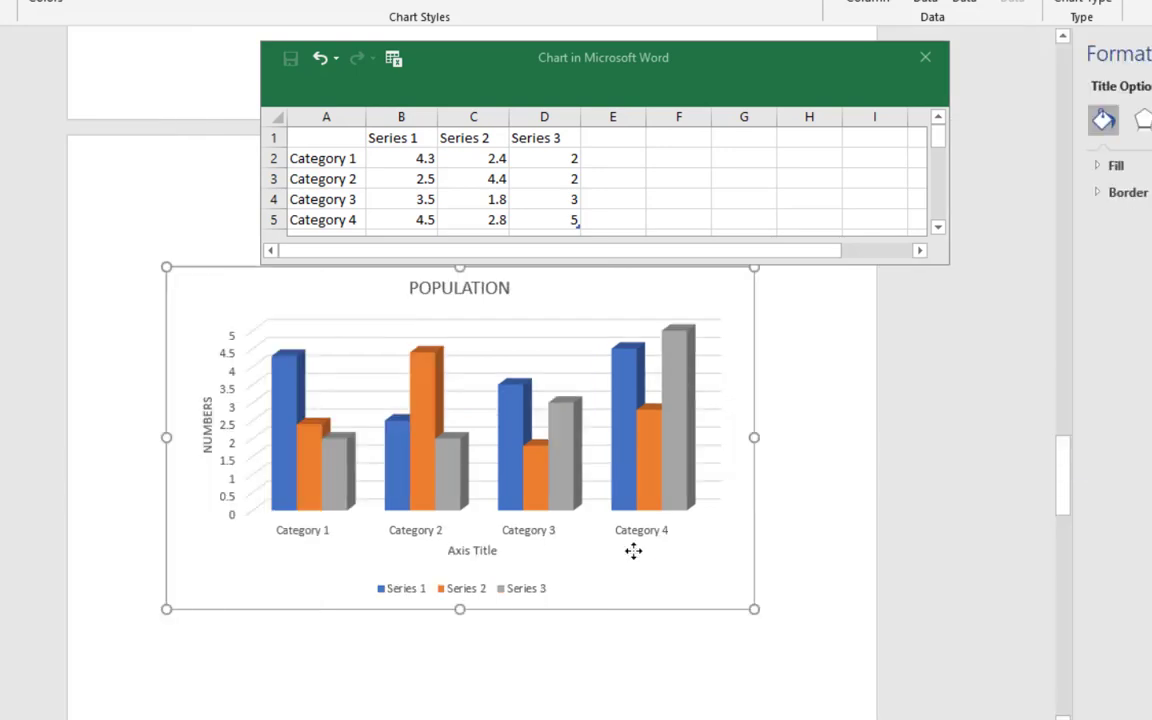
{"action": "left_click", "coordinate": [634, 551]}
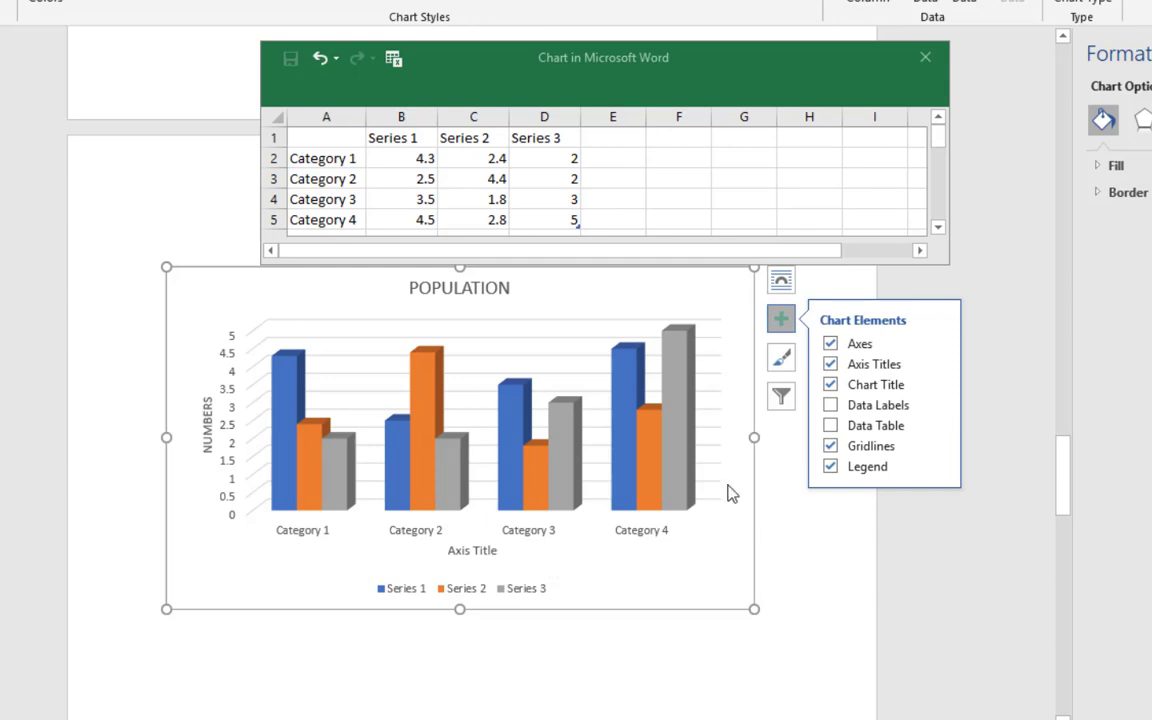
{"action": "left_click", "coordinate": [478, 553]}
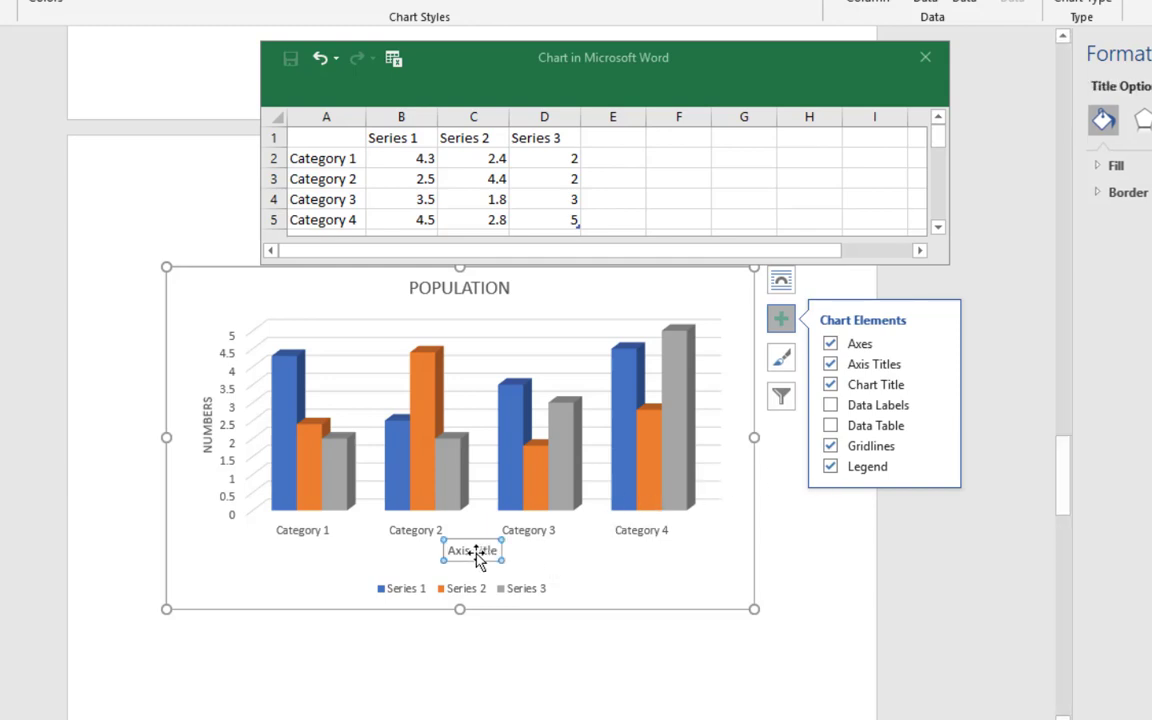
{"action": "type", "text": "F"}
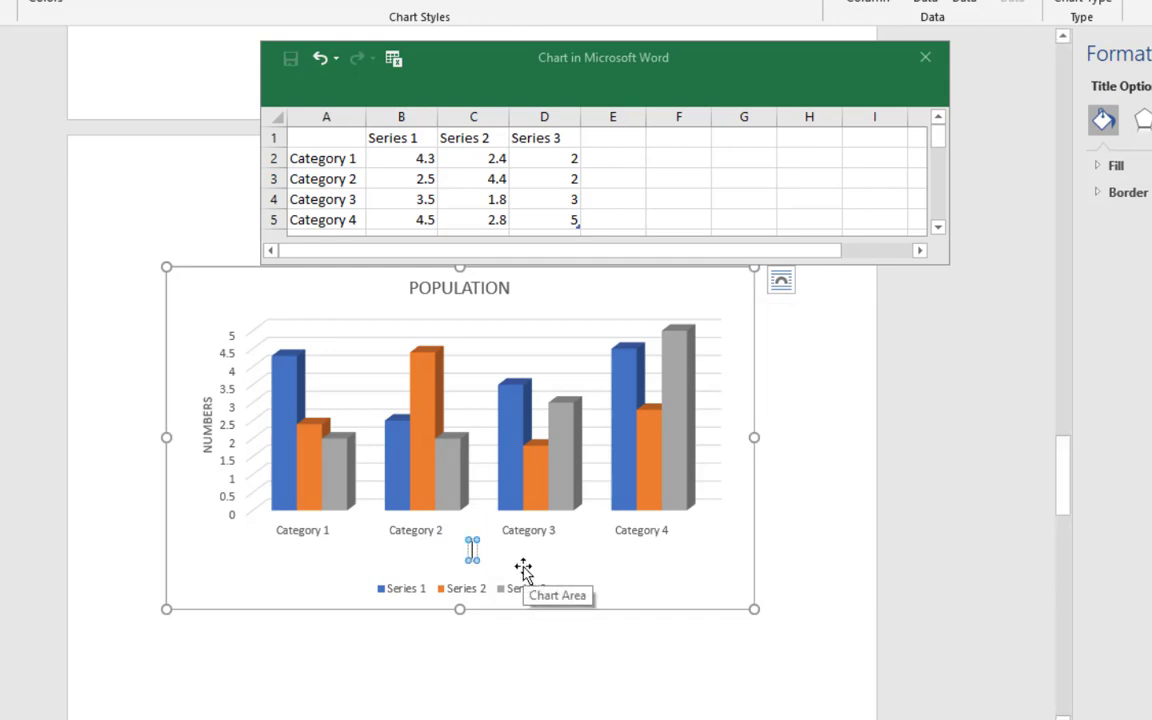
{"action": "type", "text": "PE"}
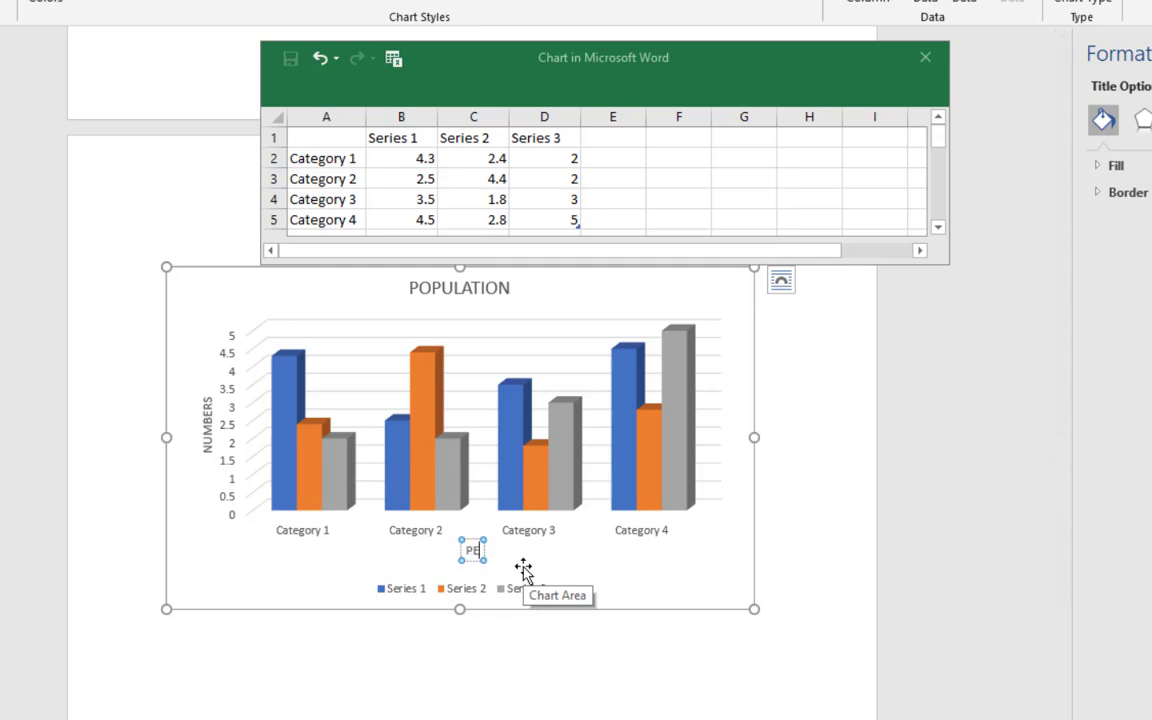
{"action": "type", "text": "OP"}
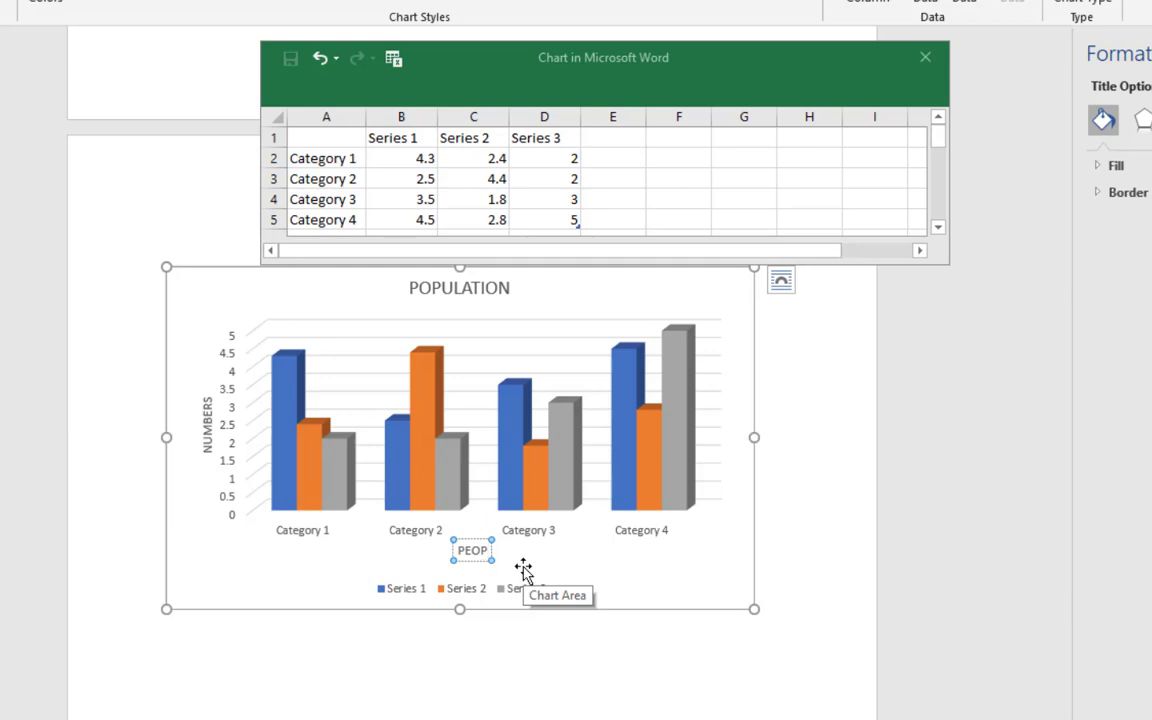
{"action": "key", "text": "BackSpace"}
{"action": "key", "text": "BackSpace"}
{"action": "key", "text": "BackSpace"}
{"action": "key", "text": "BackSpace"}
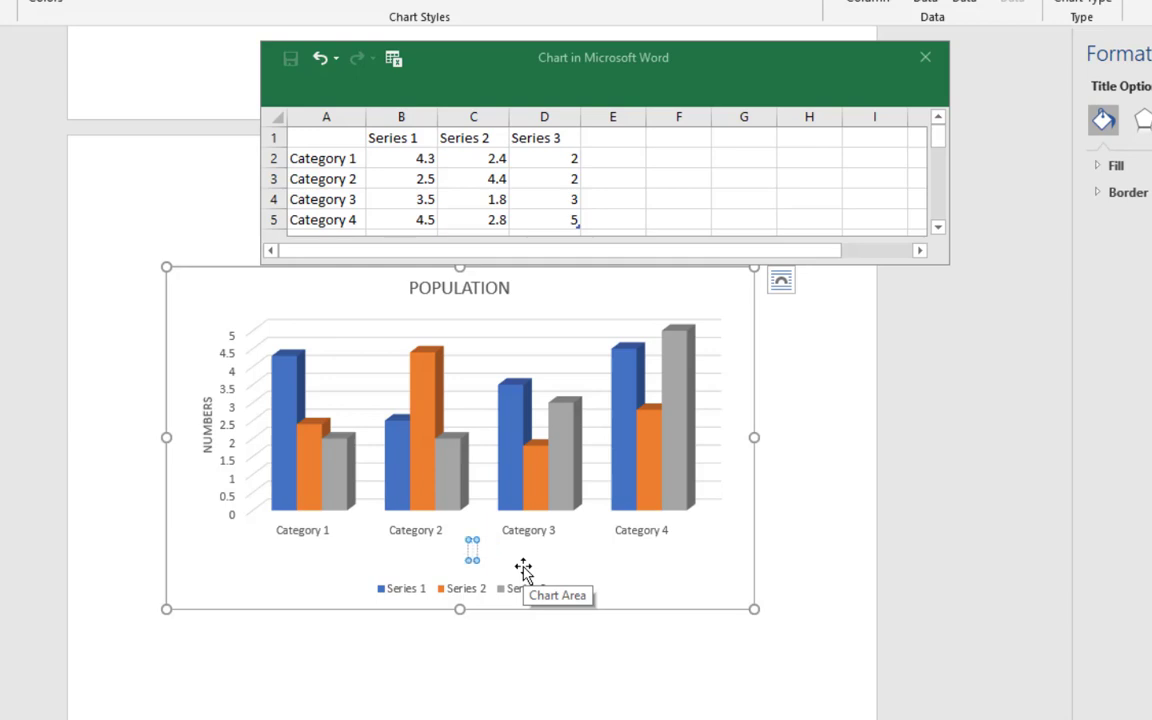
{"action": "type", "text": "AREA"}
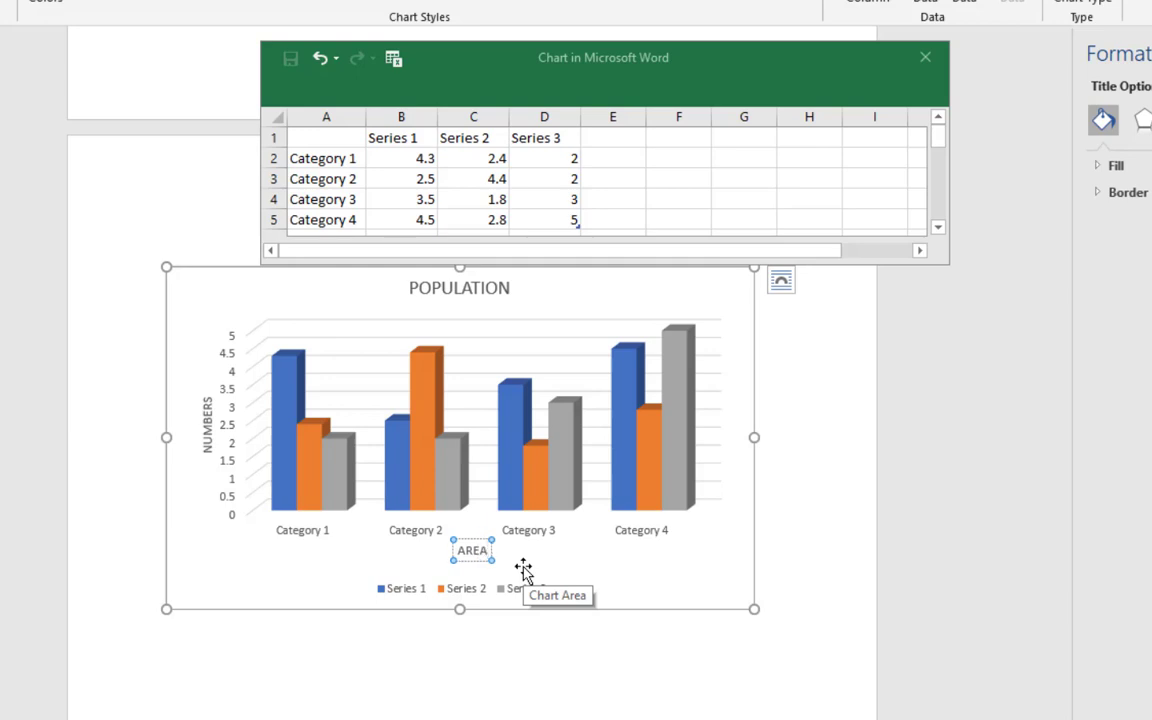
{"action": "left_click", "coordinate": [569, 568]}
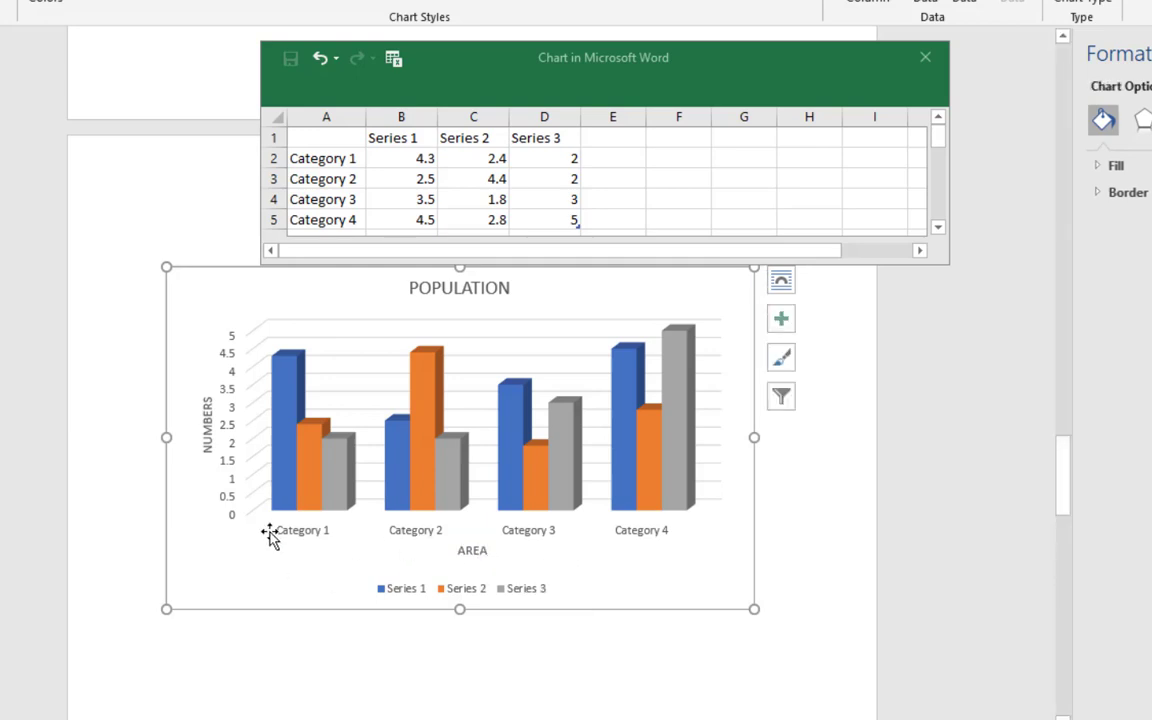
{"action": "left_click", "coordinate": [425, 535]}
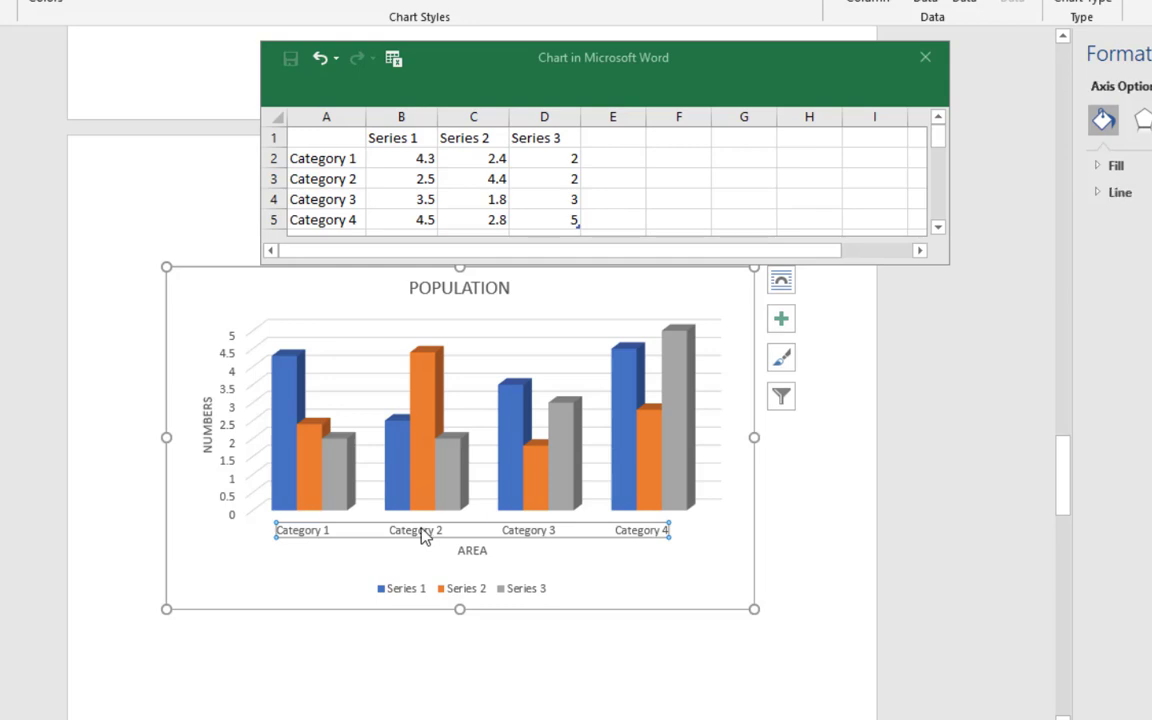
{"action": "left_click", "coordinate": [332, 535]}
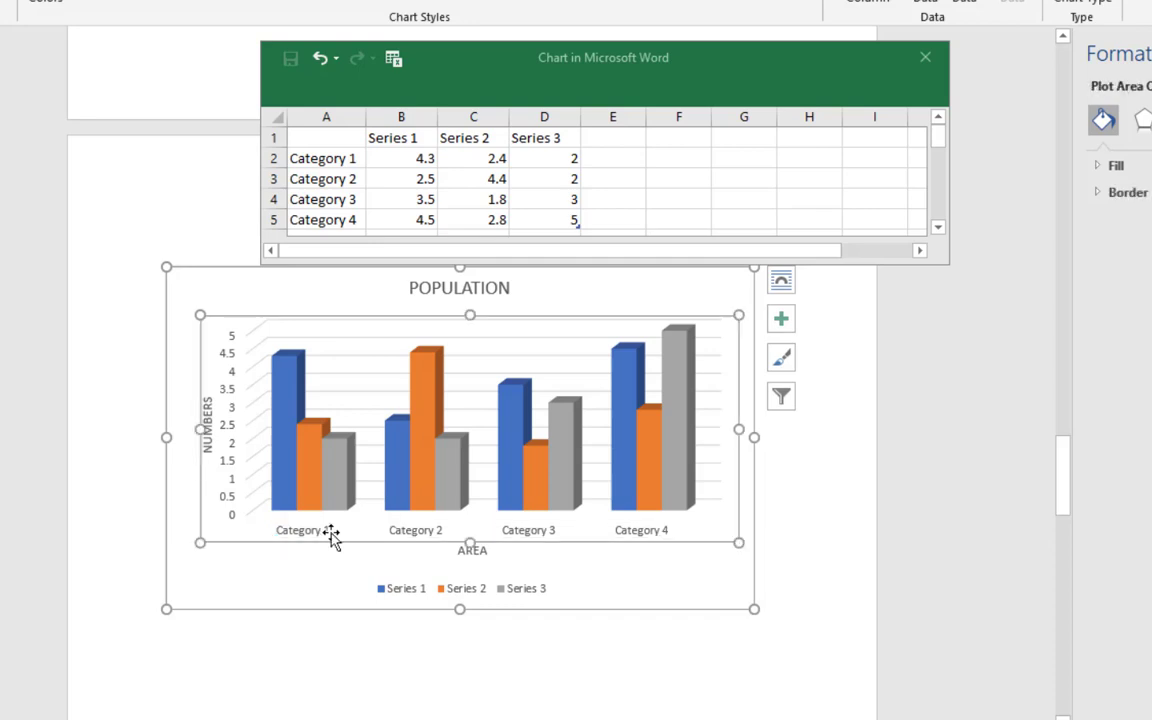
{"action": "left_click", "coordinate": [327, 533]}
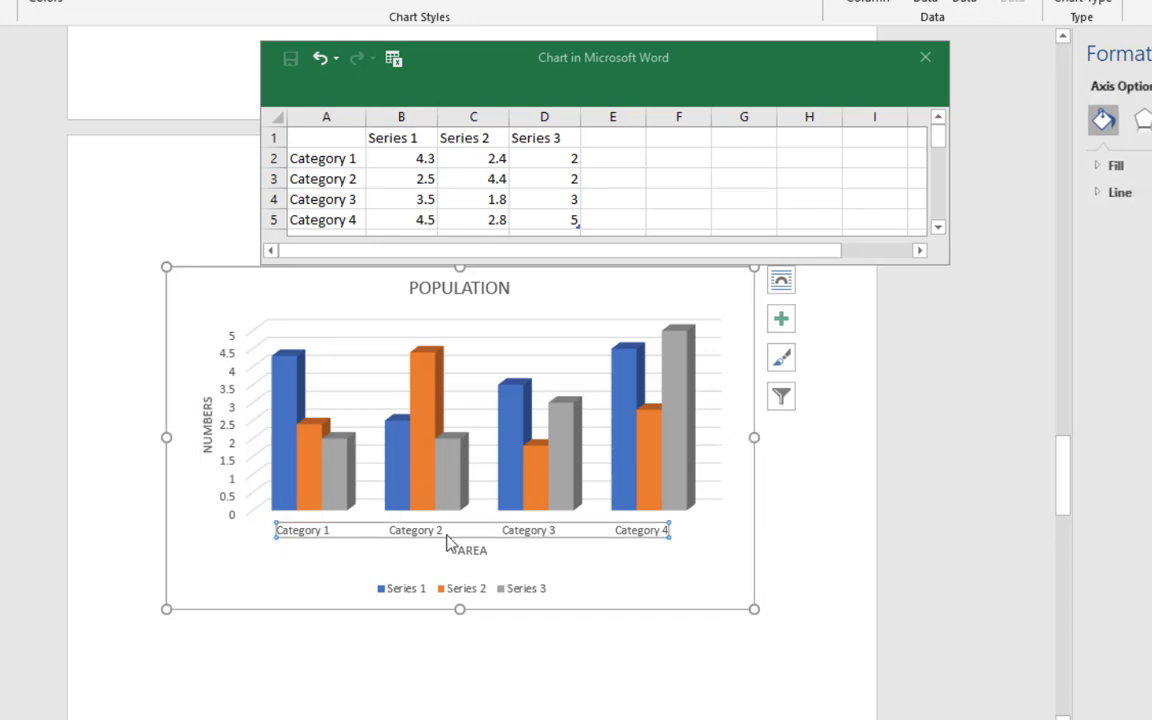
- Turn on data labels for the columns of the POPULATION chart
{"action": "left_click", "coordinate": [781, 319]}
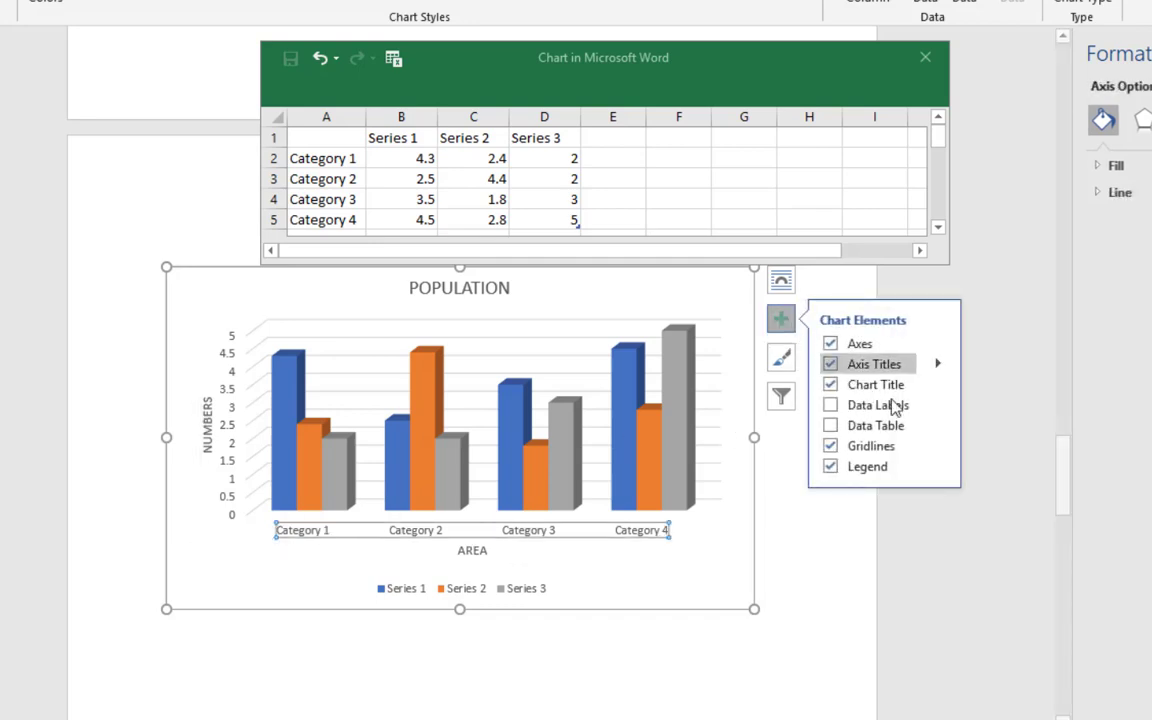
{"action": "left_click", "coordinate": [868, 427]}
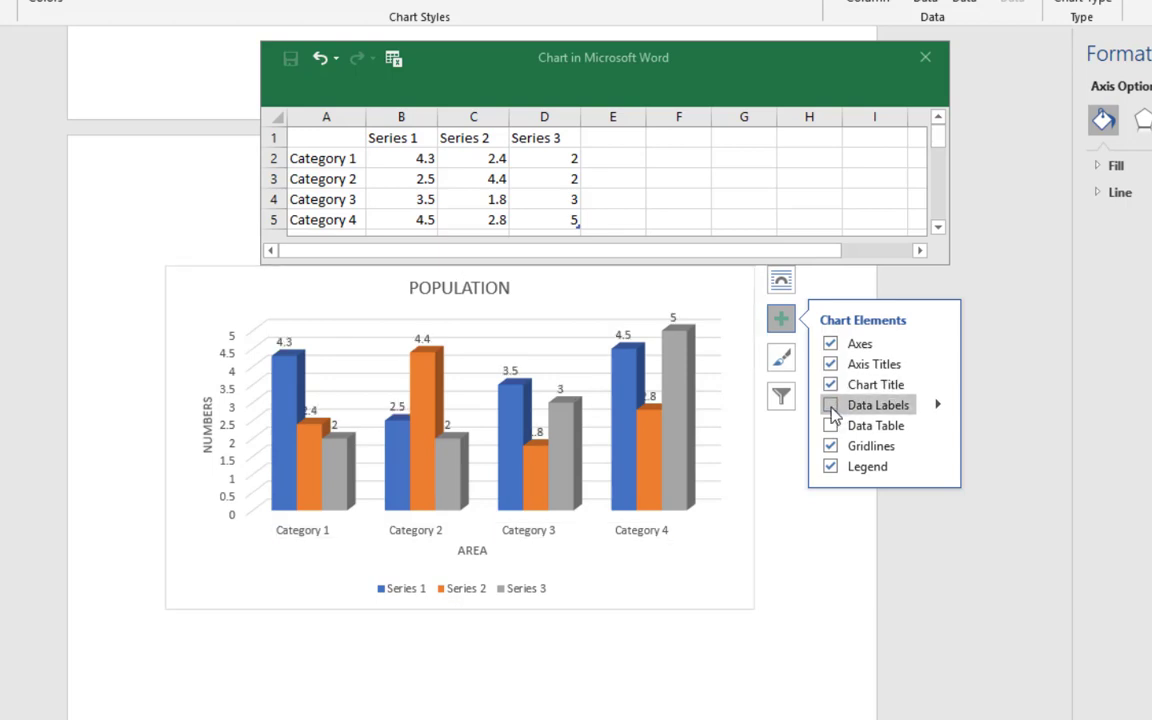
{"action": "left_click", "coordinate": [833, 411]}
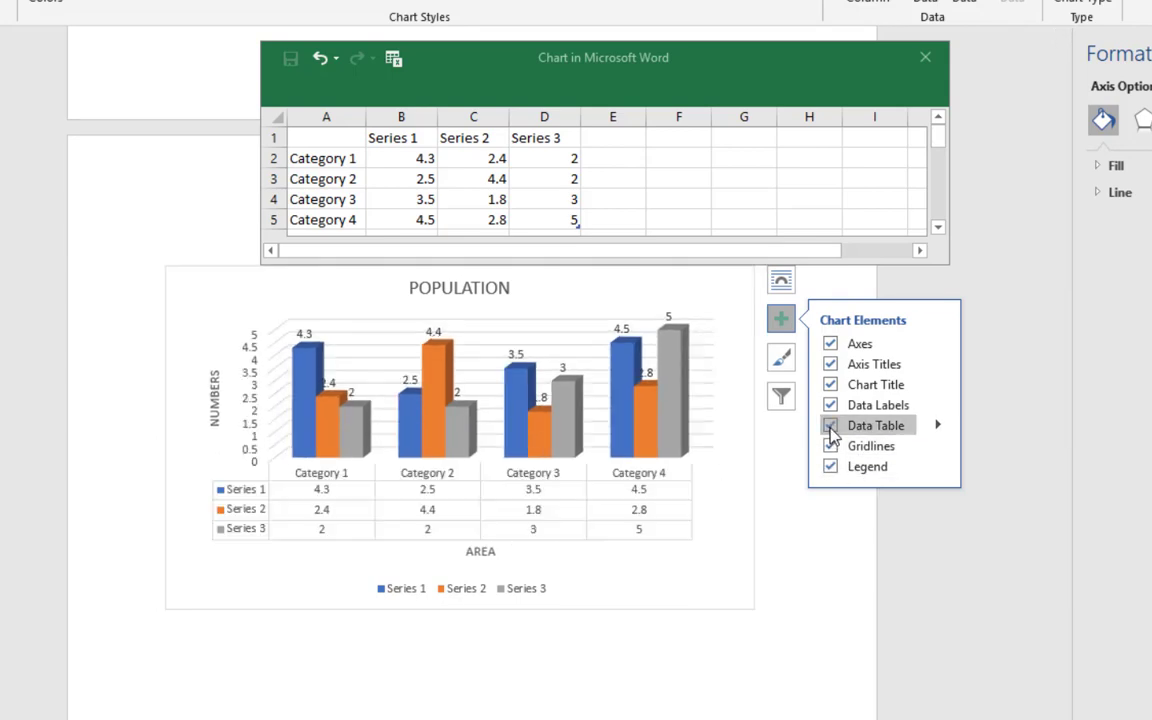
- Try the chart's data table and remove it, and toggle the gridlines off and back on
{"action": "left_click", "coordinate": [831, 427]}
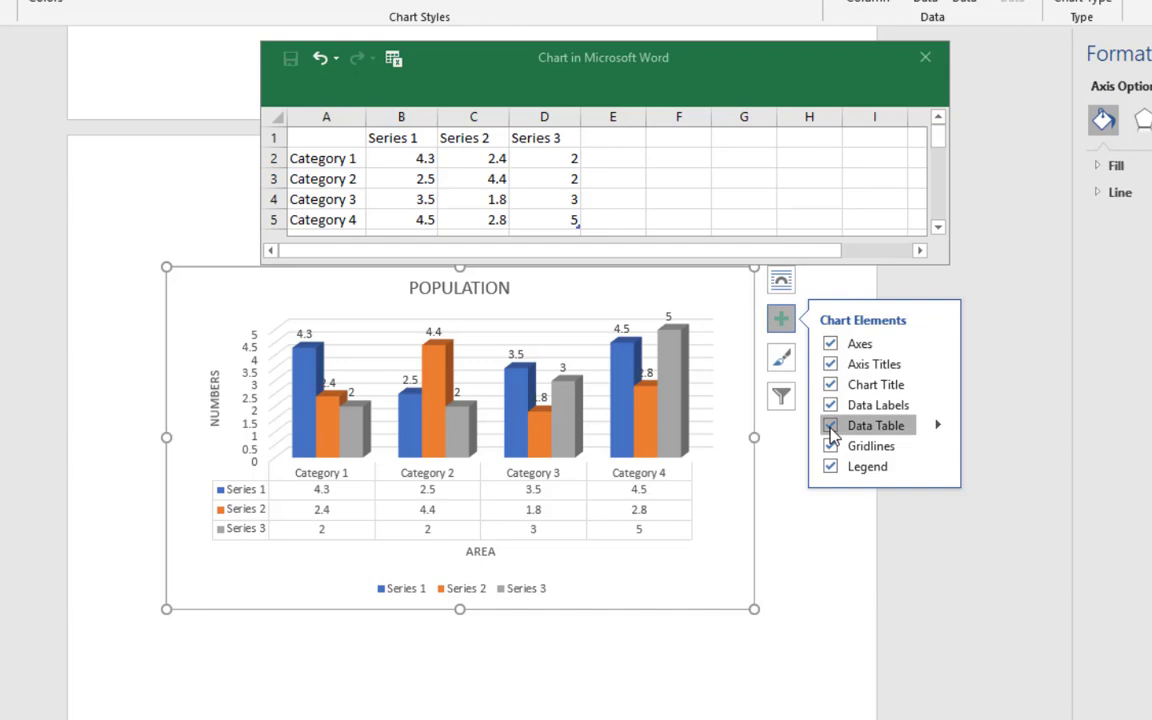
{"action": "left_click", "coordinate": [831, 427]}
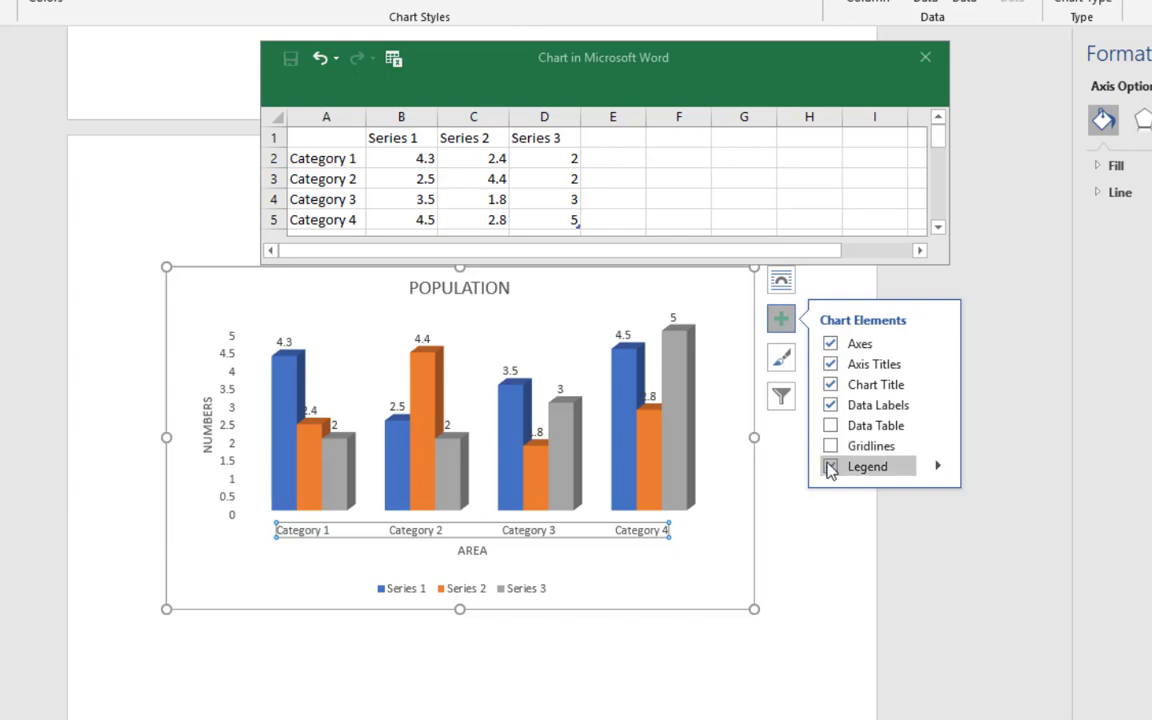
{"action": "left_click", "coordinate": [831, 447]}
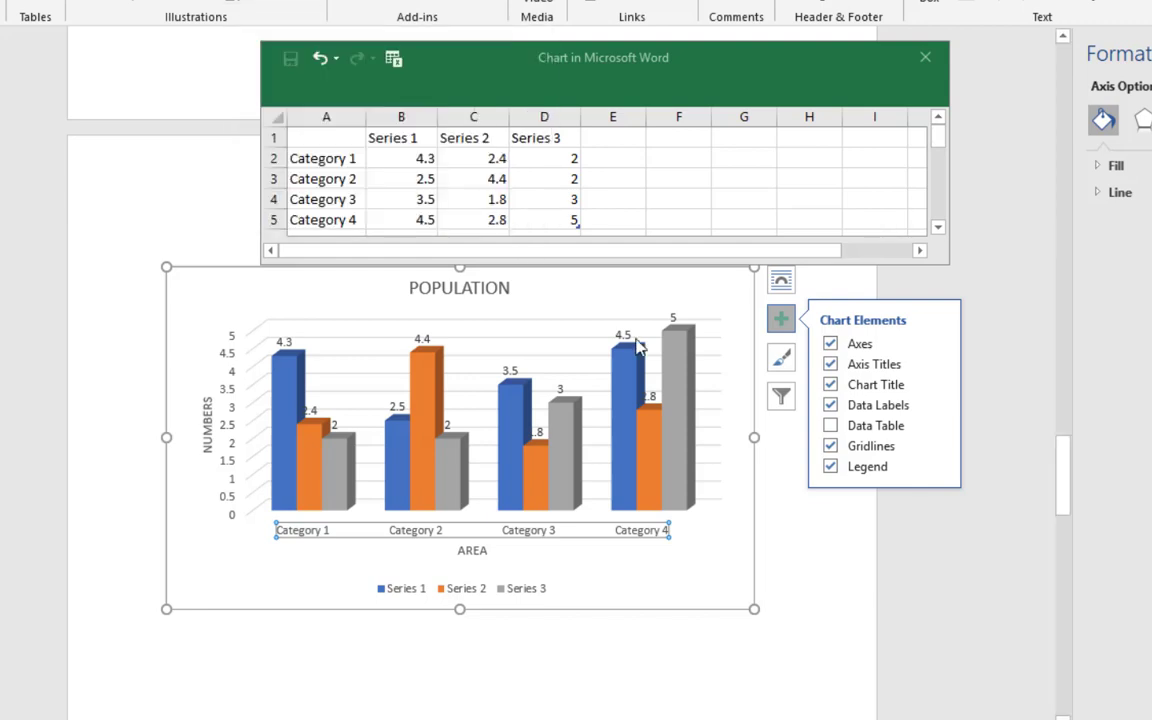
- Place the cursor after the POPULATION chart and add a run of blank lines below it
{"action": "left_click", "coordinate": [793, 596]}
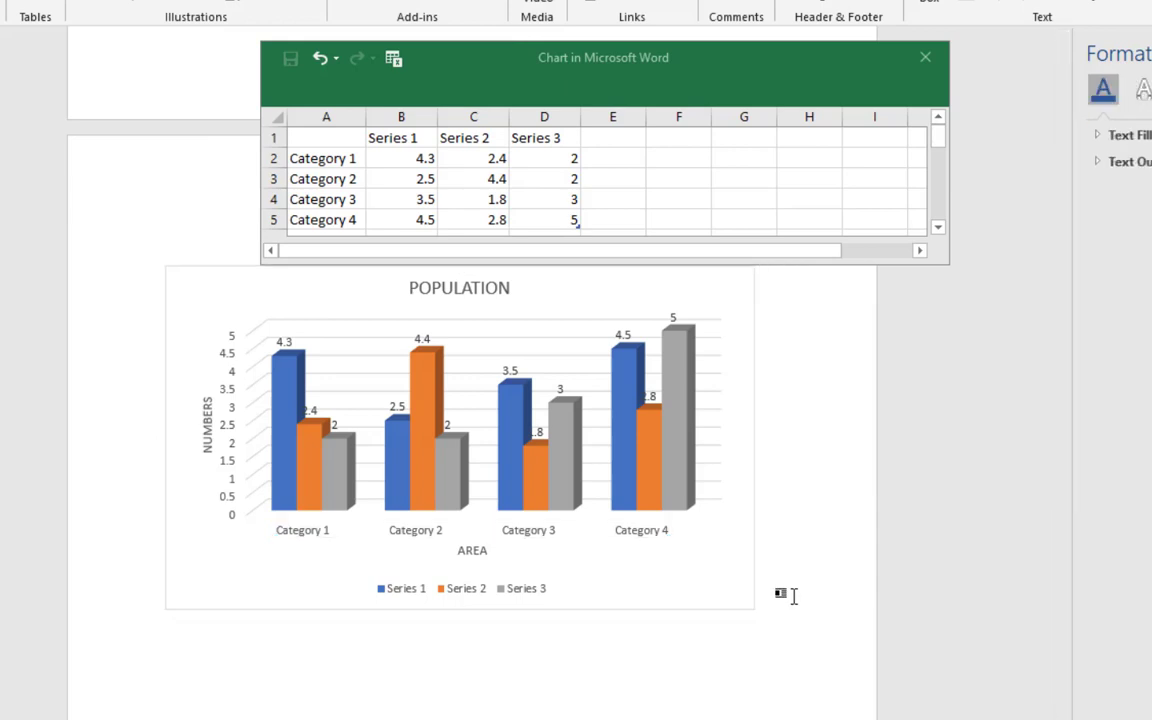
{"action": "key", "text": "Return"}
{"action": "scroll", "coordinate": [793, 596], "scroll_direction": "down", "scroll_amount": 6}
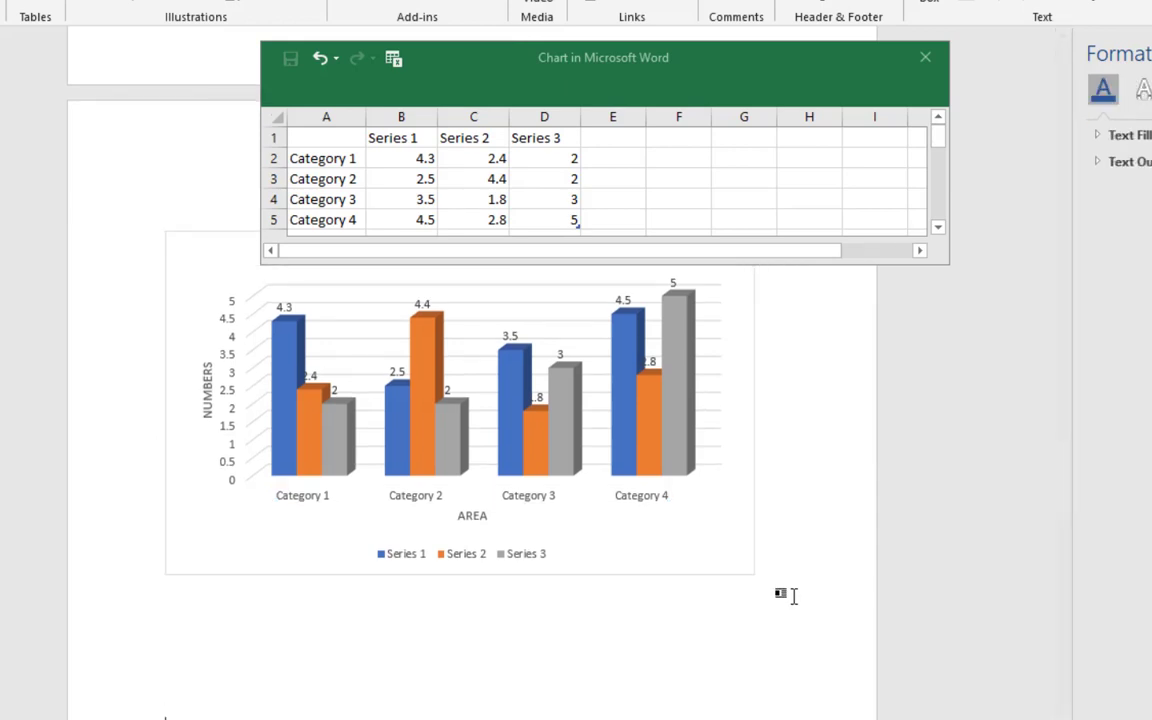
{"action": "key", "text": "Return"}
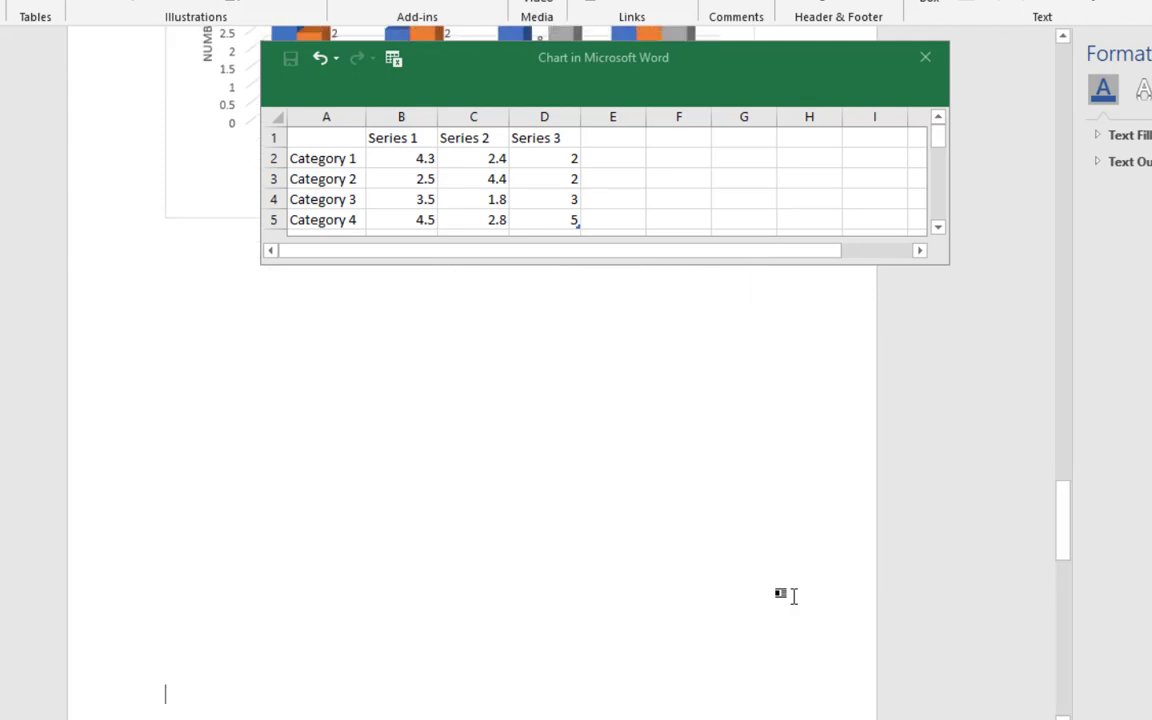
- Delete the blank lines below the POPULATION chart along with the chart itself, and undo the chart's deletion
{"action": "key", "text": "BackSpace"}
{"action": "key", "text": "BackSpace"}
{"action": "key", "text": "BackSpace"}
{"action": "key", "text": "BackSpace"}
{"action": "key", "text": "BackSpace"}
{"action": "key", "text": "BackSpace"}
{"action": "key", "text": "BackSpace"}
{"action": "key", "text": "BackSpace"}
{"action": "key", "text": "BackSpace"}
{"action": "key", "text": "BackSpace"}
{"action": "key", "text": "BackSpace"}
{"action": "key", "text": "BackSpace"}
{"action": "key", "text": "BackSpace"}
{"action": "key", "text": "BackSpace"}
{"action": "key", "text": "BackSpace"}
{"action": "key", "text": "BackSpace"}
{"action": "key", "text": "BackSpace"}
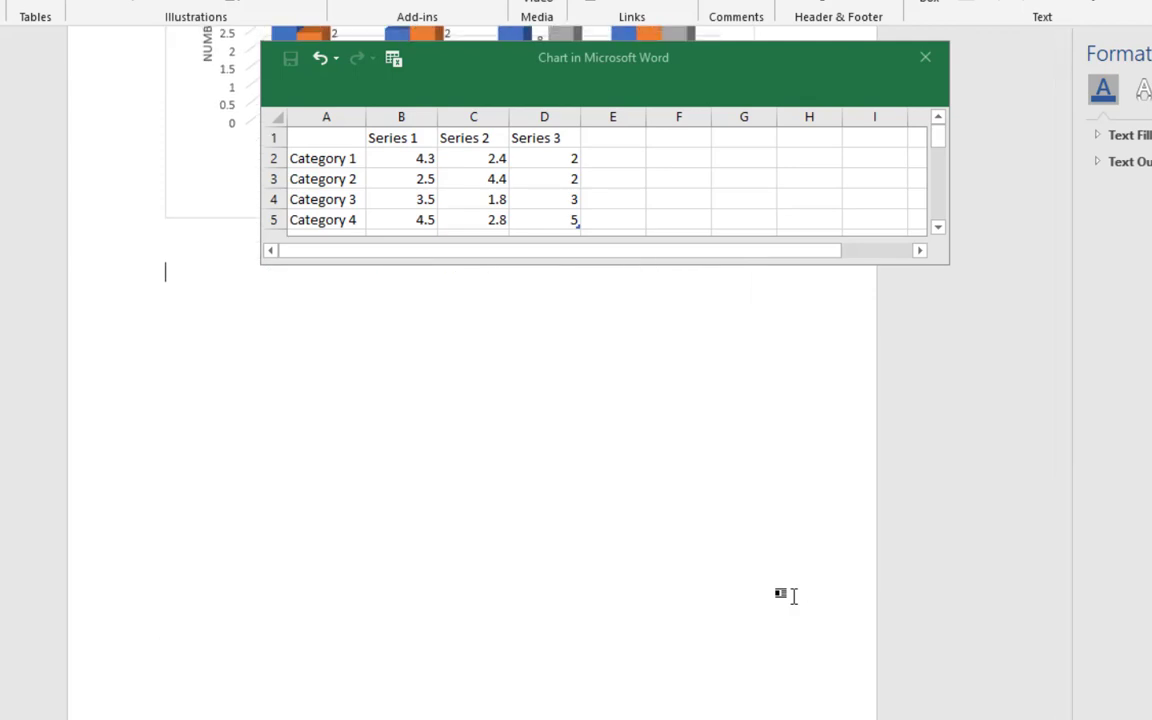
{"action": "key", "text": "BackSpace"}
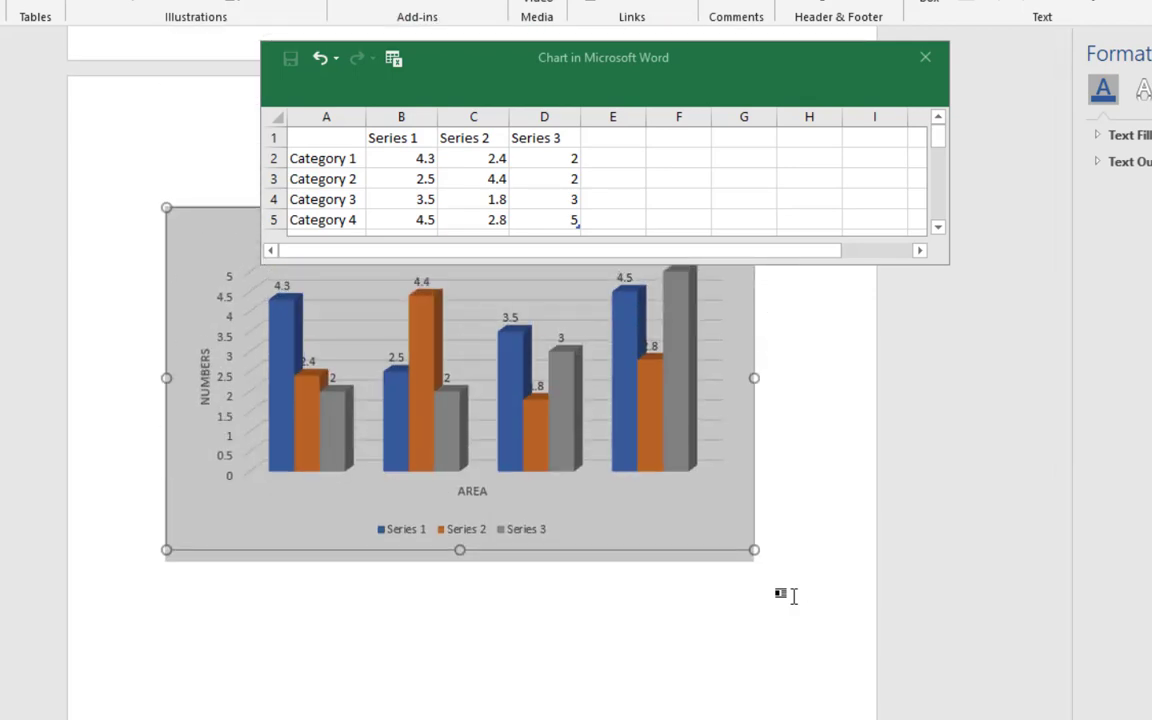
{"action": "key", "text": "BackSpace"}
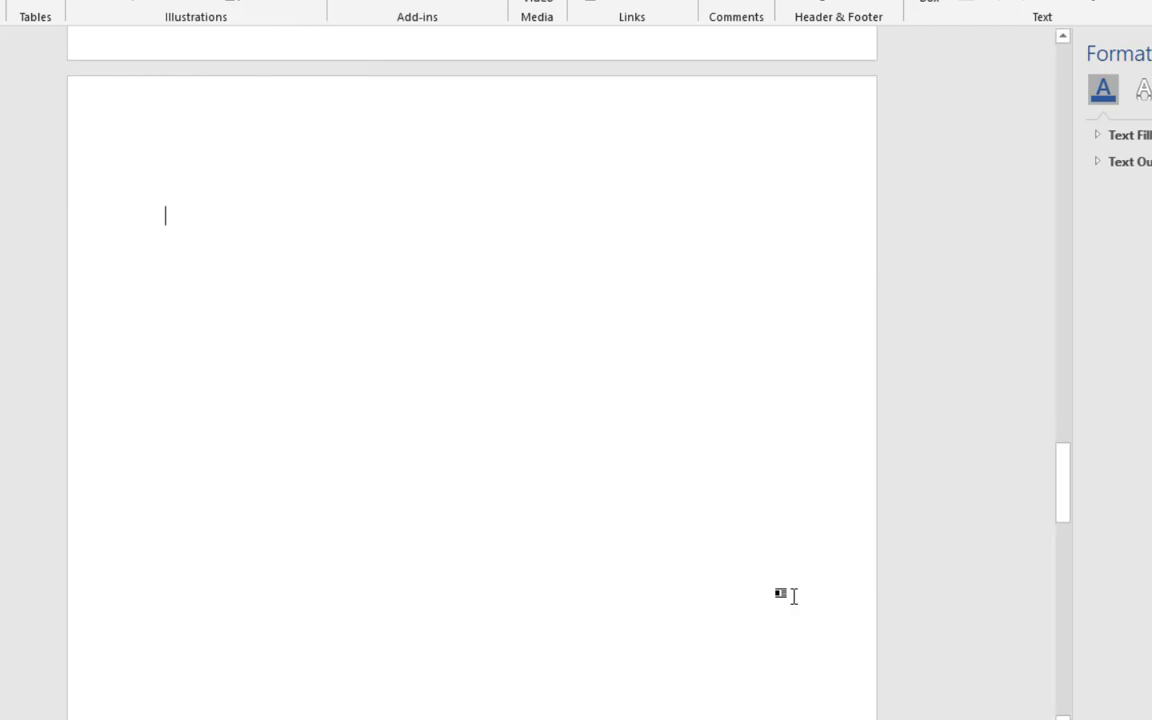
{"action": "key", "text": "BackSpace"}
{"action": "key", "text": "ctrl+v"}
- Continue the document below the POPULATION chart onto a new blank page
{"action": "key", "text": "Return"}
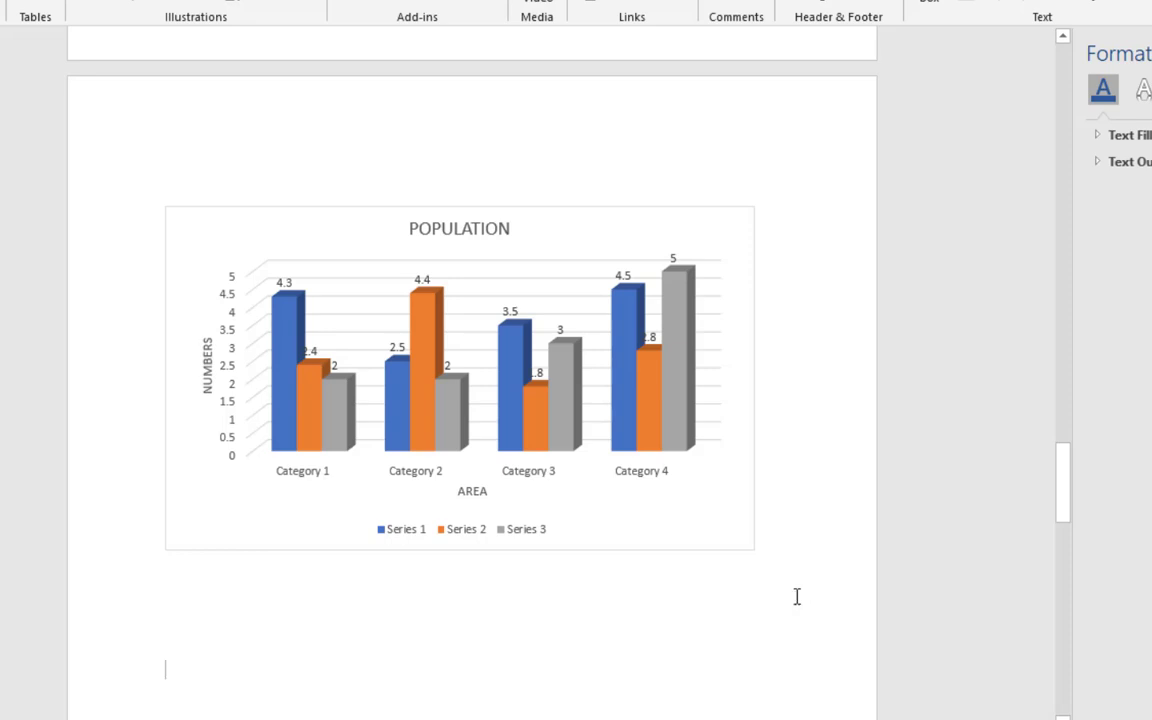
{"action": "key", "text": "Return"}
{"action": "key", "text": "Return"}
{"action": "key", "text": "ctrl+Return"}
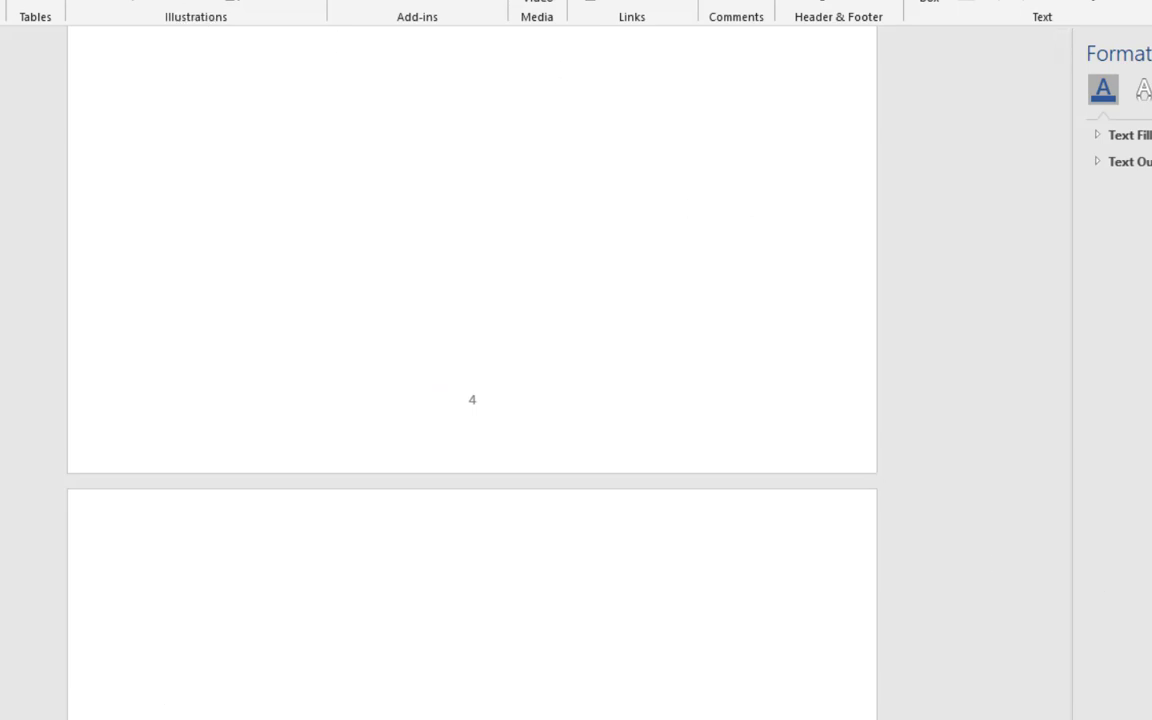
- Insert a 3-D Pie chart on the new page
{"action": "left_click", "coordinate": [247, 1]}
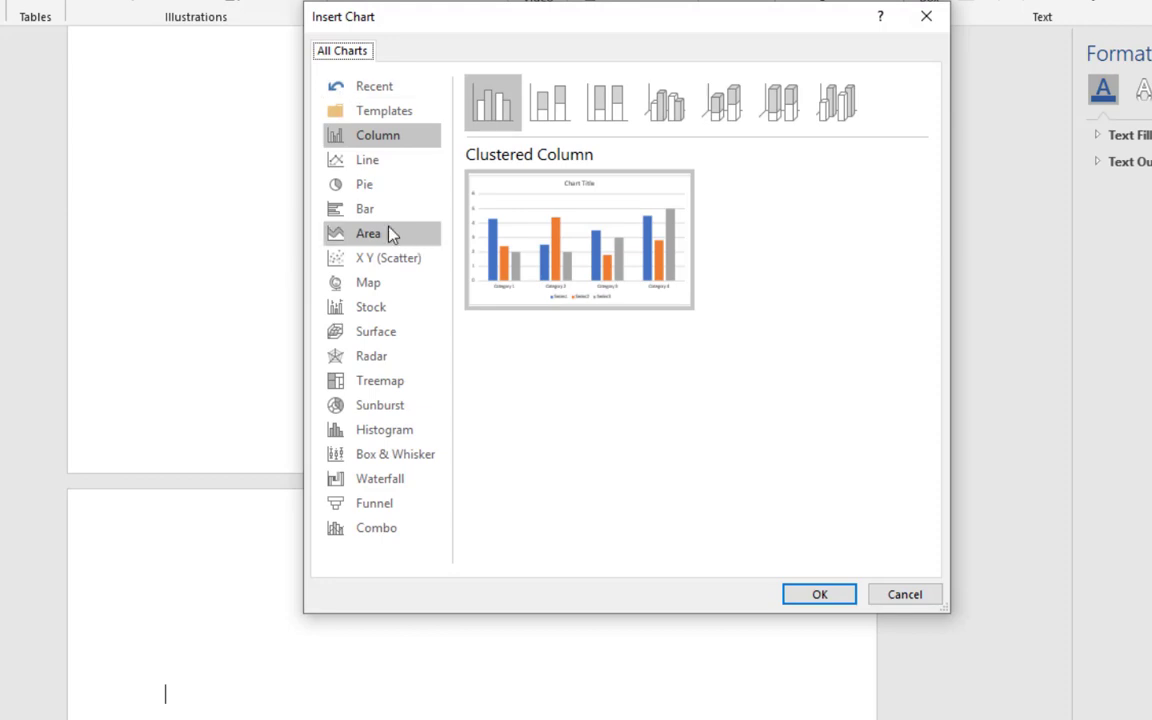
{"action": "left_click", "coordinate": [367, 192]}
{"action": "mouse_move", "coordinate": [496, 221]}
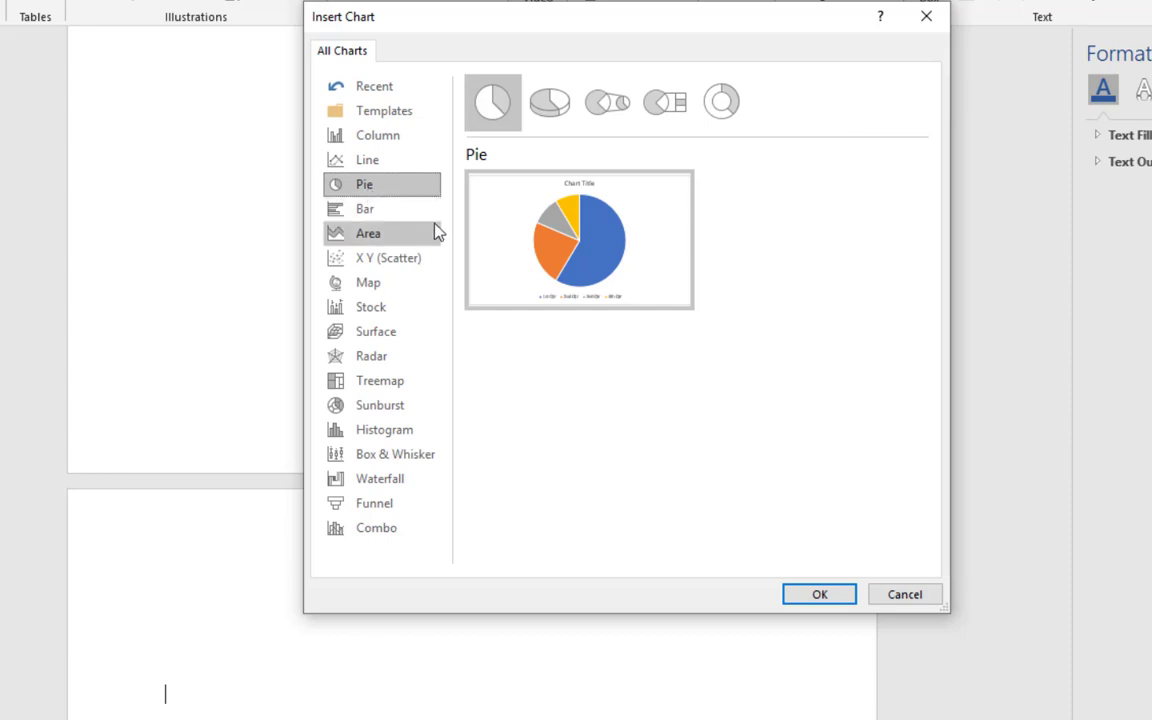
{"action": "left_click", "coordinate": [558, 106]}
{"action": "mouse_move", "coordinate": [643, 229]}
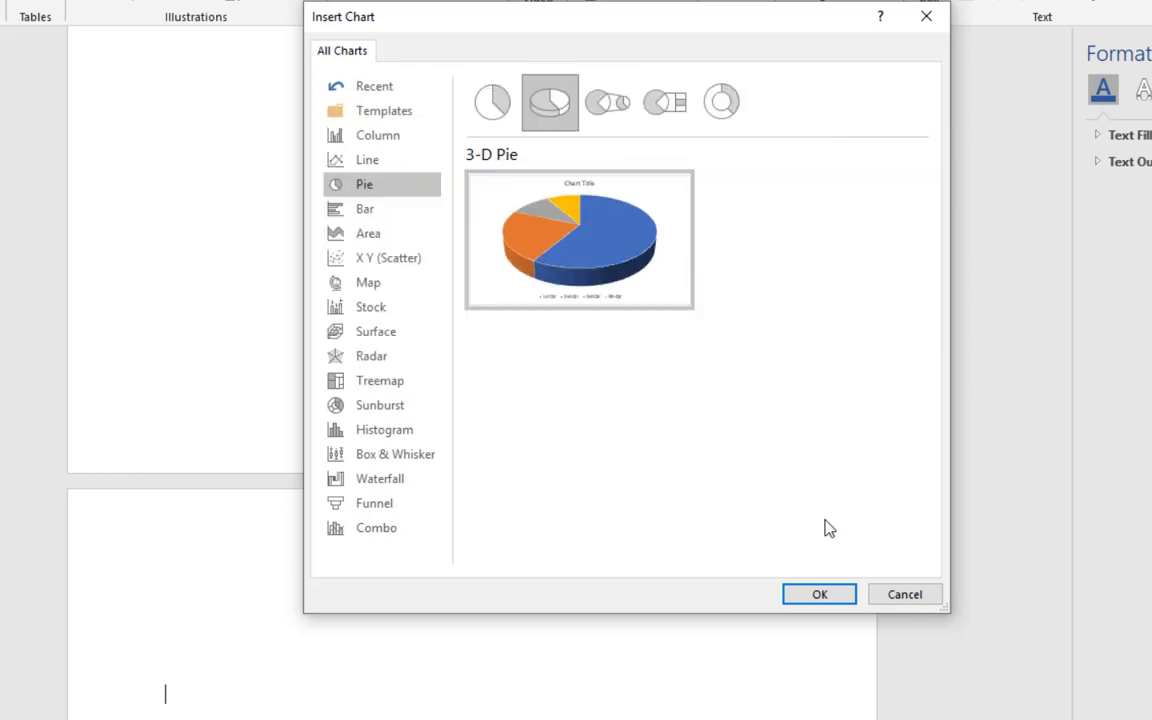
{"action": "left_click", "coordinate": [818, 600]}
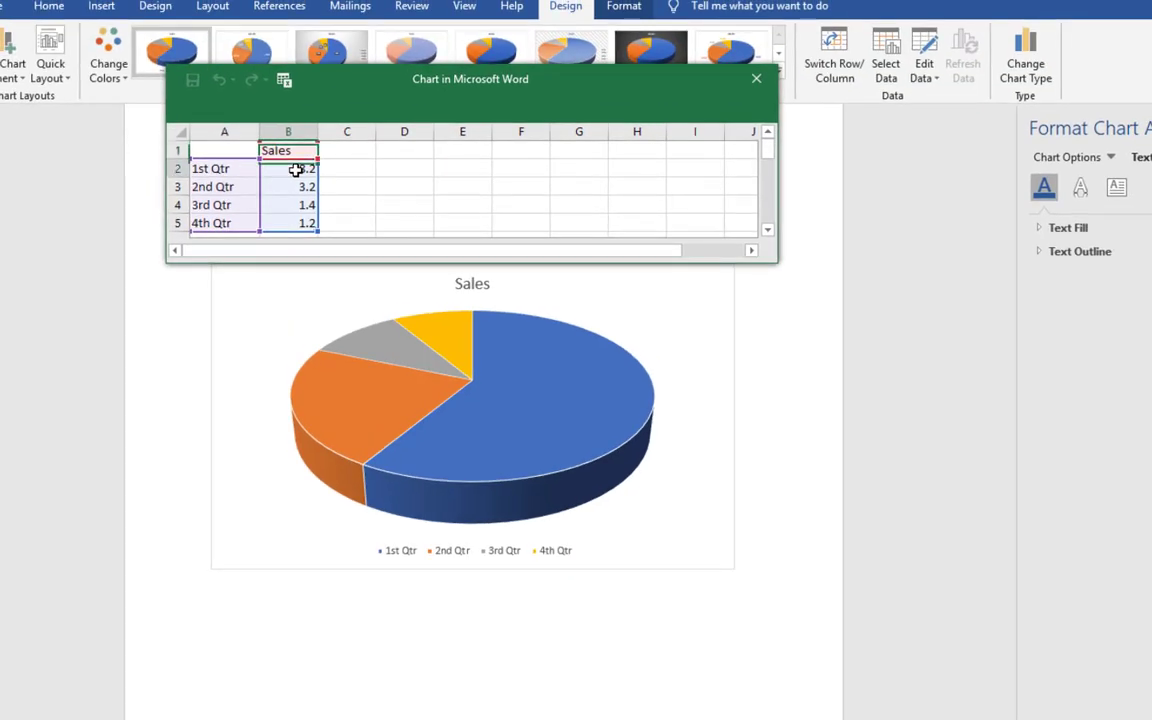
- Examine the Sales values of the four quarters in the pie chart's data sheet
{"action": "left_click", "coordinate": [296, 170]}
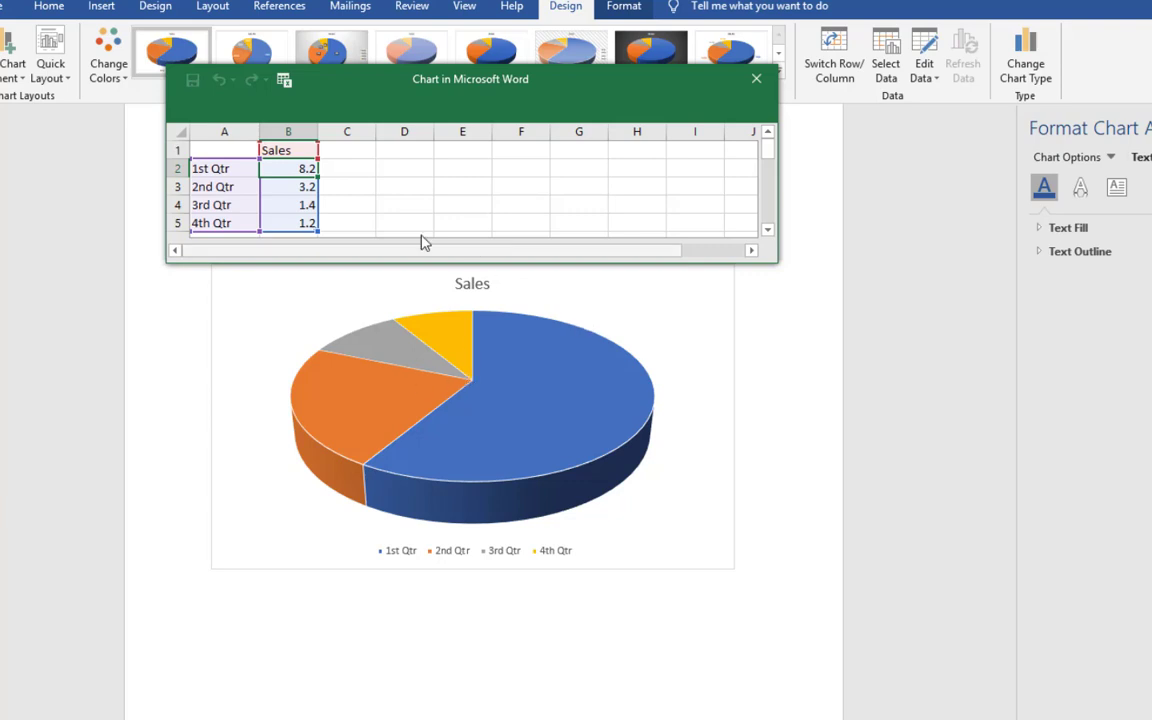
{"action": "left_click", "coordinate": [303, 187]}
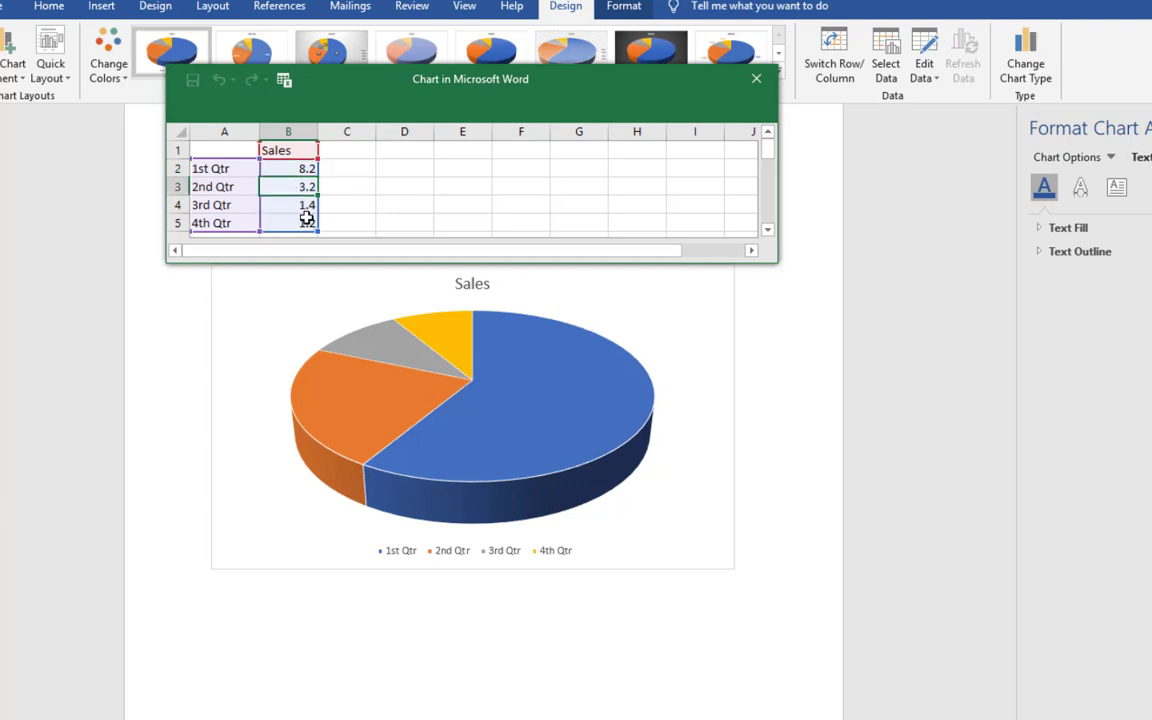
{"action": "left_click", "coordinate": [297, 206]}
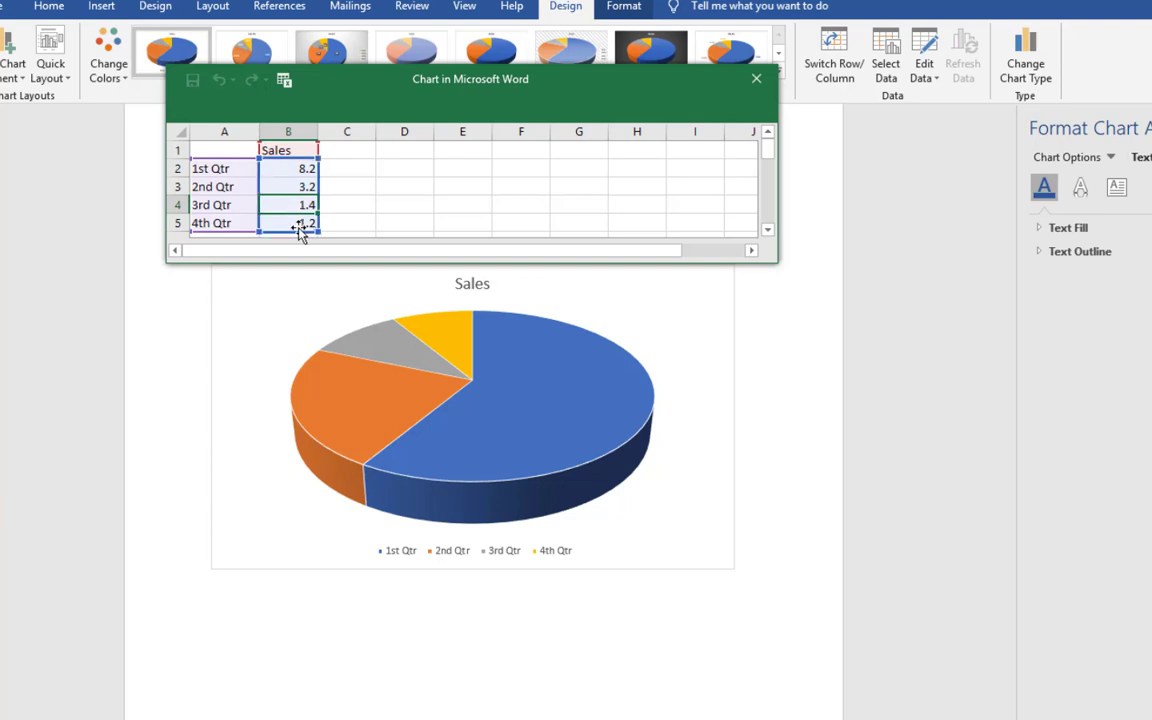
{"action": "left_click", "coordinate": [296, 224]}
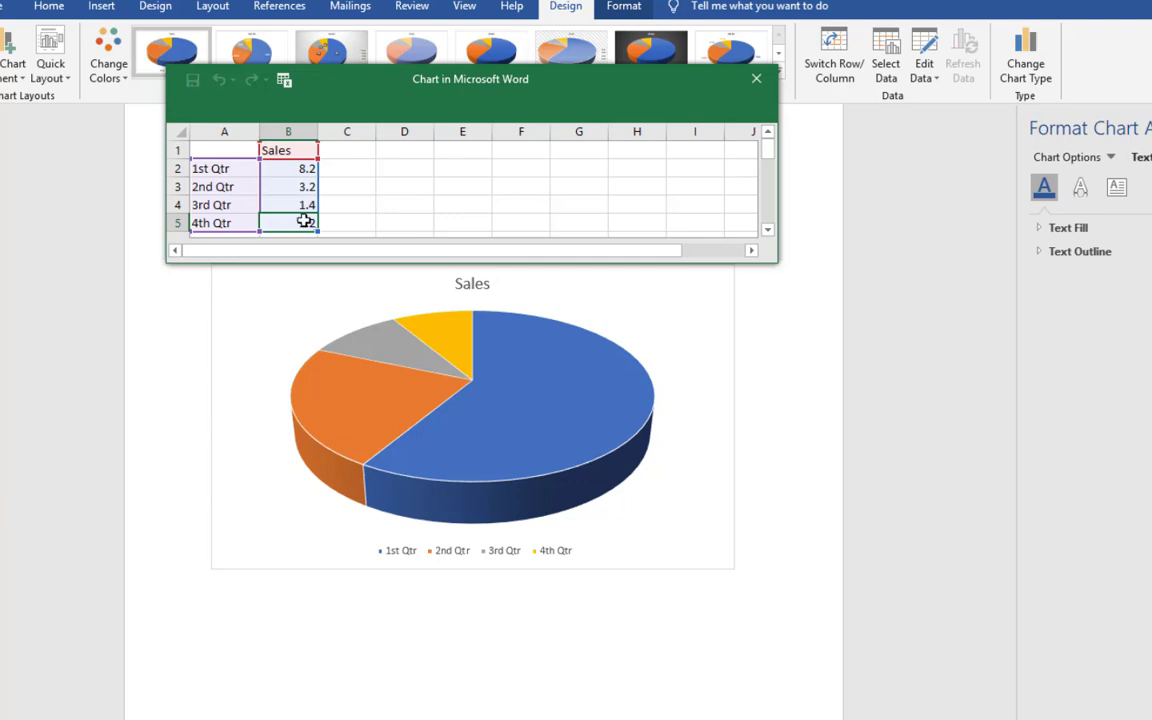
{"action": "left_click", "coordinate": [298, 204]}
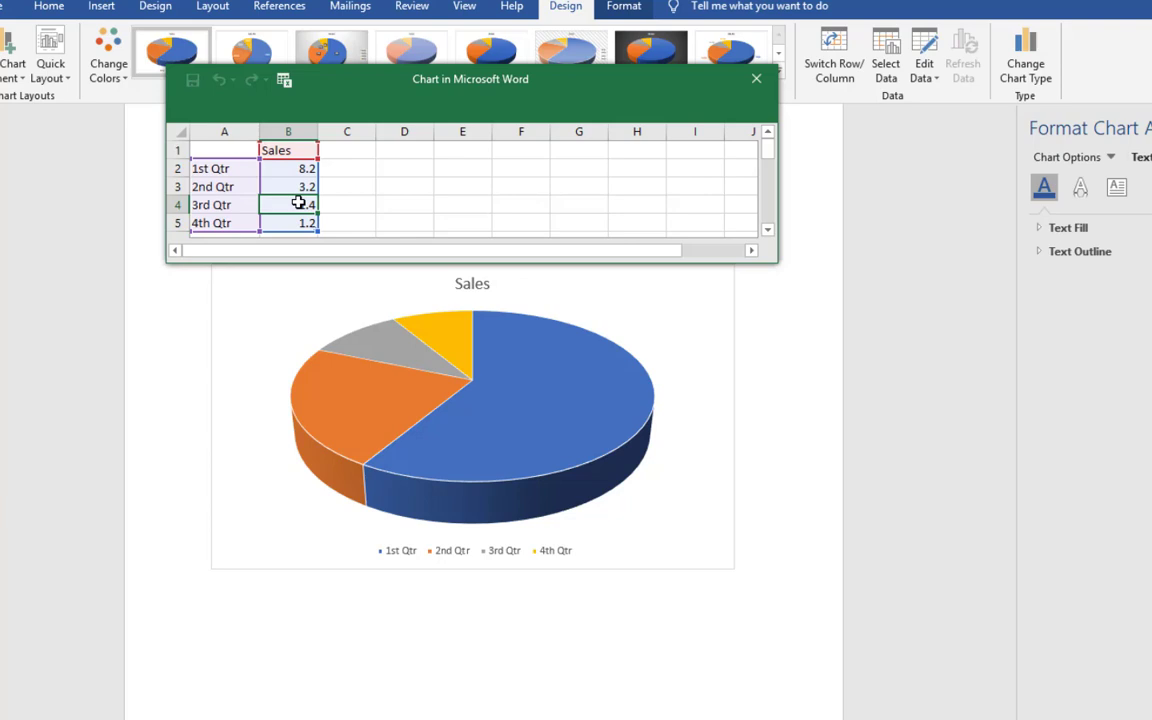
- Try pulling the 1st Qtr slice out of the pie and undo the move
{"action": "left_click", "coordinate": [411, 360]}
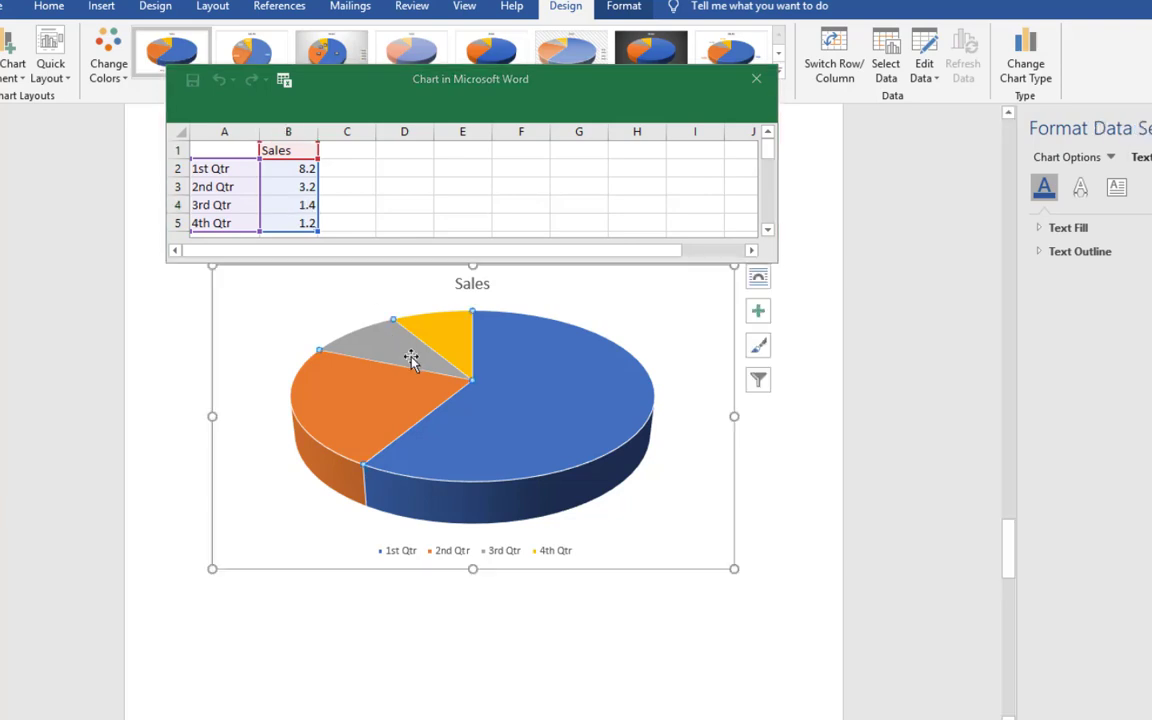
{"action": "left_click_drag", "start_coordinate": [473, 391], "coordinate": [474, 505]}
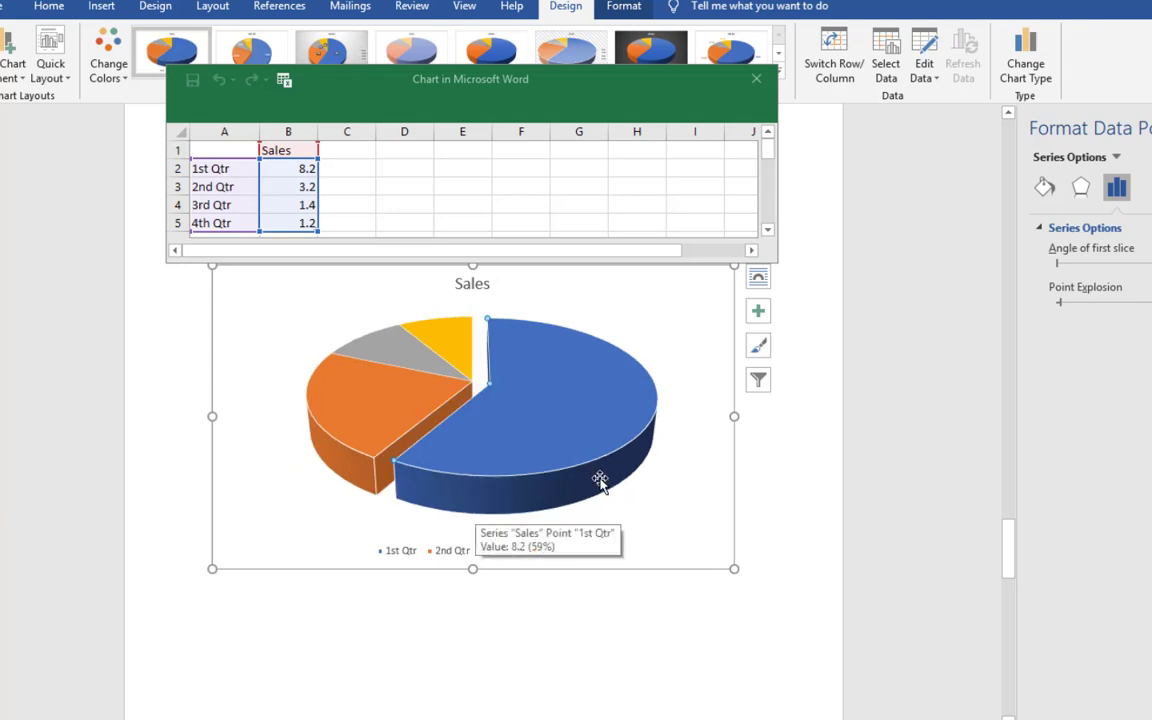
{"action": "key", "text": "ctrl+z"}
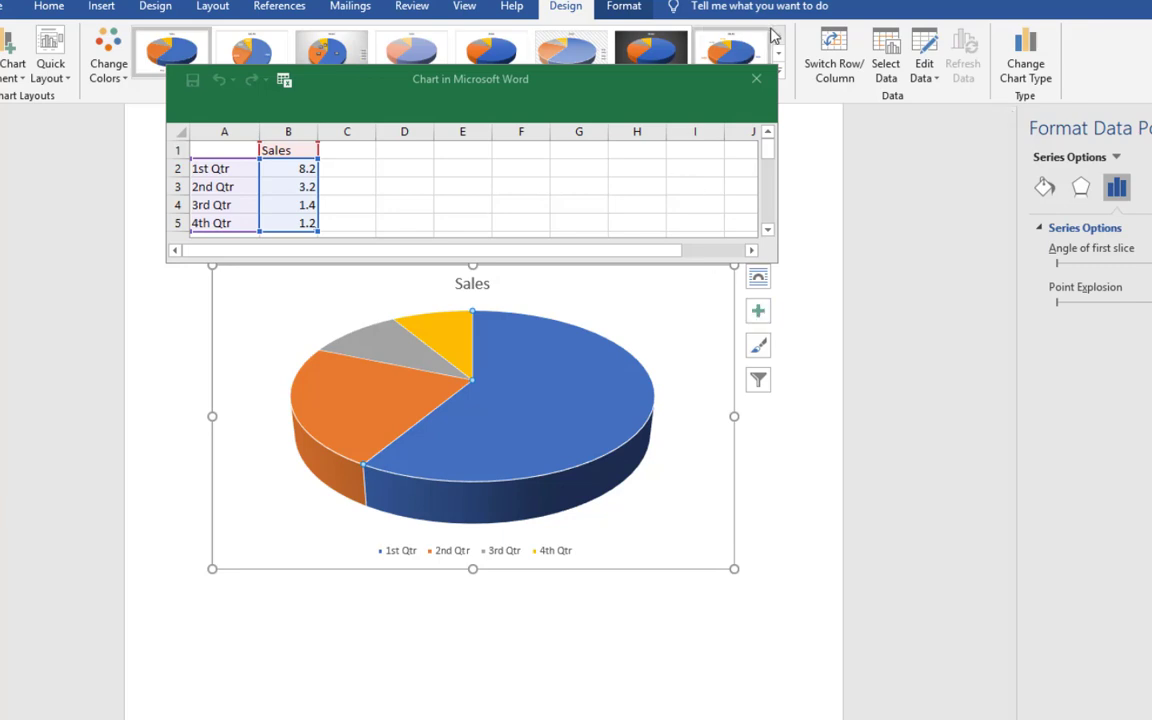
- Close the chart's data sheet and recolor the pie with the monochromatic orange palette
{"action": "left_click", "coordinate": [760, 80]}
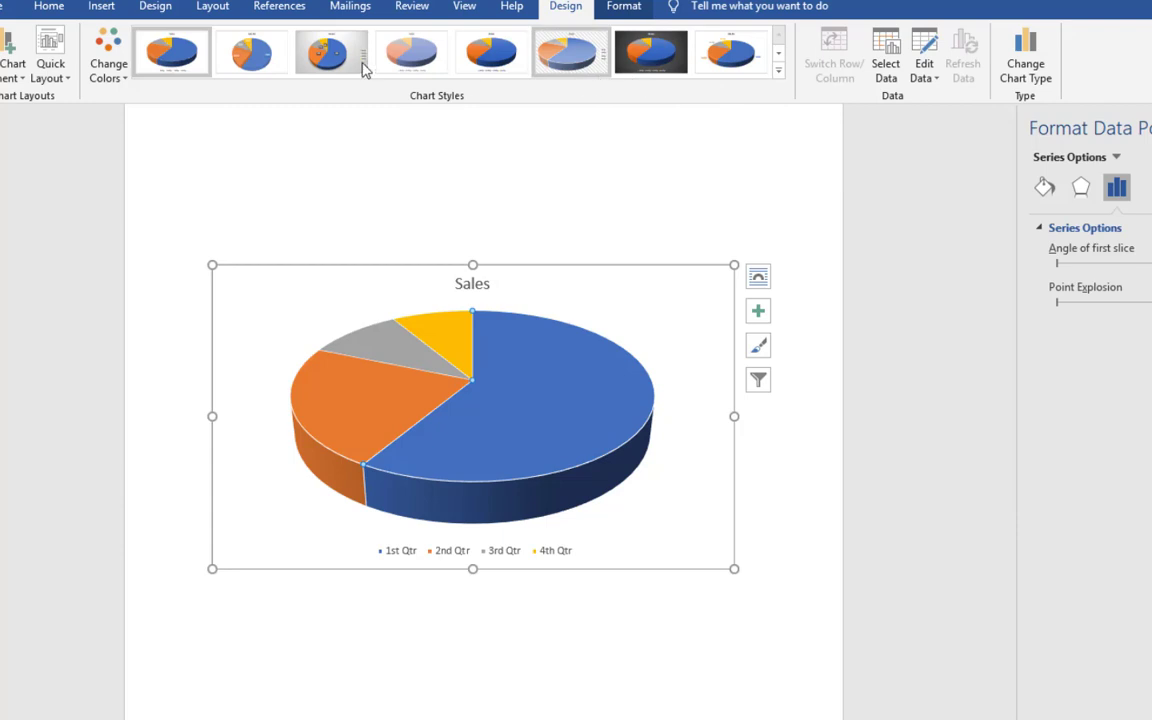
{"action": "left_click", "coordinate": [107, 67]}
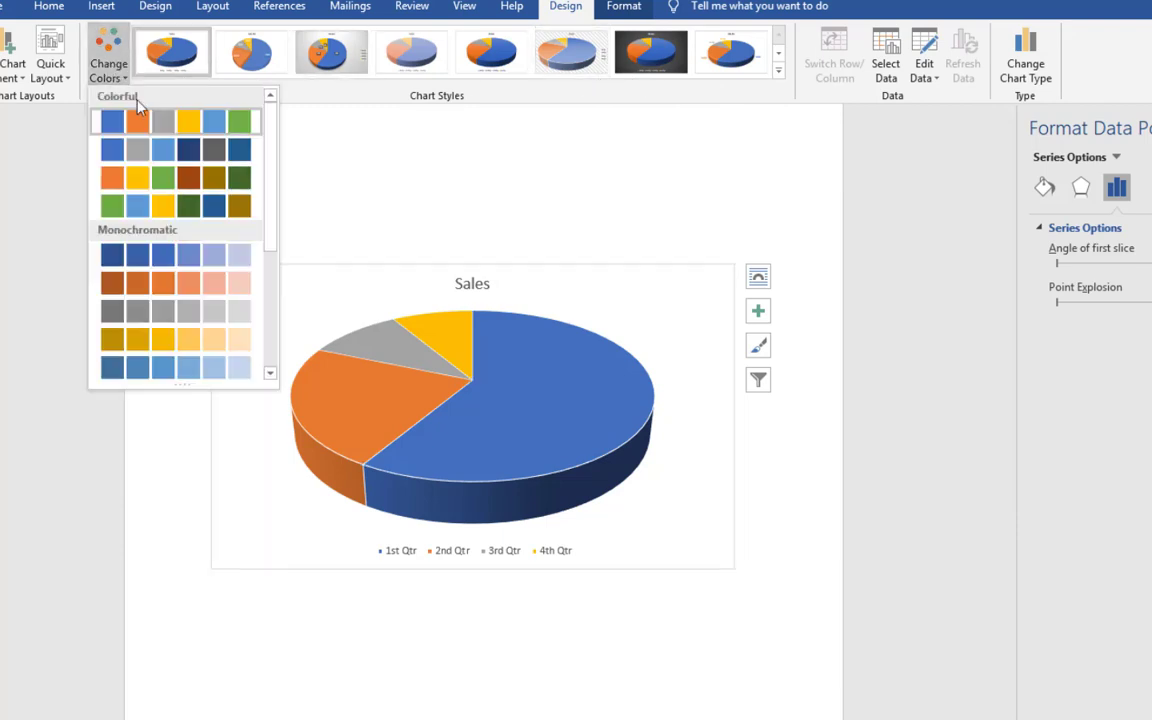
{"action": "key", "text": "Escape"}
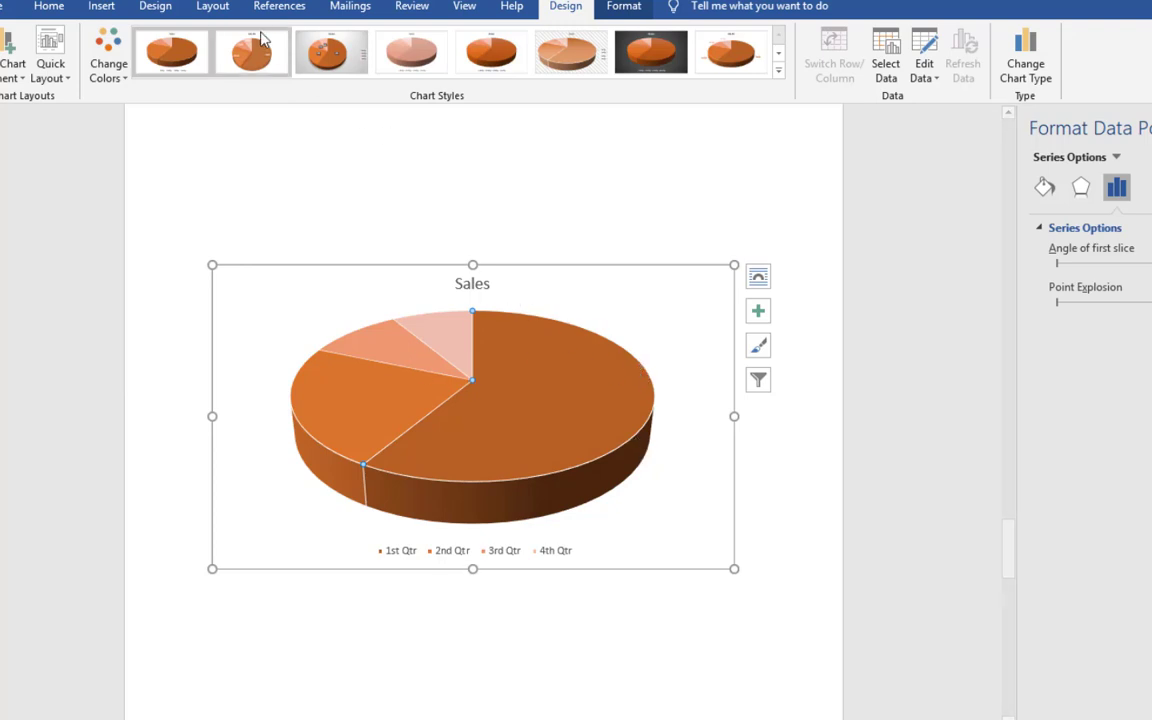
- Change the orange pie chart's type to Line with Markers
{"action": "left_click", "coordinate": [114, 9]}
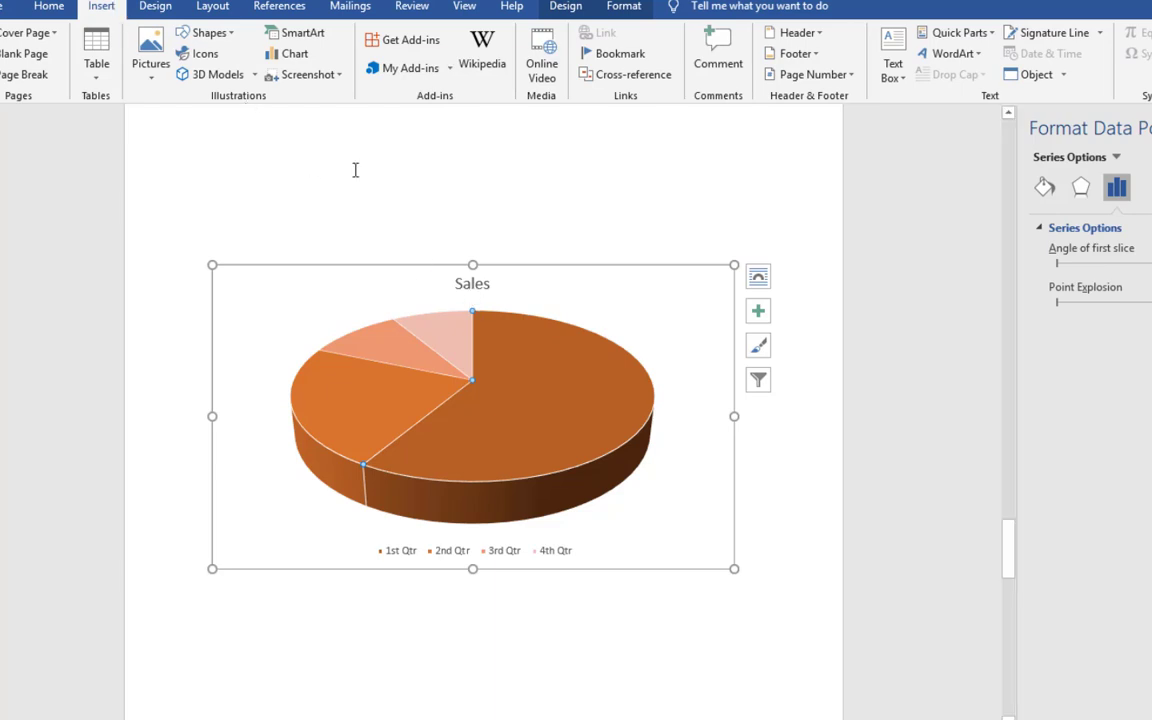
{"action": "left_click", "coordinate": [302, 56]}
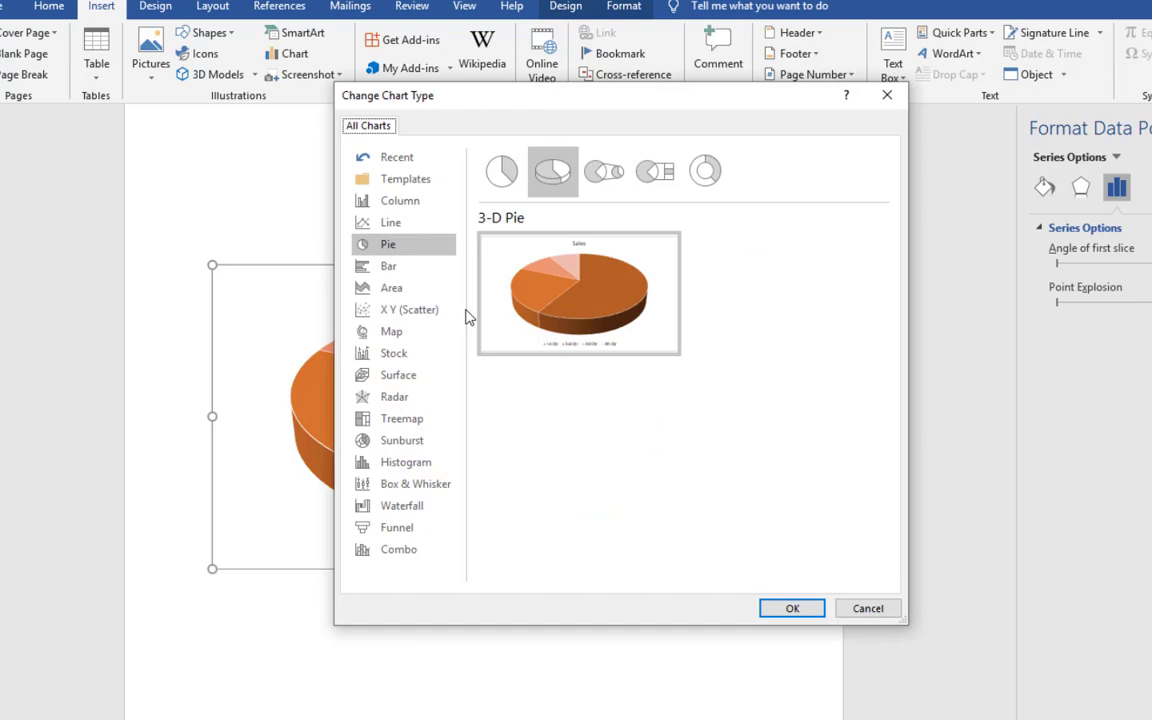
{"action": "left_click", "coordinate": [406, 229]}
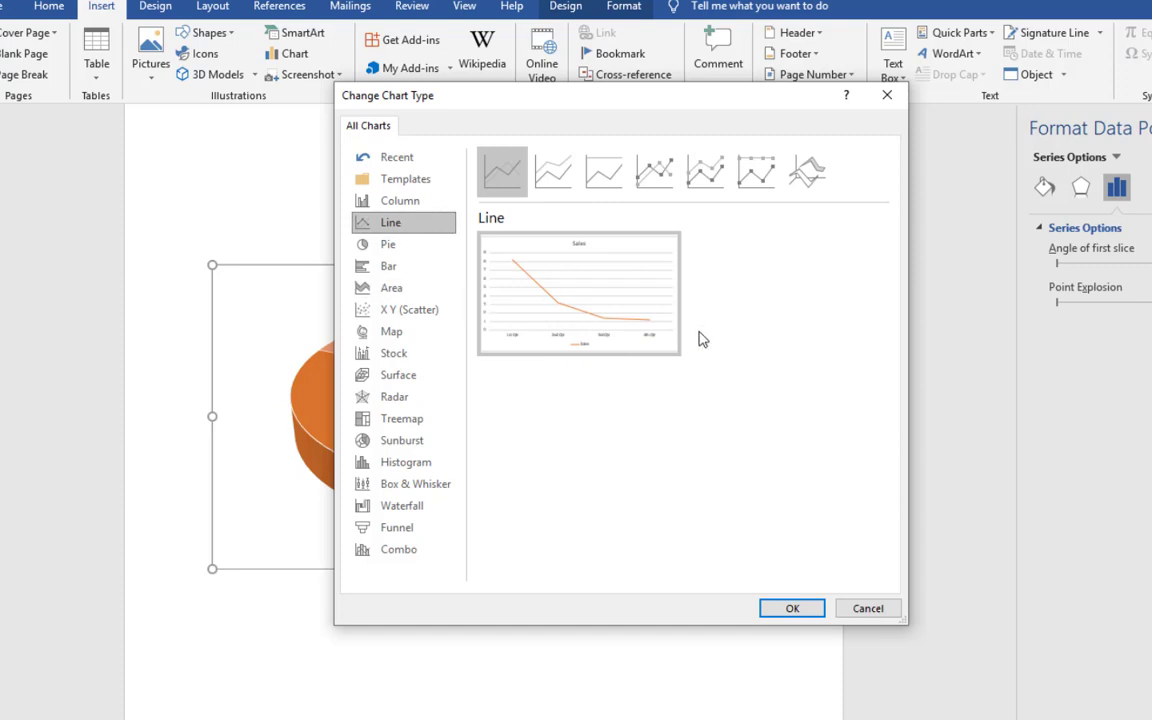
{"action": "left_click", "coordinate": [656, 173]}
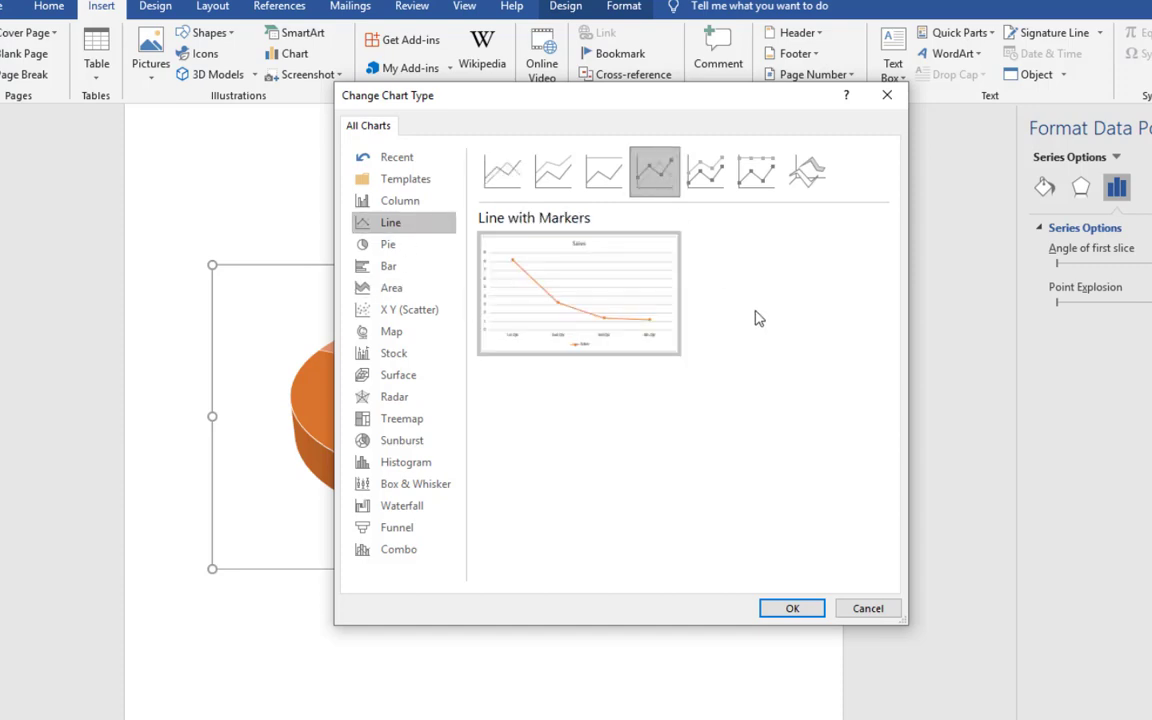
{"action": "left_click", "coordinate": [792, 609]}
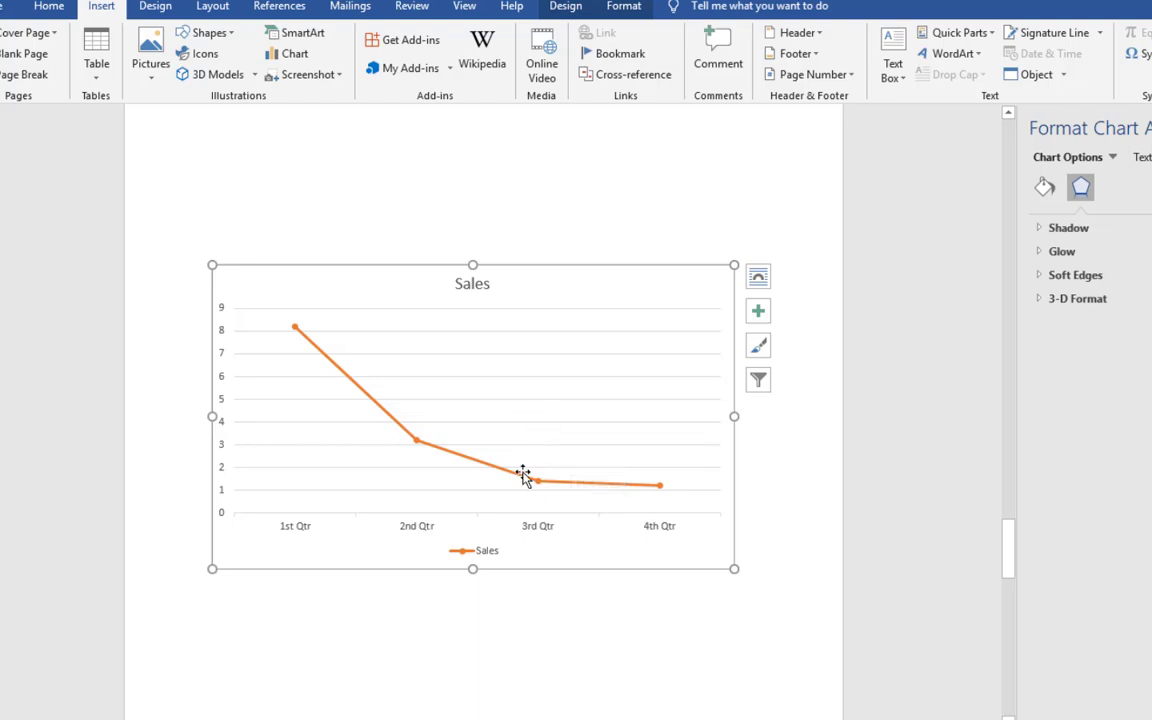
{"action": "mouse_move", "coordinate": [522, 473]}
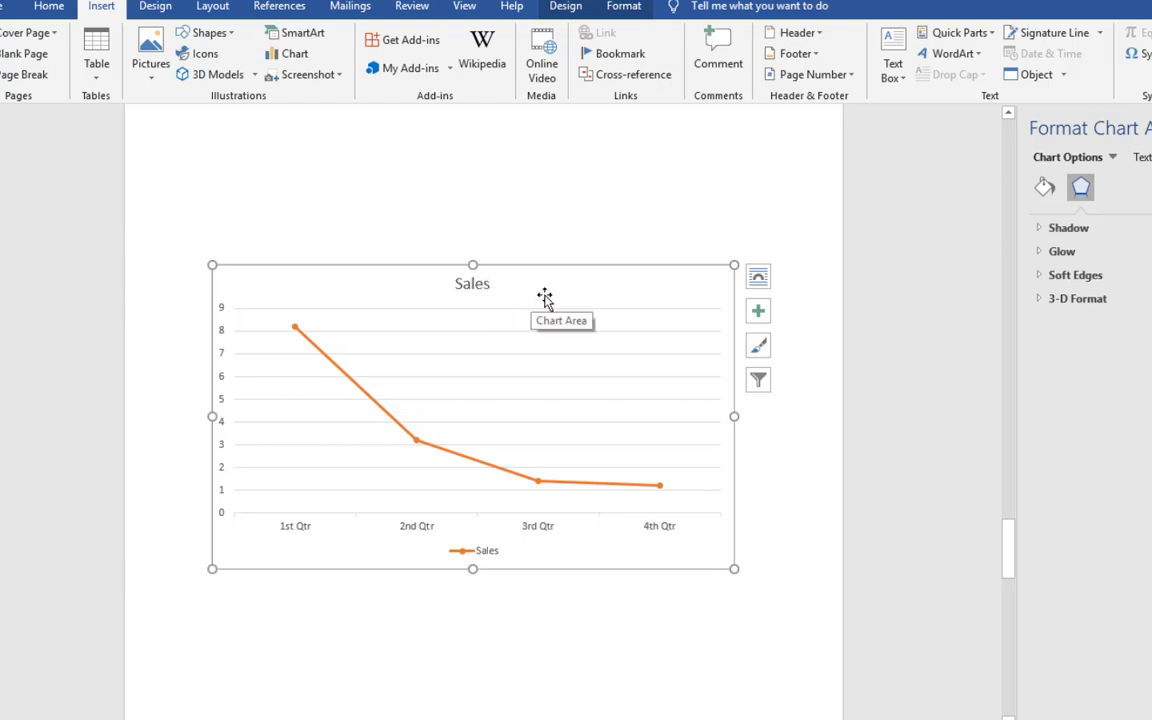
{"action": "left_click", "coordinate": [472, 288]}
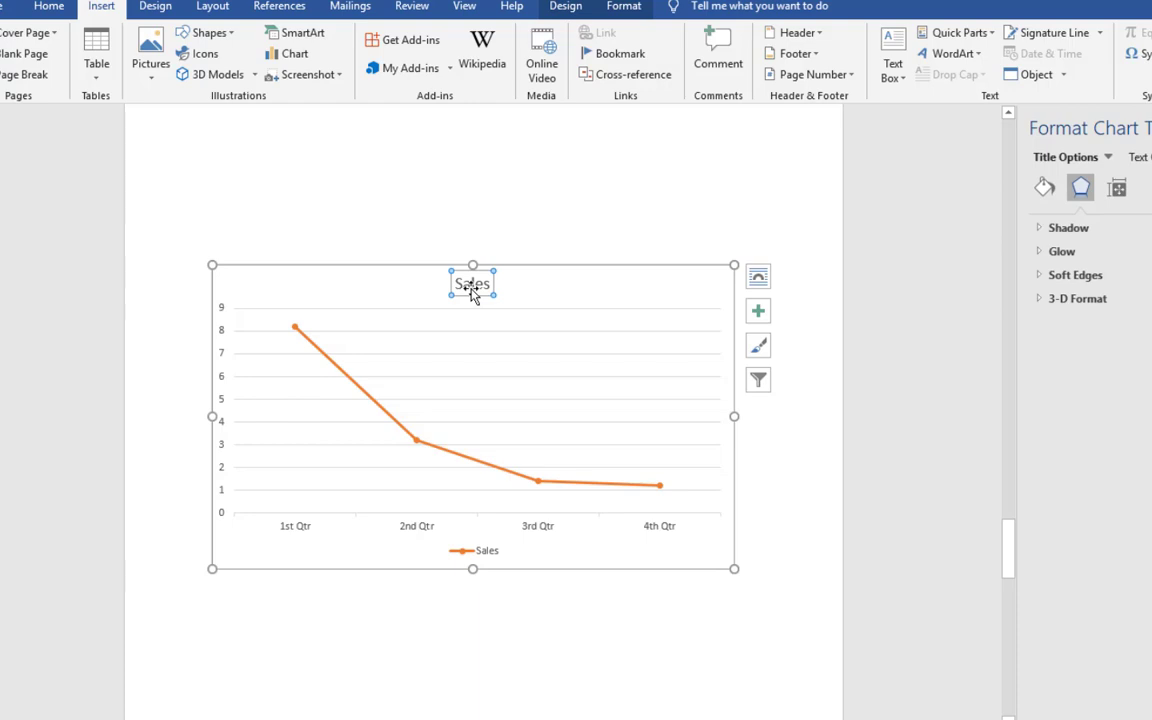
{"action": "left_click", "coordinate": [543, 330]}
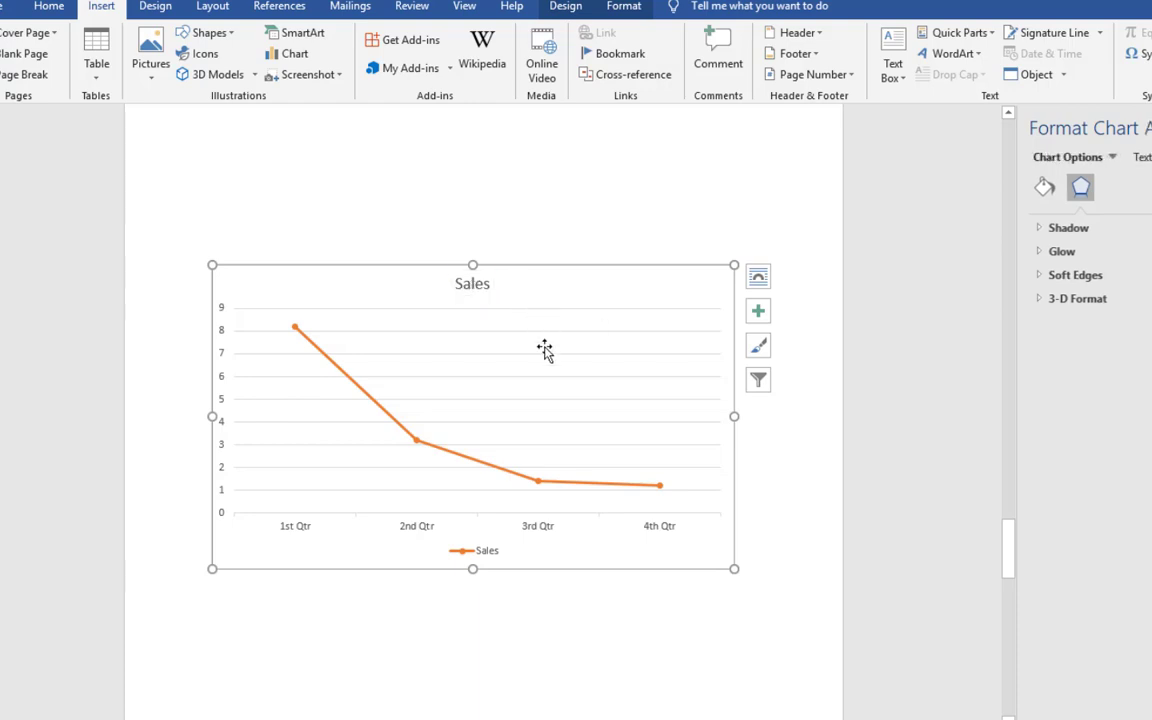
{"action": "left_click", "coordinate": [544, 349]}
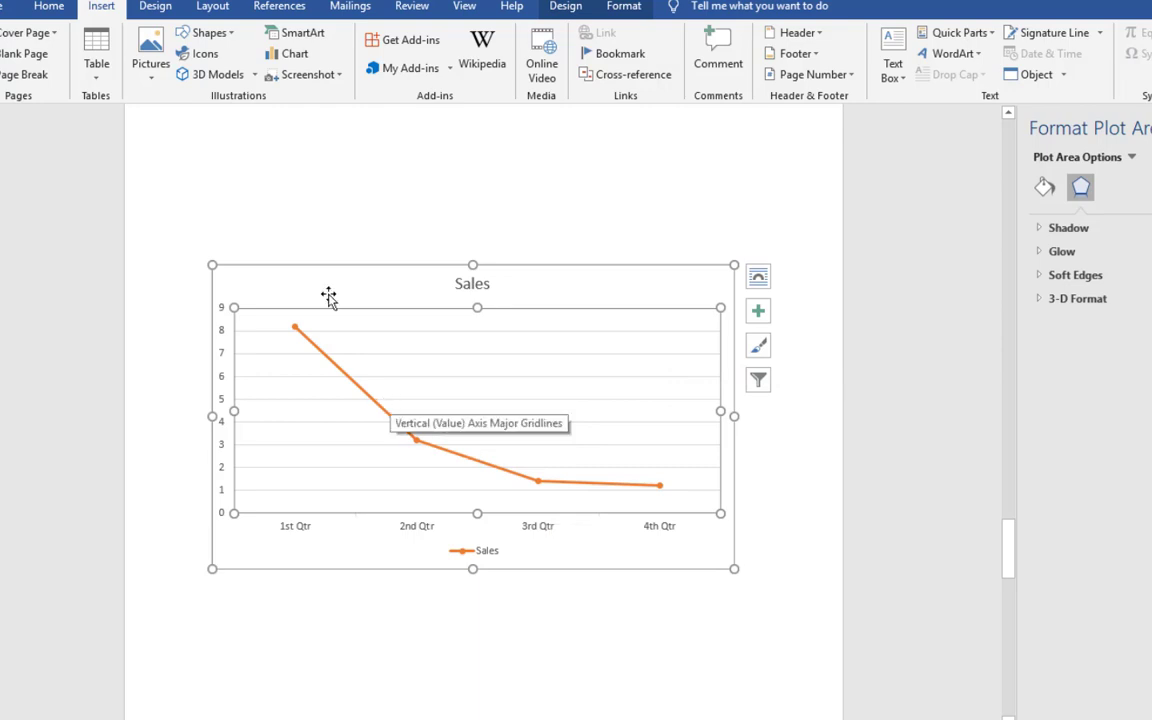
{"action": "left_click", "coordinate": [294, 53]}
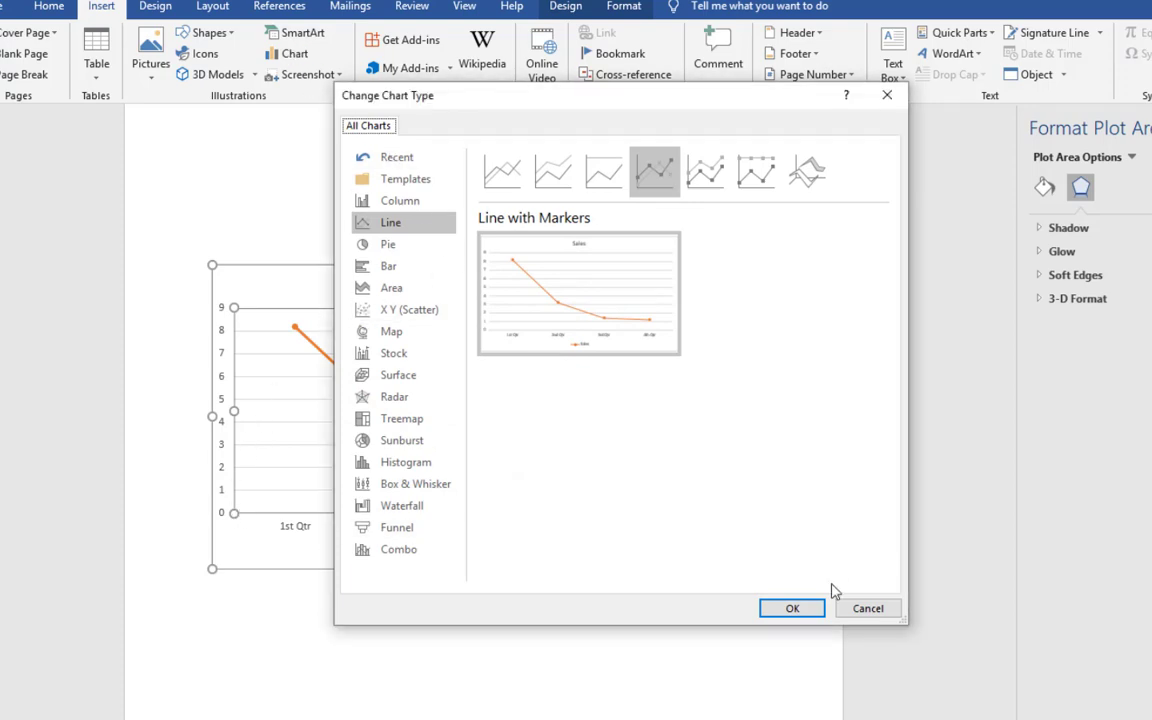
{"action": "left_click", "coordinate": [858, 611]}
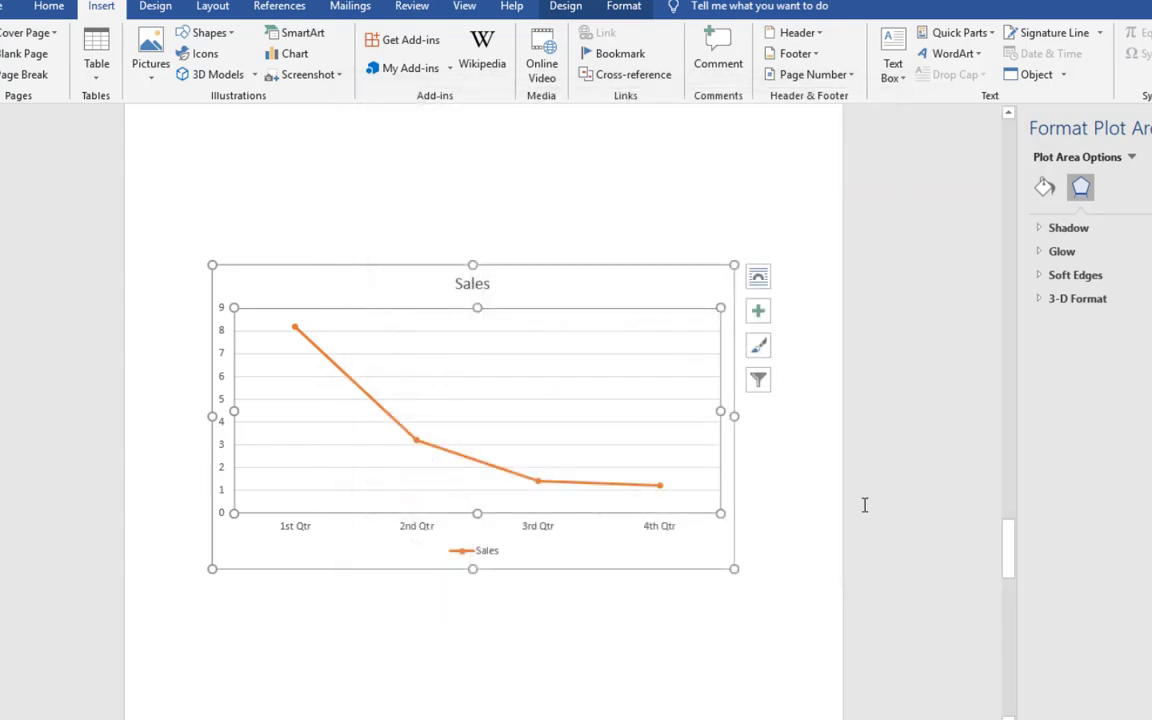
- Insert a 3-D Pie chart on the blank page after page 5 and close its data sheet
{"action": "left_click_drag", "start_coordinate": [1013, 553], "coordinate": [1008, 640]}
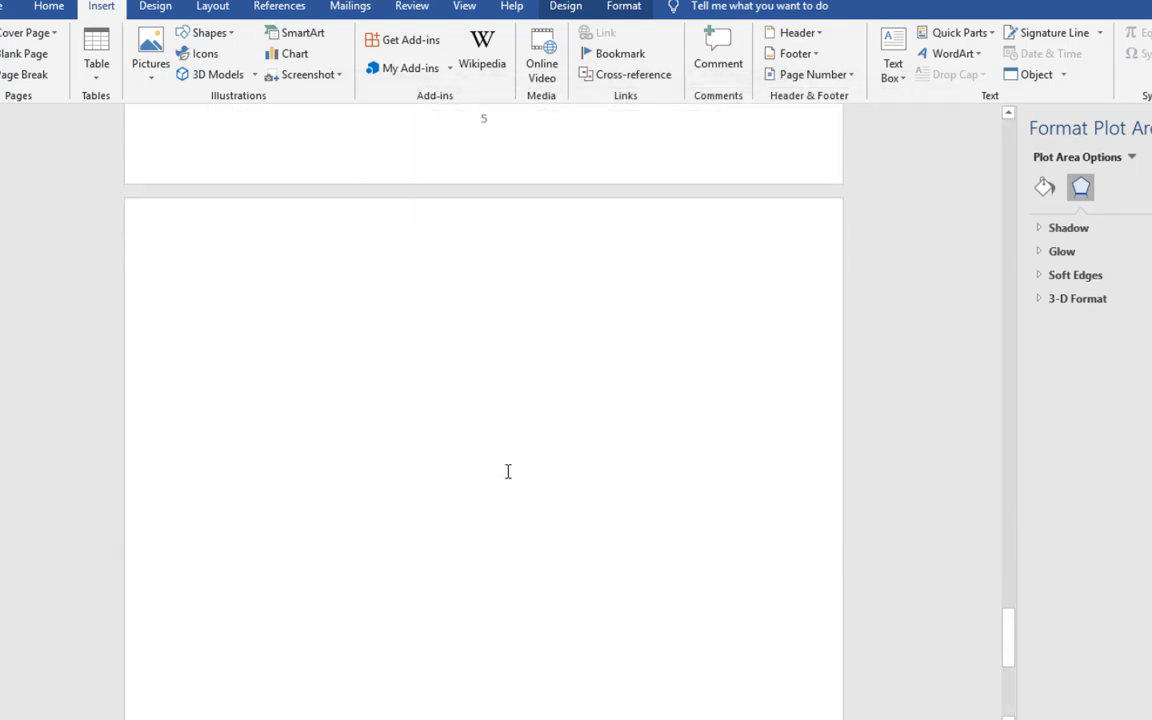
{"action": "left_click", "coordinate": [306, 319]}
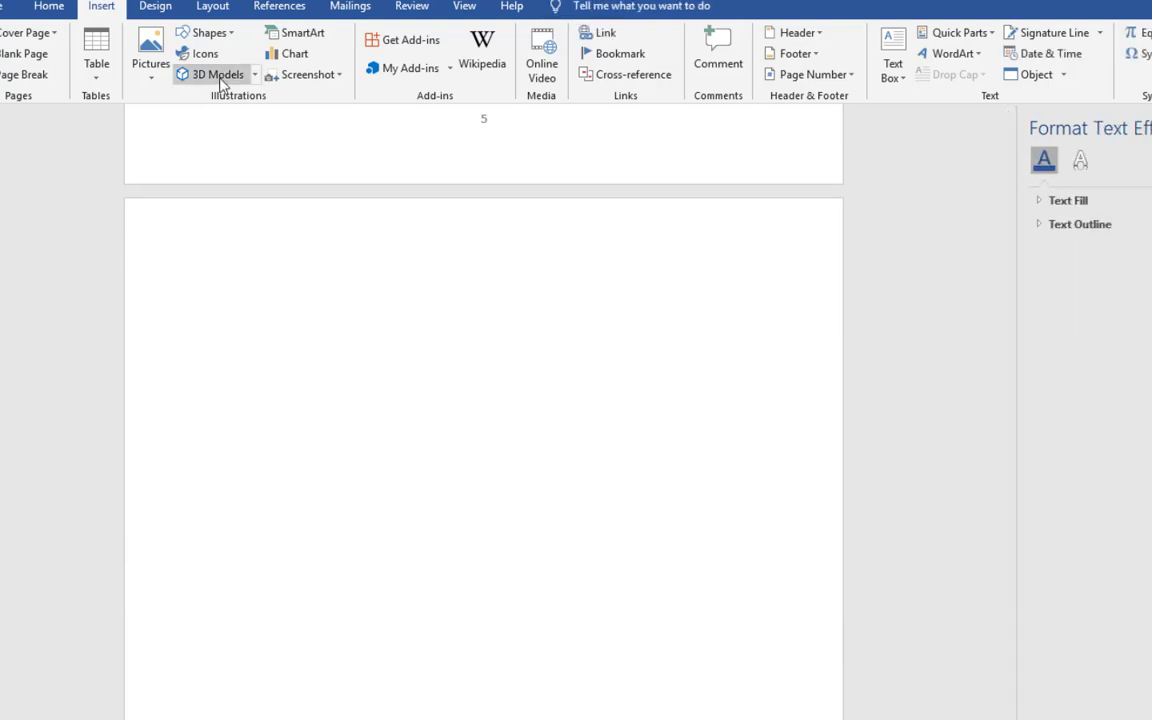
{"action": "left_click", "coordinate": [285, 58]}
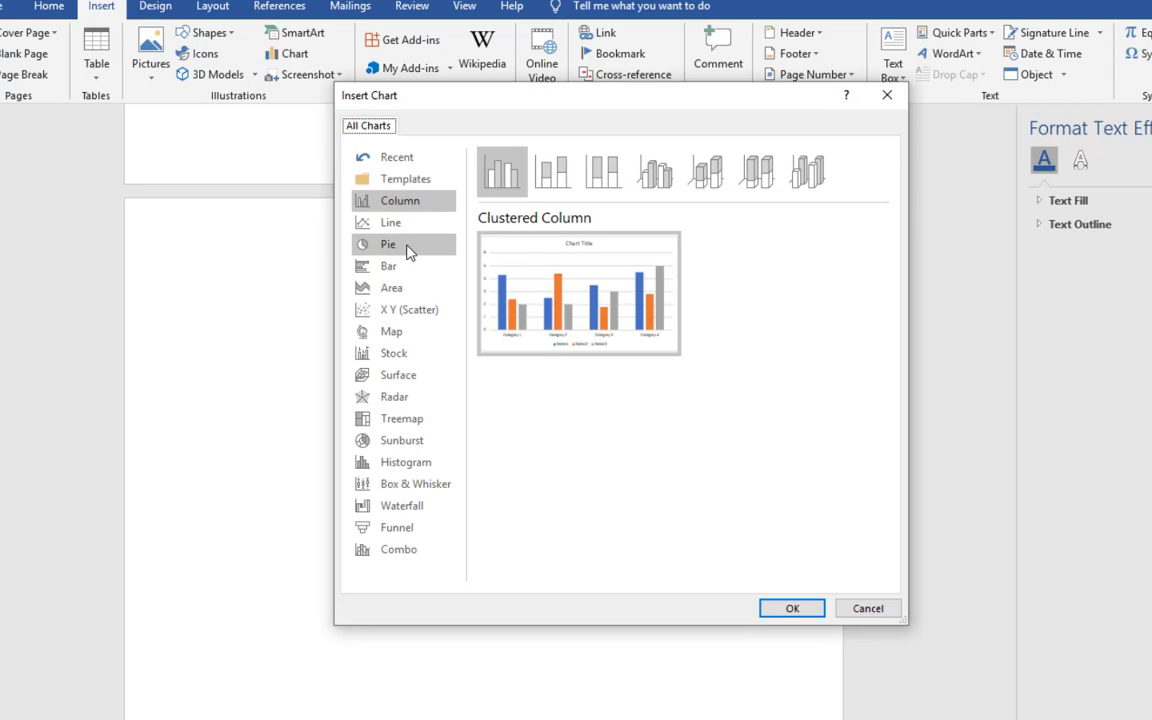
{"action": "left_click", "coordinate": [410, 252]}
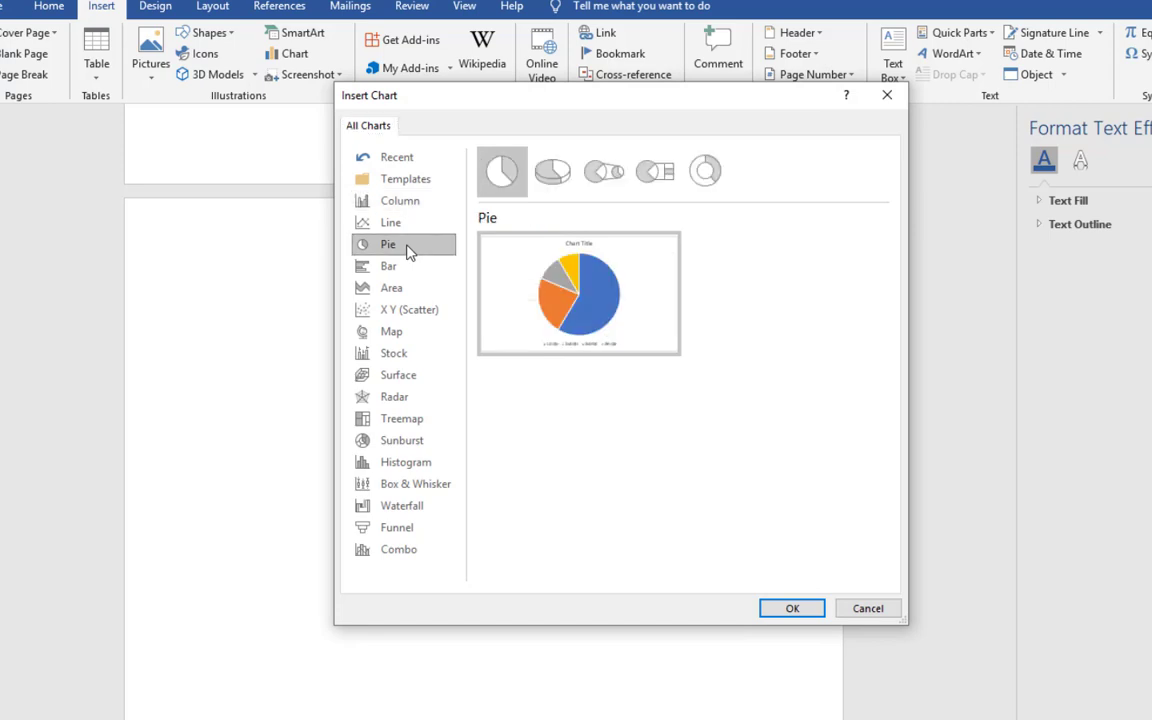
{"action": "left_click", "coordinate": [554, 172]}
{"action": "mouse_move", "coordinate": [655, 350]}
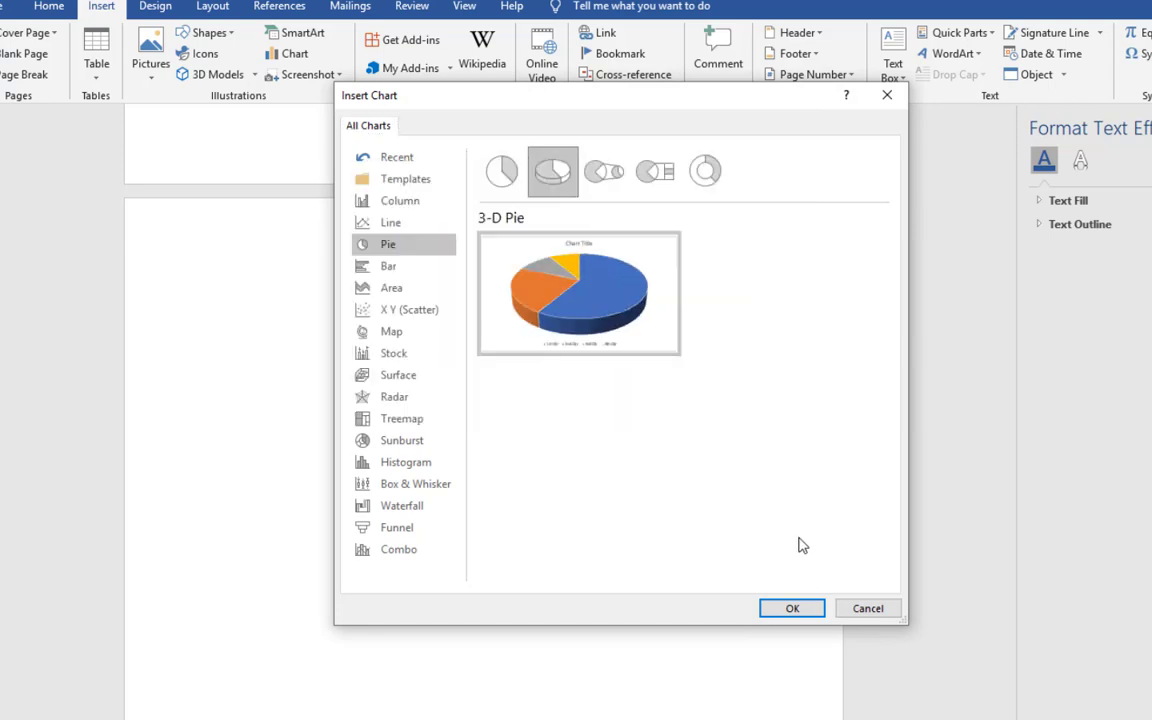
{"action": "left_click", "coordinate": [792, 608]}
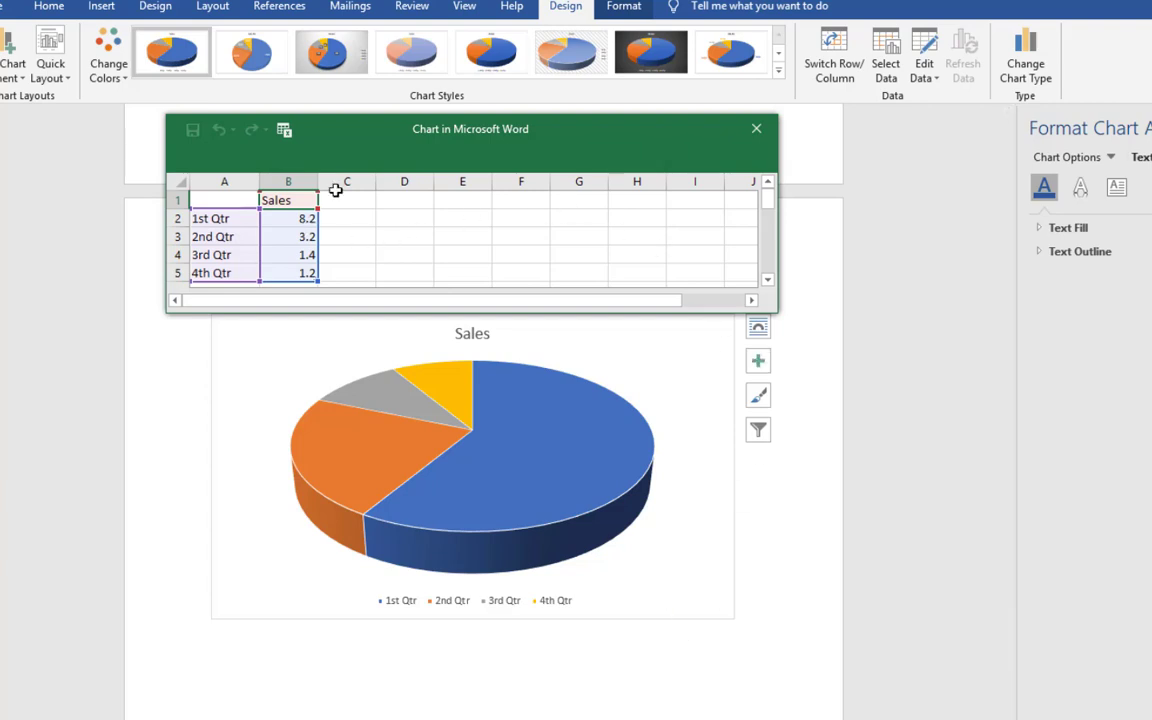
{"action": "left_click", "coordinate": [757, 130]}
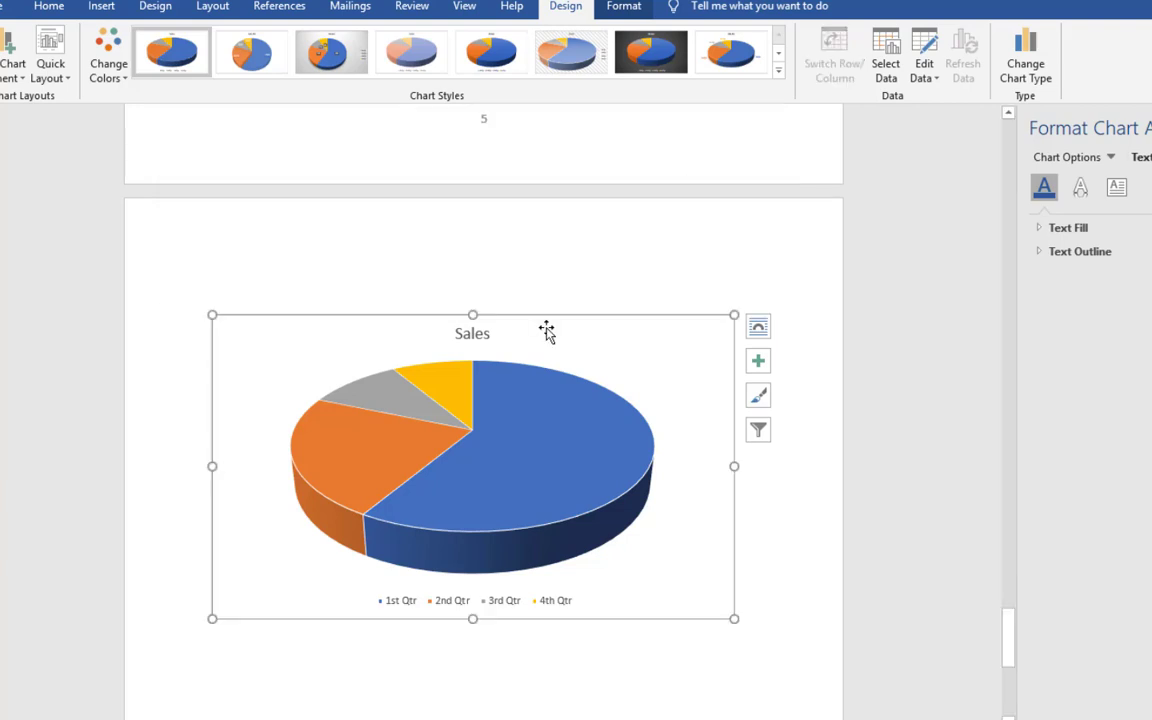
{"action": "left_click", "coordinate": [478, 334]}
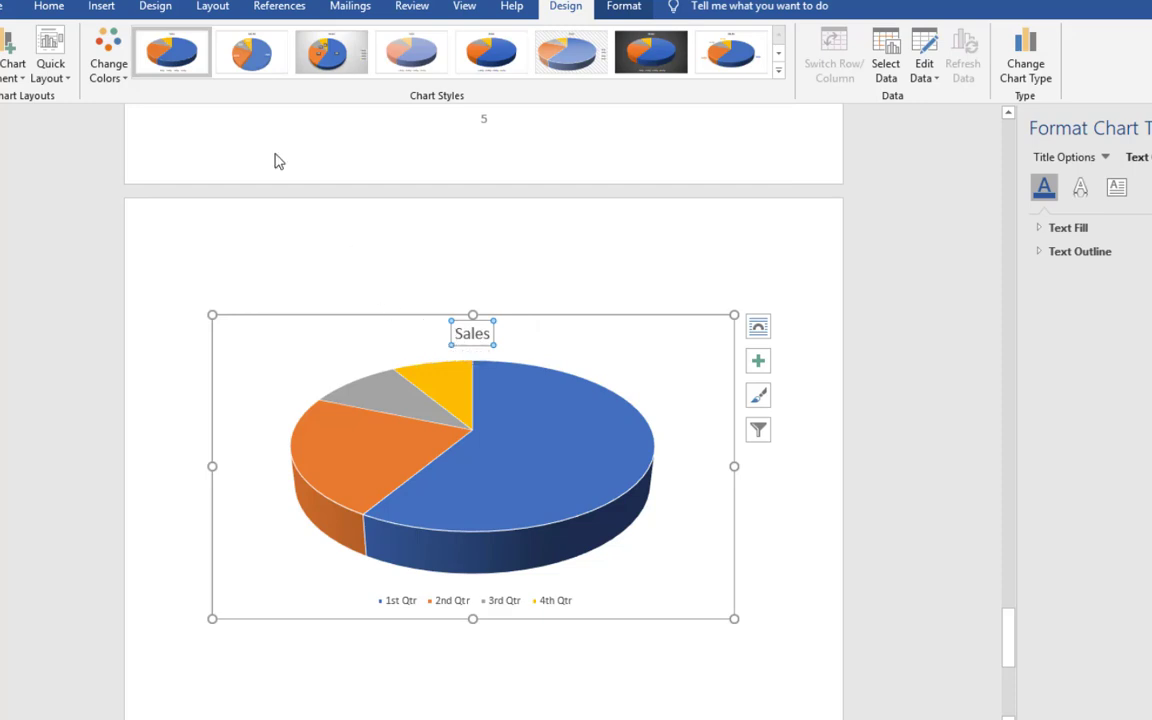
{"action": "left_click", "coordinate": [101, 8]}
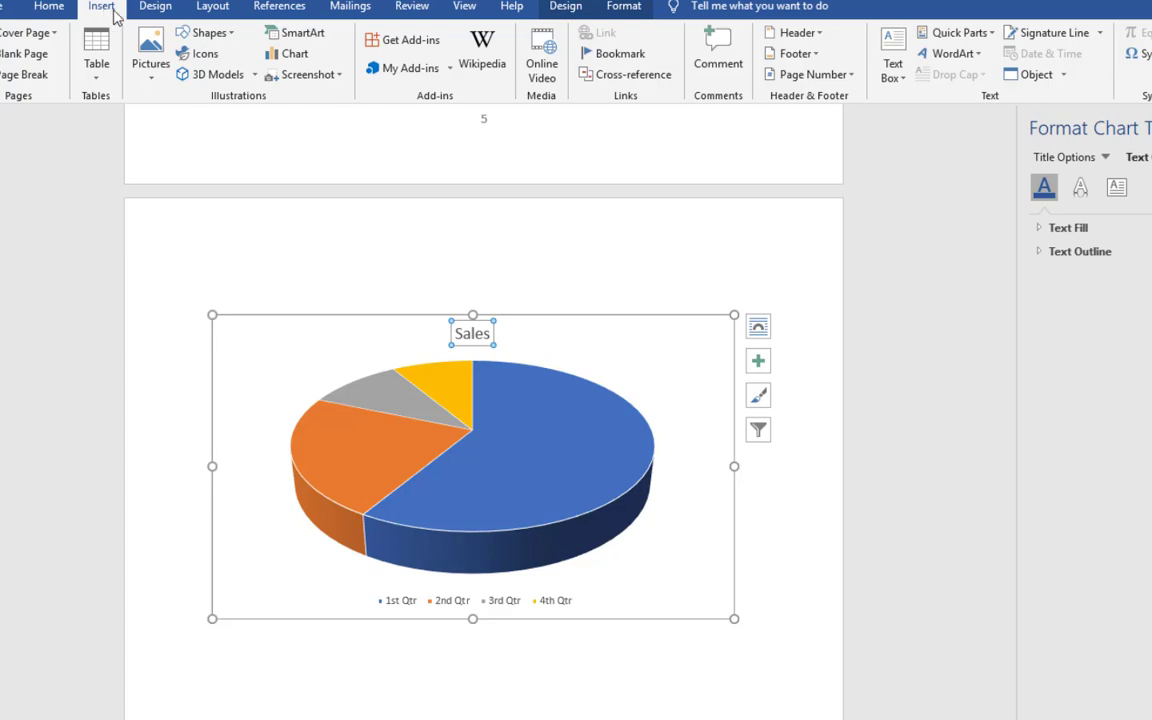
{"action": "left_click", "coordinate": [294, 56]}
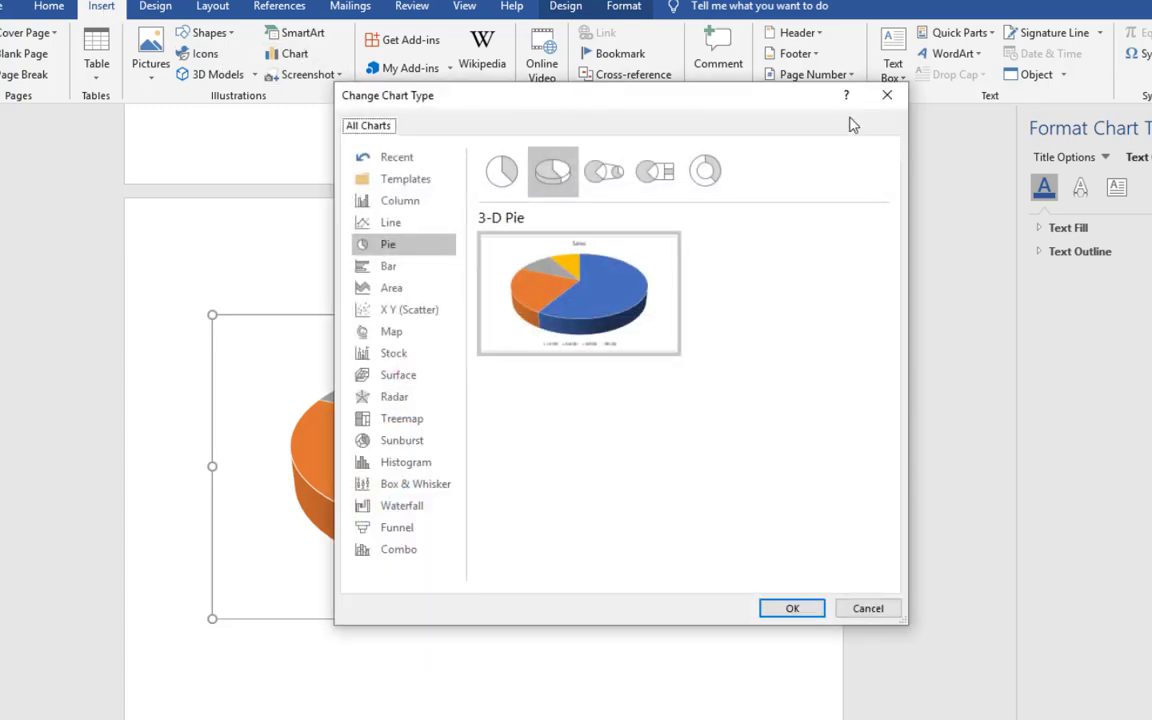
{"action": "left_click", "coordinate": [886, 97]}
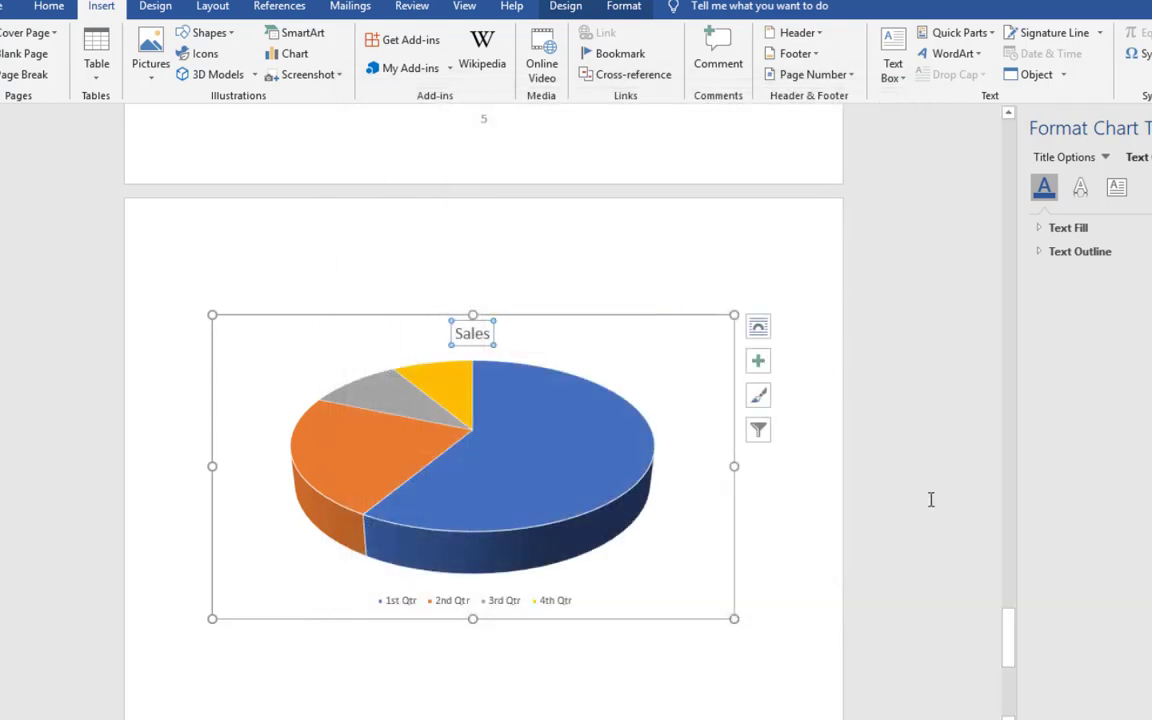
- Add empty paragraphs below the 3-D pie chart until the text cursor reaches a new page after page 6
{"action": "left_click_drag", "start_coordinate": [1009, 635], "coordinate": [1010, 712]}
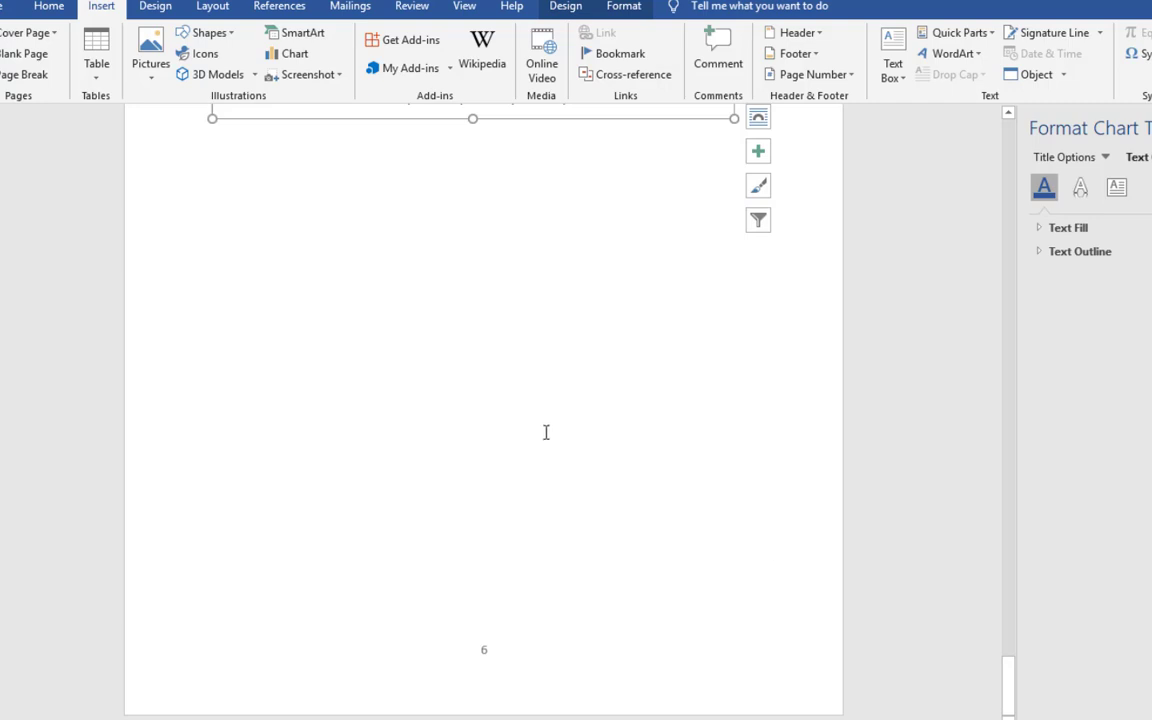
{"action": "left_click", "coordinate": [428, 311]}
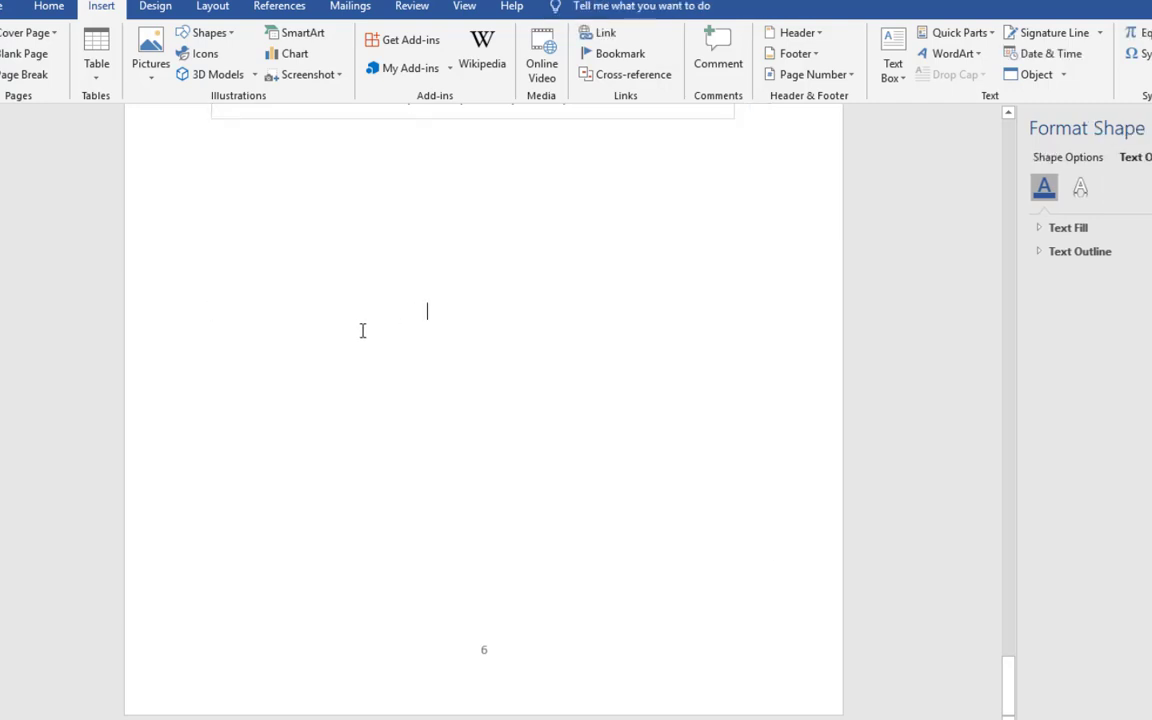
{"action": "key", "text": "BackSpace"}
{"action": "key", "text": "Return"}
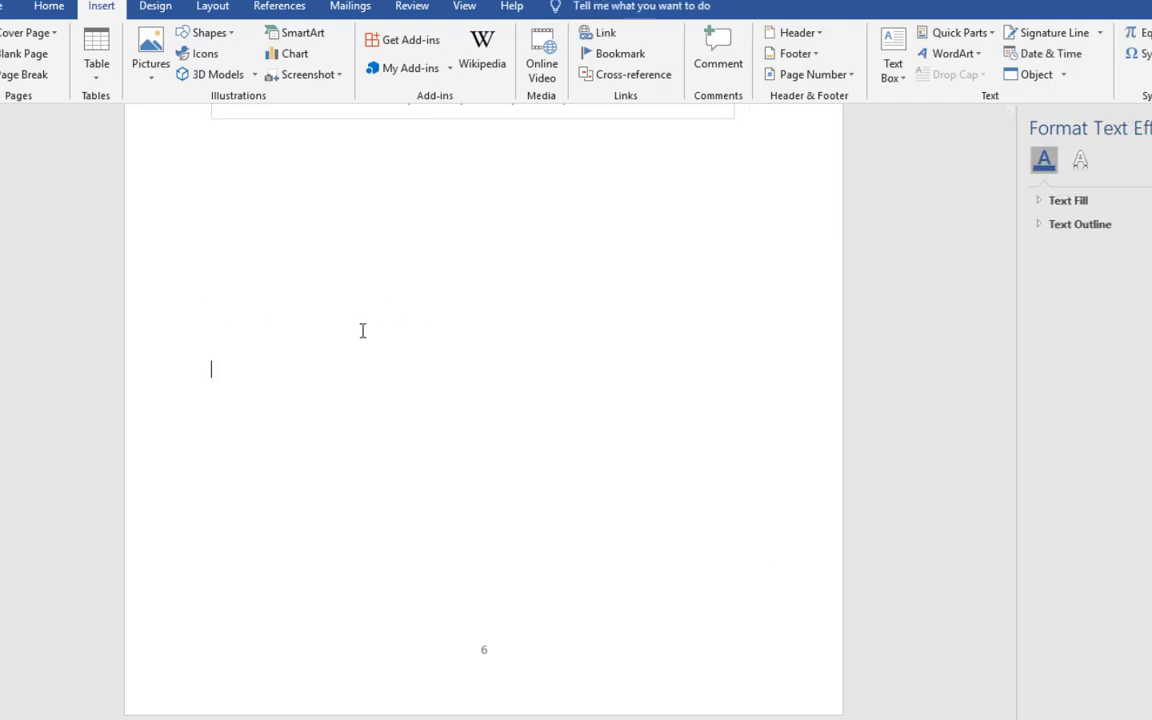
{"action": "key", "text": "Return"}
{"action": "key", "text": "Return"}
{"action": "key", "text": "Return"}
{"action": "key", "text": "Return"}
{"action": "key", "text": "Return"}
{"action": "key", "text": "Return"}
{"action": "key", "text": "Return"}
{"action": "key", "text": "Return"}
{"action": "key", "text": "Return"}
{"action": "key", "text": "Return"}
{"action": "key", "text": "Return"}
{"action": "key", "text": "Return"}
{"action": "key", "text": "Return"}
{"action": "key", "text": "Return"}
{"action": "key", "text": "Return"}
{"action": "key", "text": "Return"}
{"action": "key", "text": "Return"}
{"action": "key", "text": "Return"}
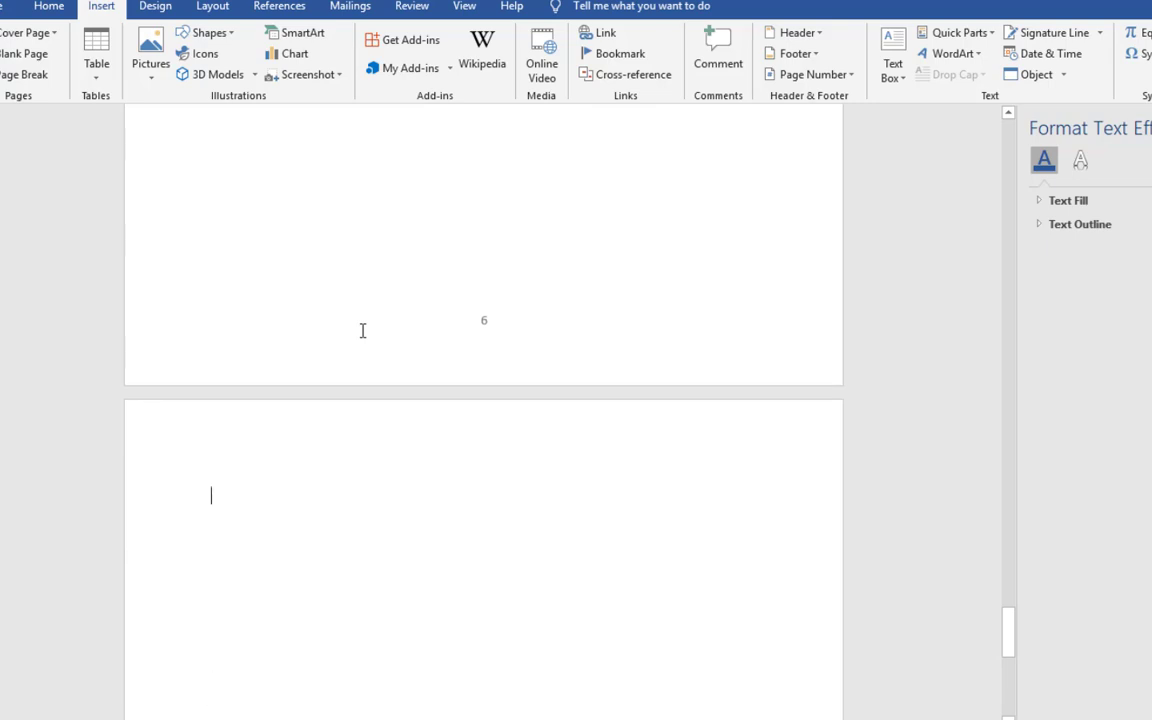
- Generate sample paragraphs on the new page with the =RAND() function
{"action": "type", "text": "="}
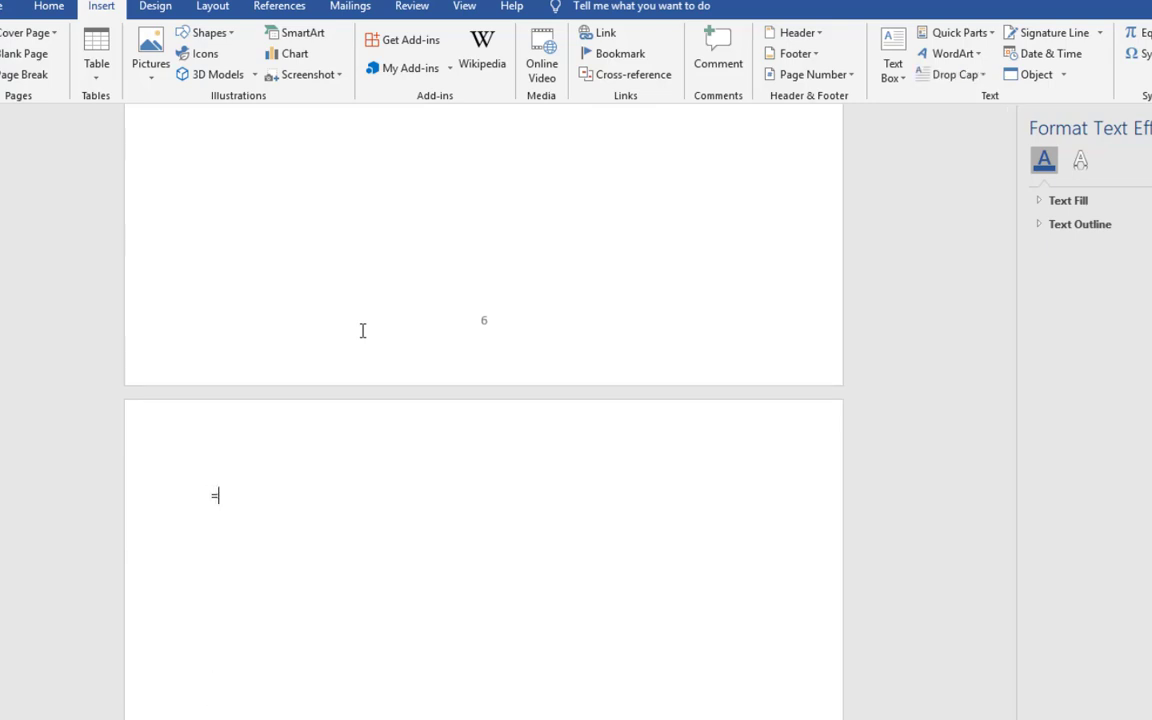
{"action": "type", "text": "RAND()"}
{"action": "key", "text": "Return"}
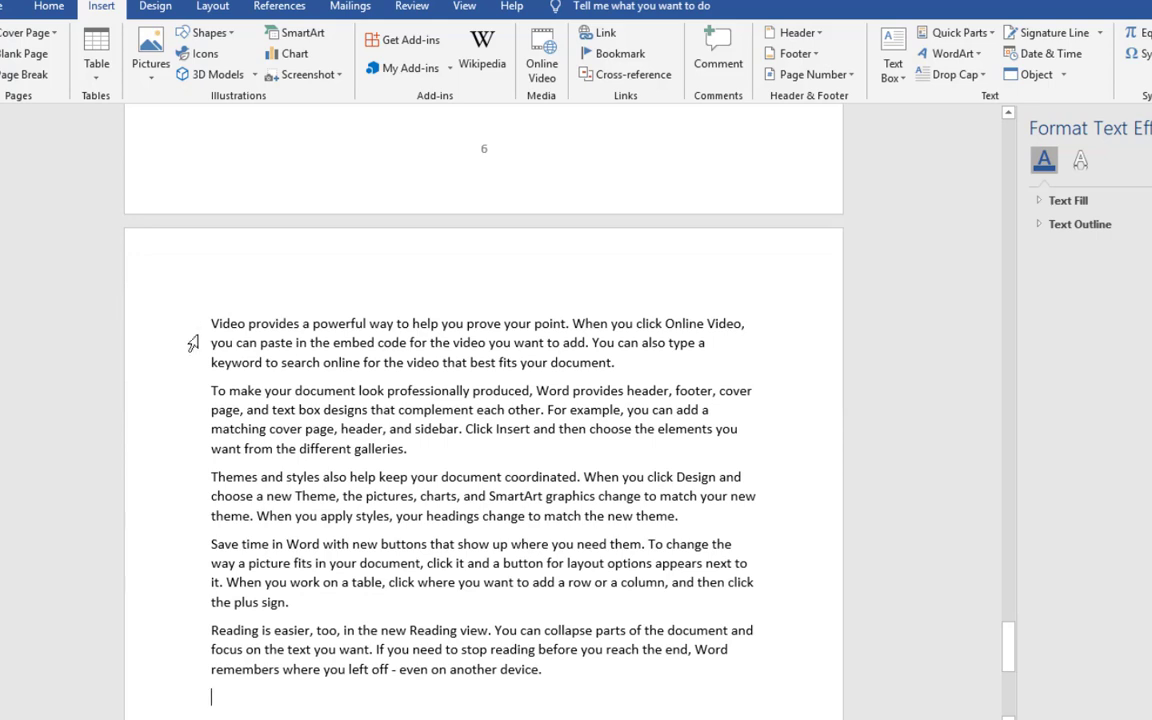
- Enlarge the font of all the generated sample paragraphs to 16 pt
{"action": "left_click_drag", "start_coordinate": [211, 323], "coordinate": [618, 678]}
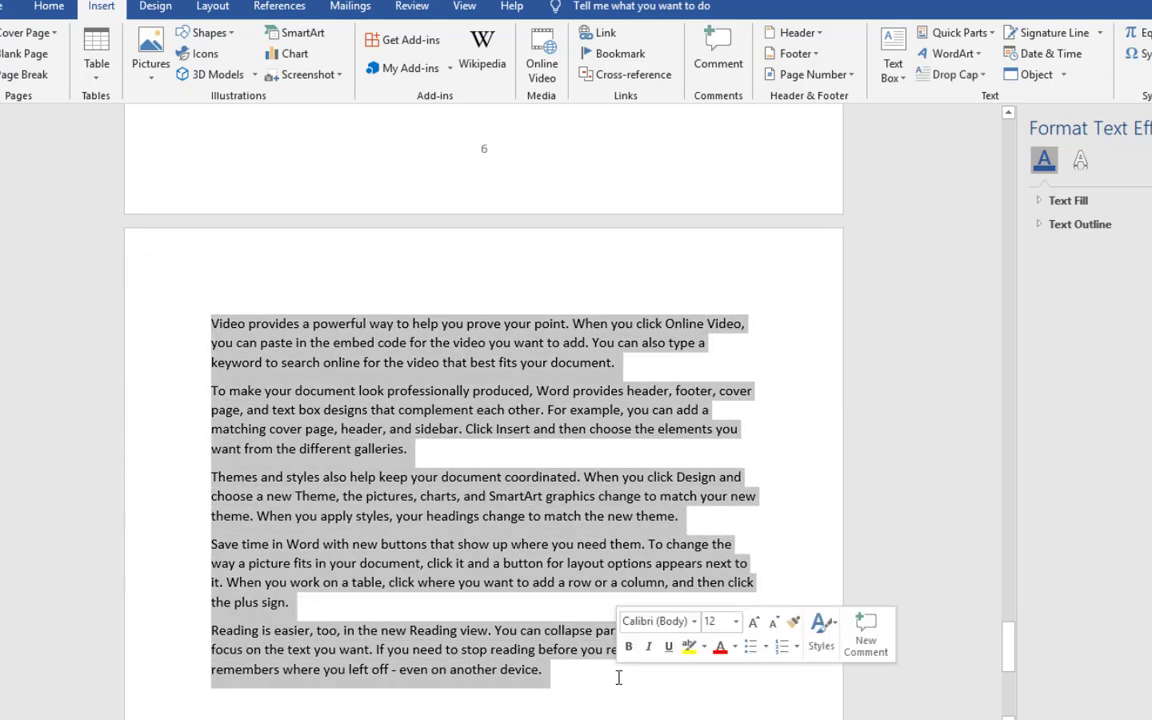
{"action": "left_click", "coordinate": [753, 628]}
{"action": "left_click", "coordinate": [753, 628]}
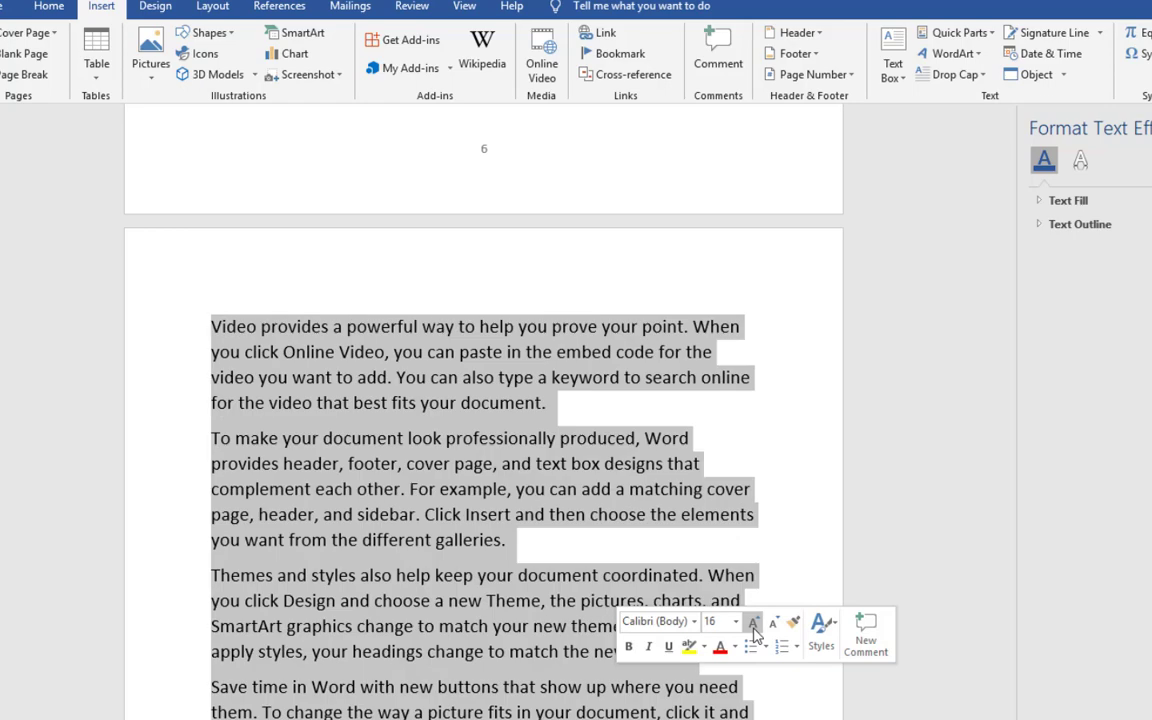
{"action": "left_click", "coordinate": [543, 537]}
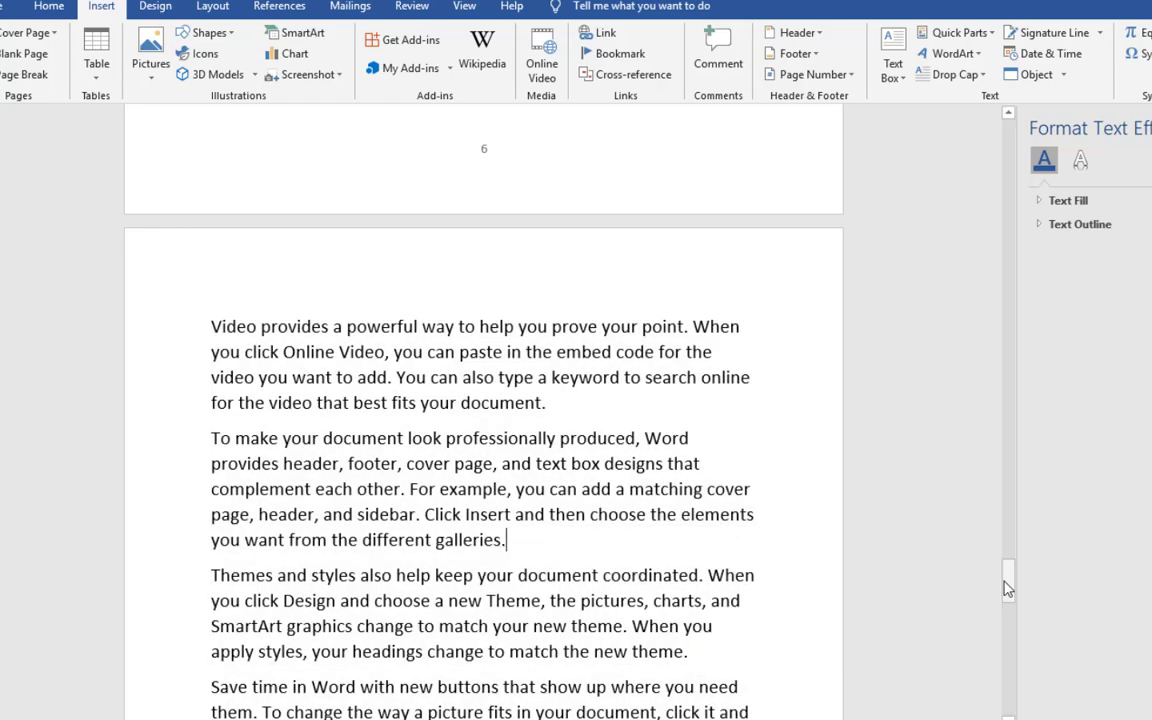
- Apply a Dropped drop cap to the letter V that opens the first sample paragraph
{"action": "left_click_drag", "start_coordinate": [1008, 589], "coordinate": [1008, 596]}
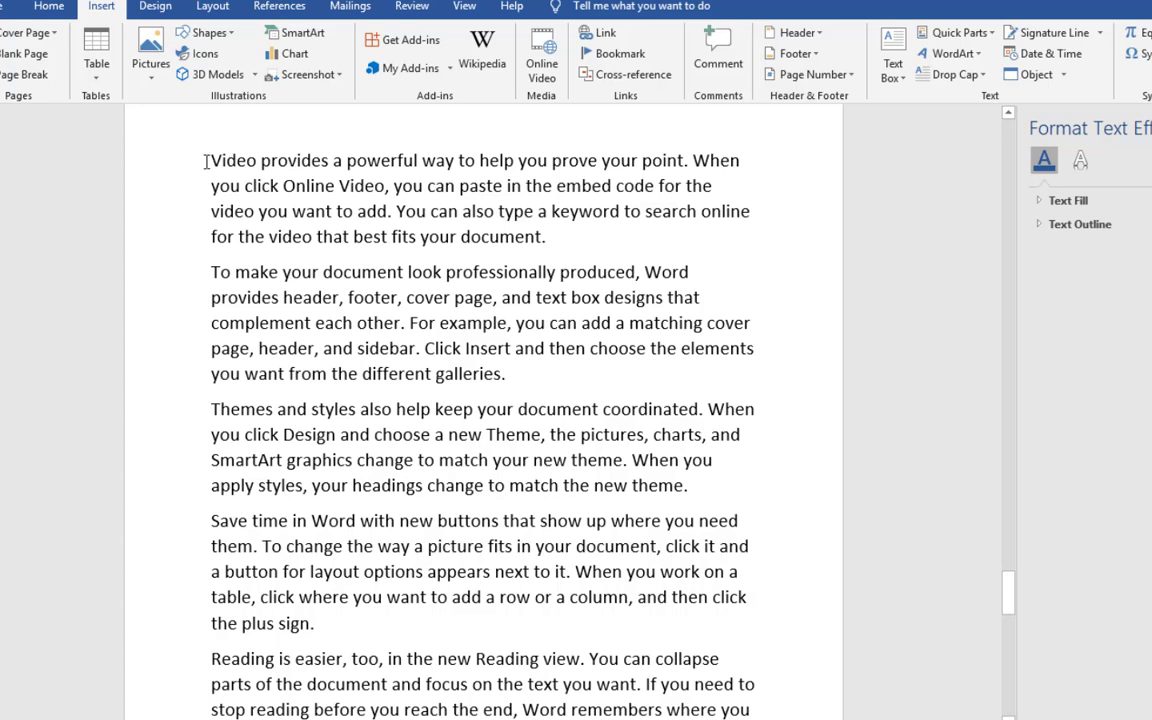
{"action": "left_click_drag", "start_coordinate": [206, 161], "coordinate": [224, 160]}
{"action": "left_click_drag", "start_coordinate": [212, 159], "coordinate": [260, 158]}
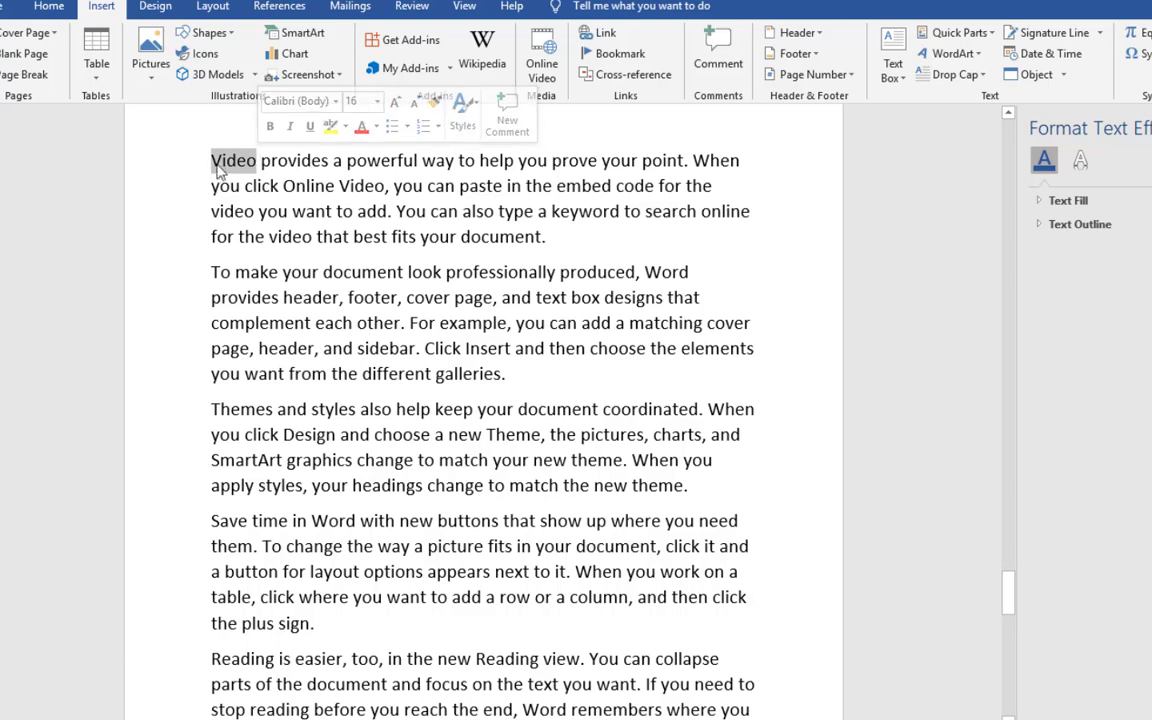
{"action": "left_click", "coordinate": [211, 160]}
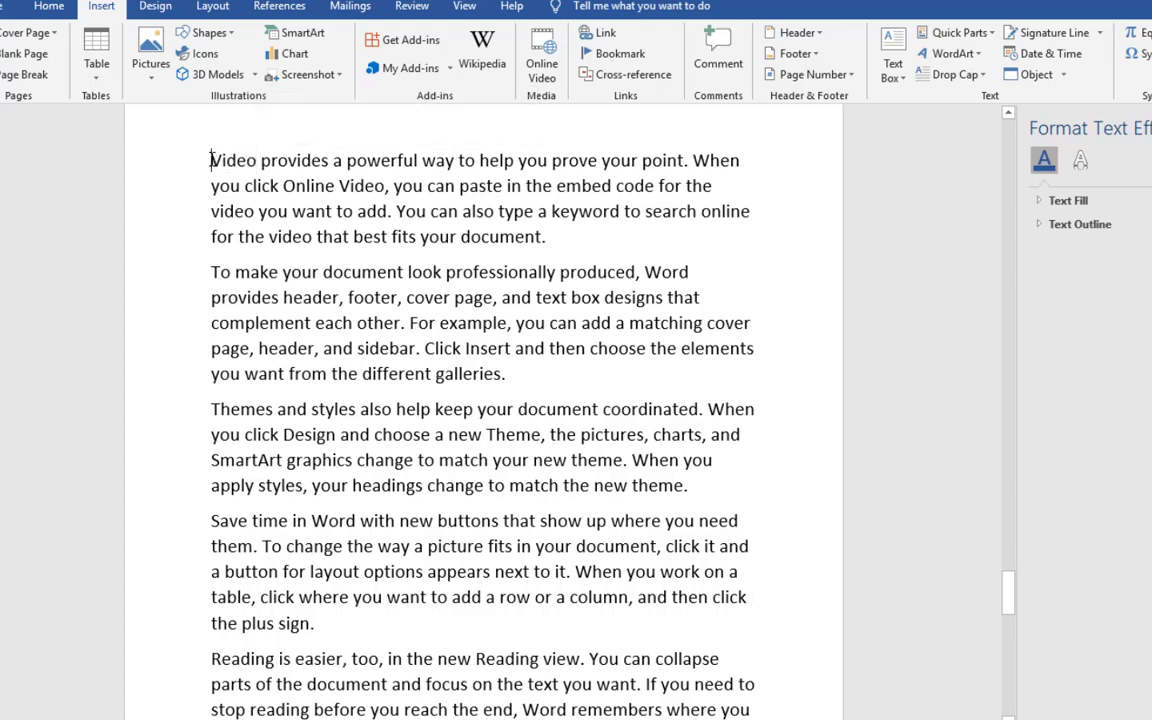
{"action": "left_click_drag", "start_coordinate": [211, 160], "coordinate": [221, 159]}
{"action": "left_click", "coordinate": [978, 84]}
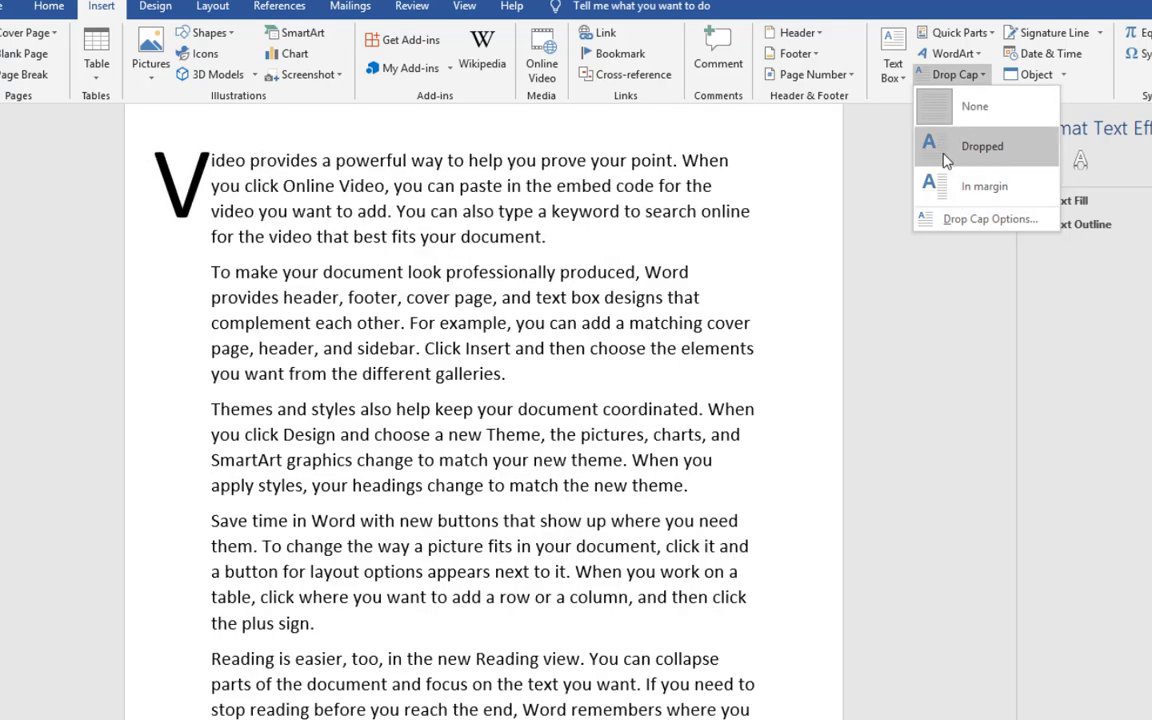
{"action": "left_click", "coordinate": [946, 161]}
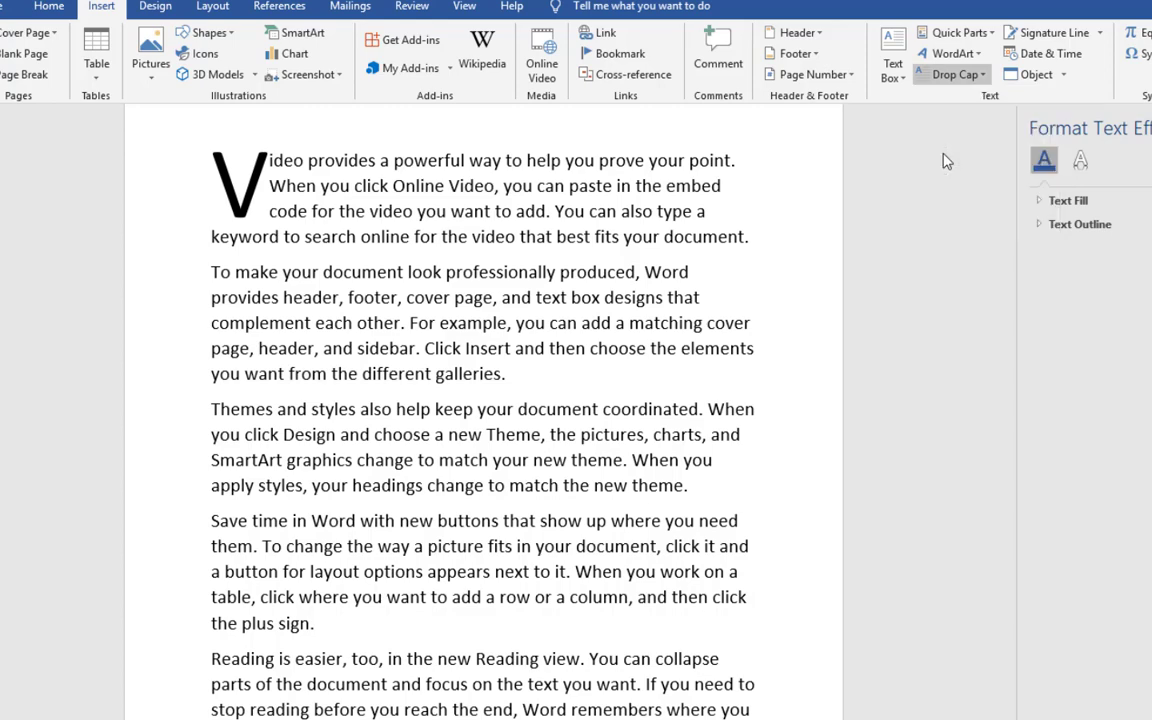
{"action": "left_click", "coordinate": [496, 204]}
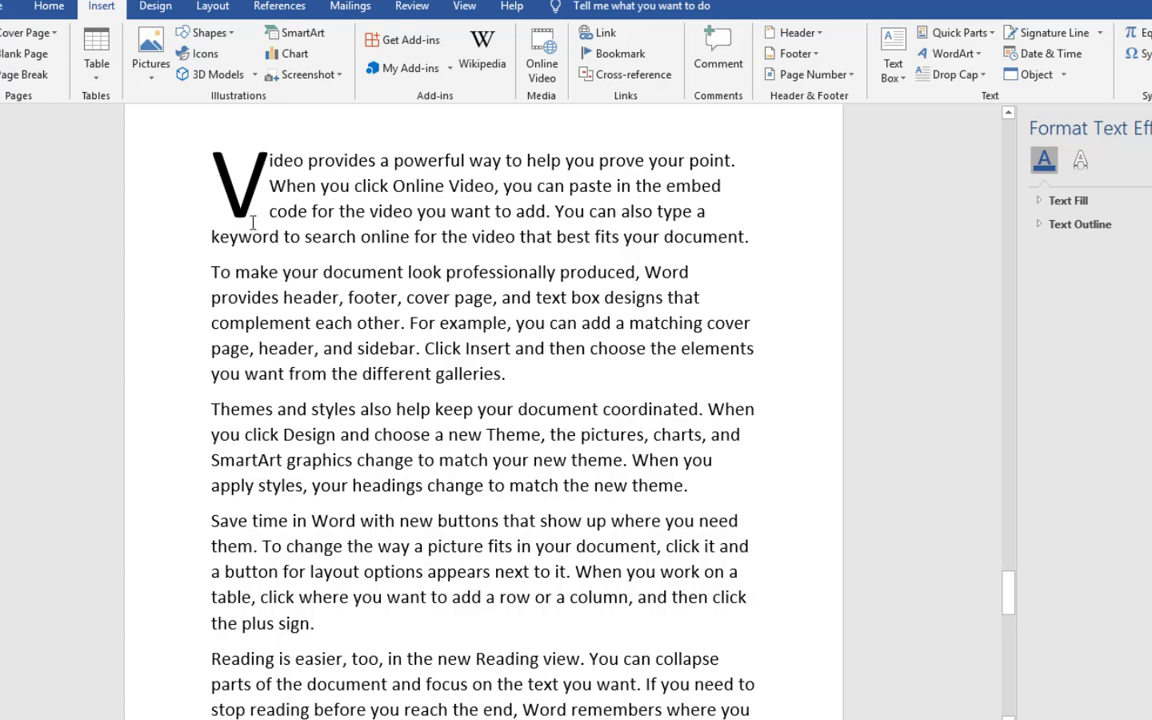
{"action": "left_click", "coordinate": [280, 238]}
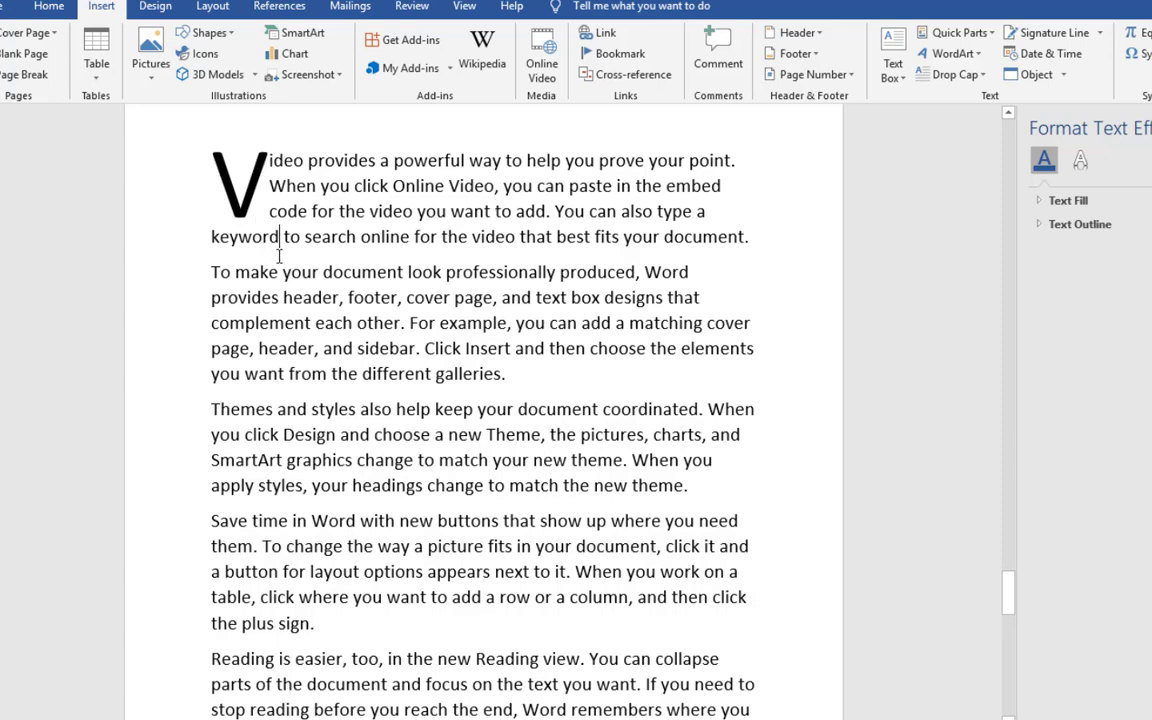
{"action": "left_click", "coordinate": [219, 172]}
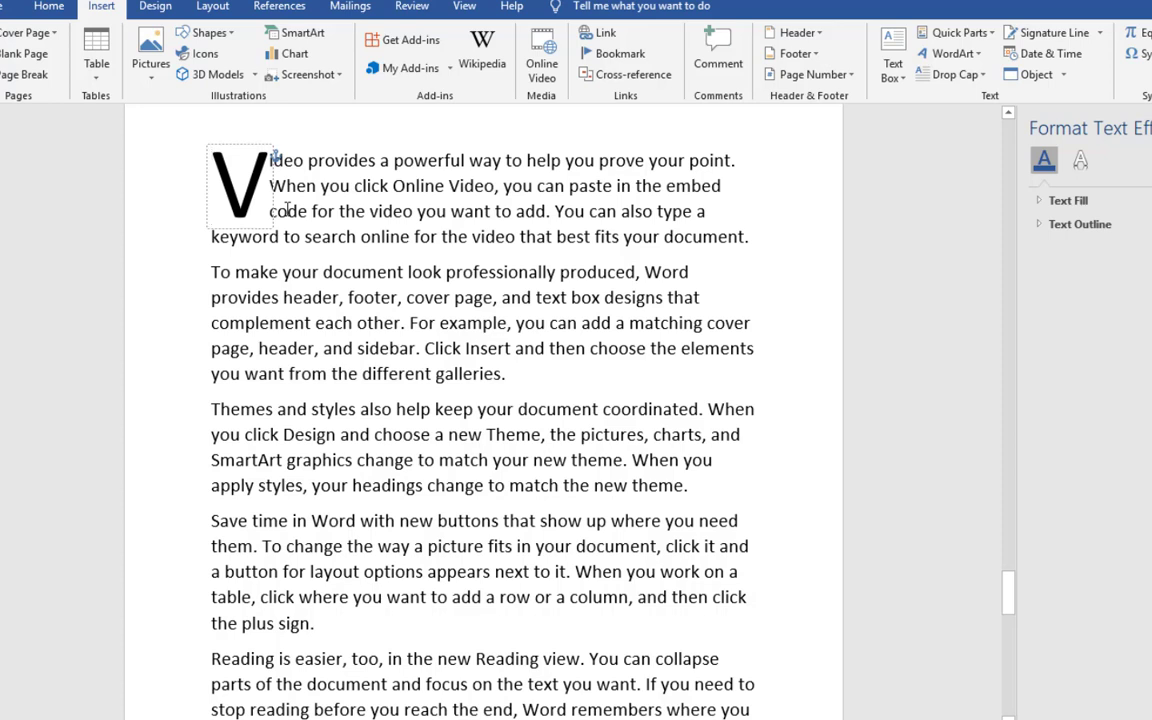
{"action": "left_click", "coordinate": [313, 262]}
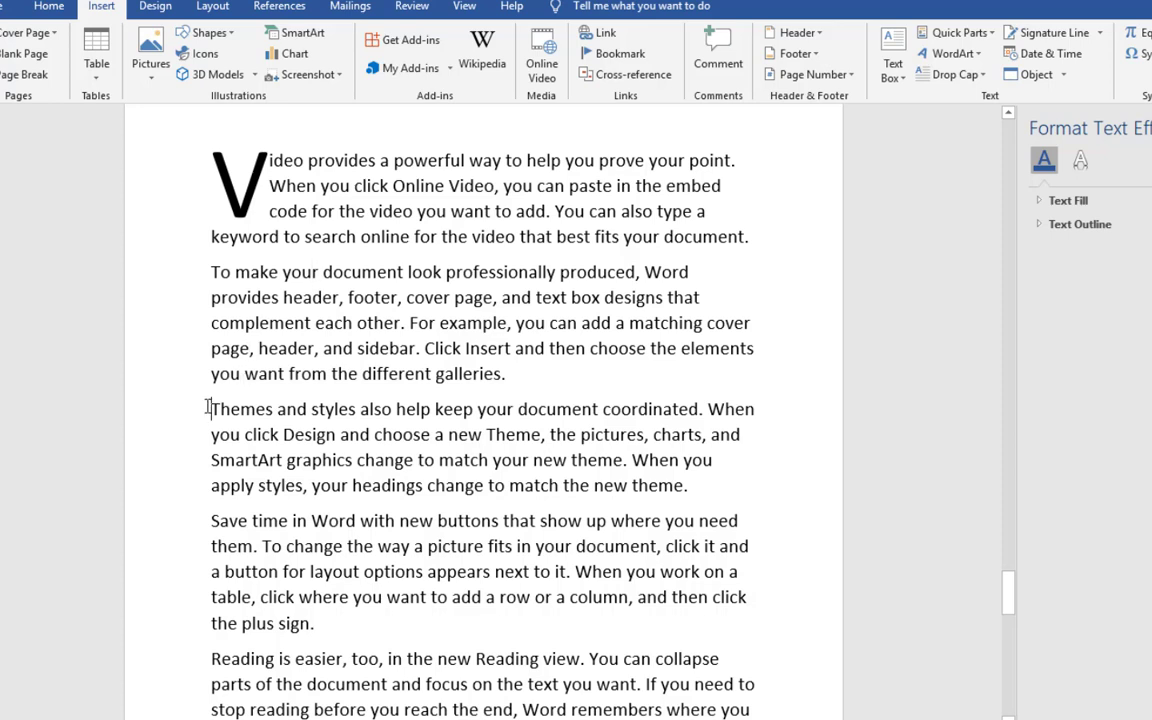
- Apply a Dropped drop cap to the letter T that opens the paragraph about themes and styles
{"action": "left_click_drag", "start_coordinate": [208, 407], "coordinate": [218, 408]}
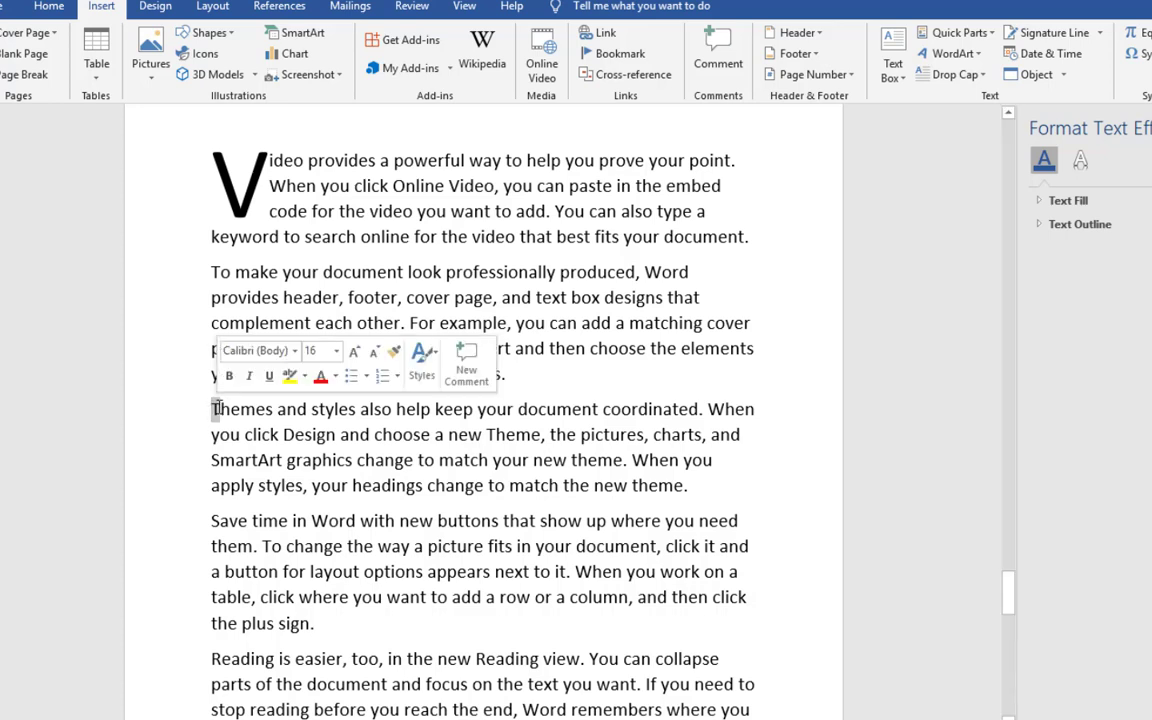
{"action": "left_click", "coordinate": [985, 76]}
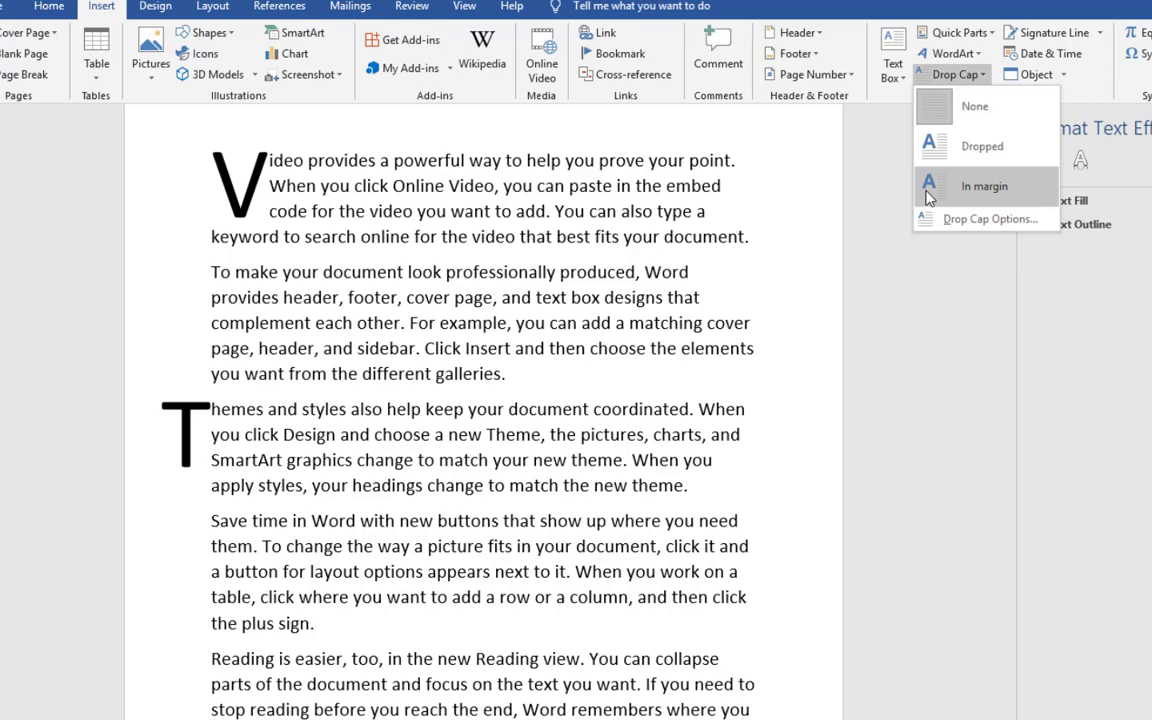
{"action": "left_click", "coordinate": [940, 163]}
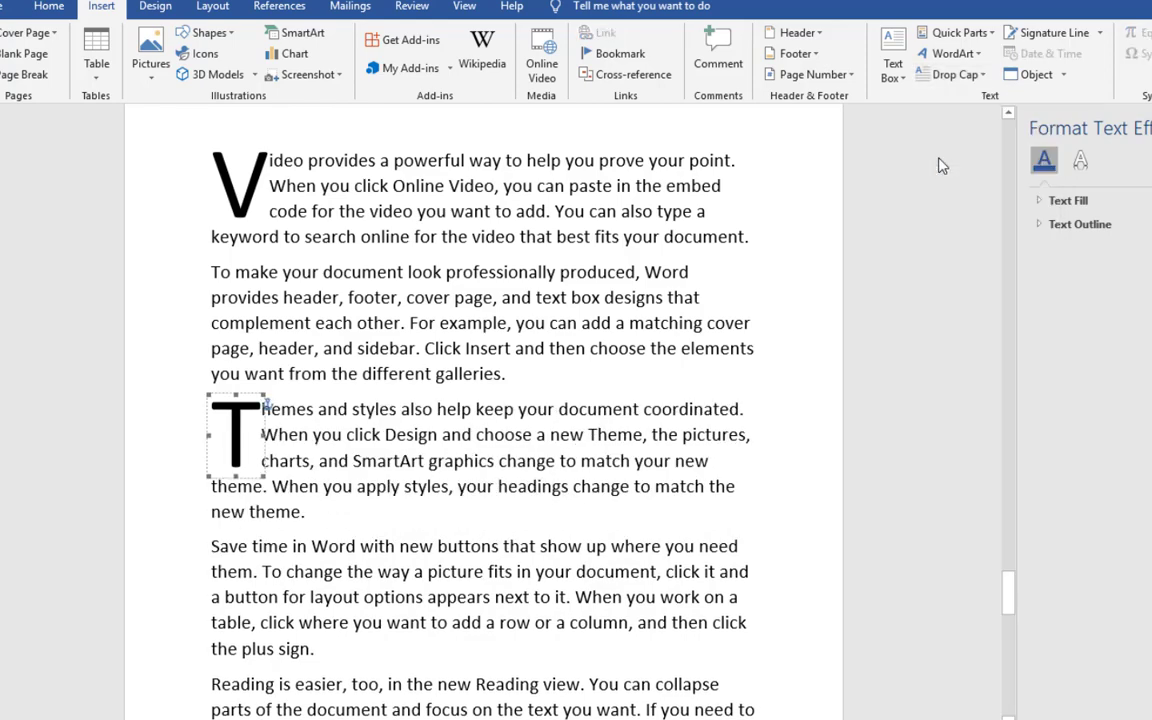
{"action": "left_click", "coordinate": [561, 435]}
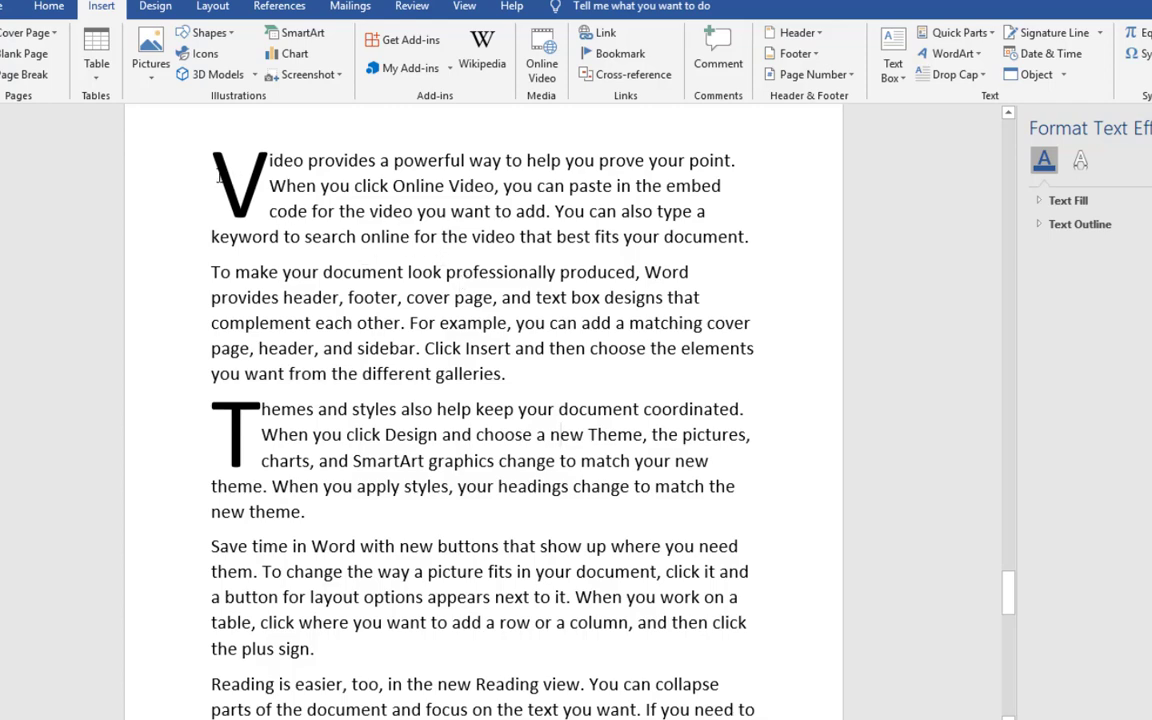
{"action": "left_click_drag", "start_coordinate": [198, 162], "coordinate": [586, 532]}
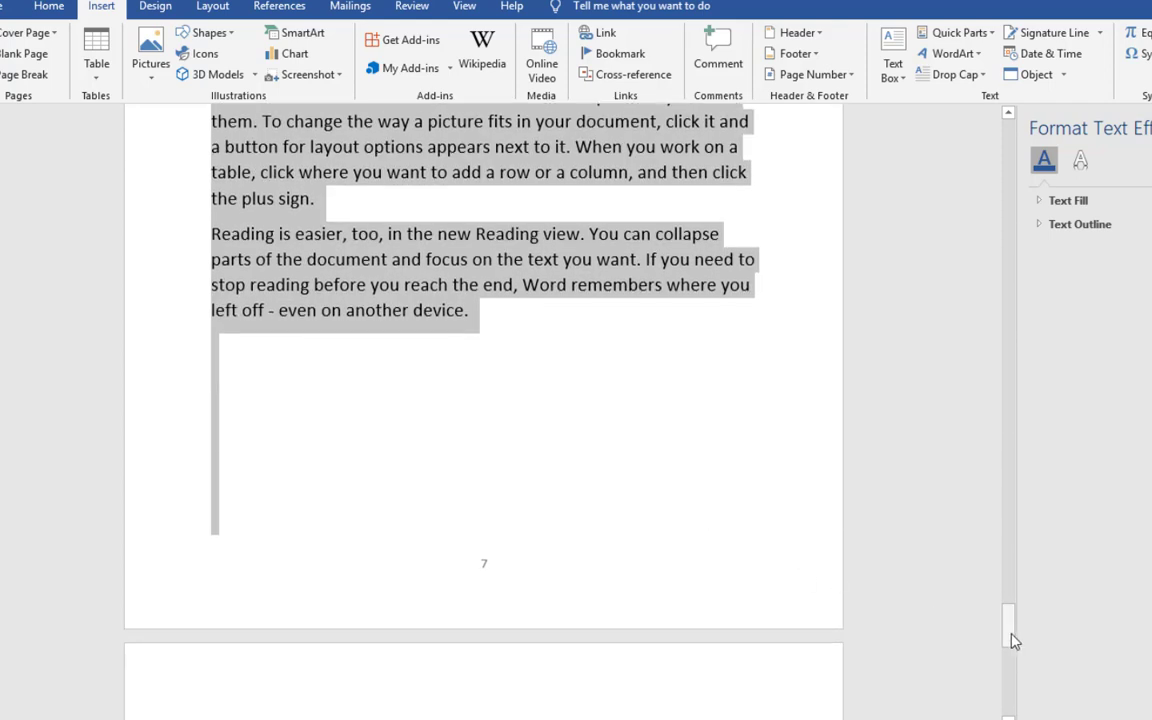
{"action": "left_click_drag", "start_coordinate": [1016, 638], "coordinate": [1018, 600]}
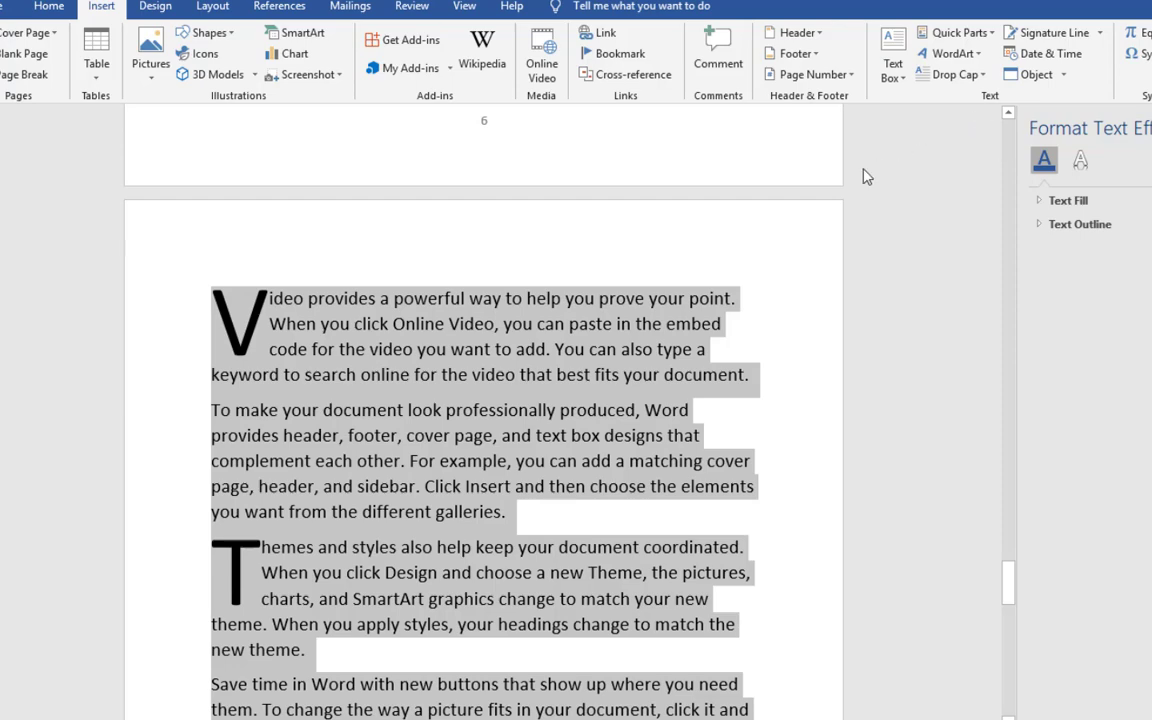
{"action": "left_click", "coordinate": [685, 293]}
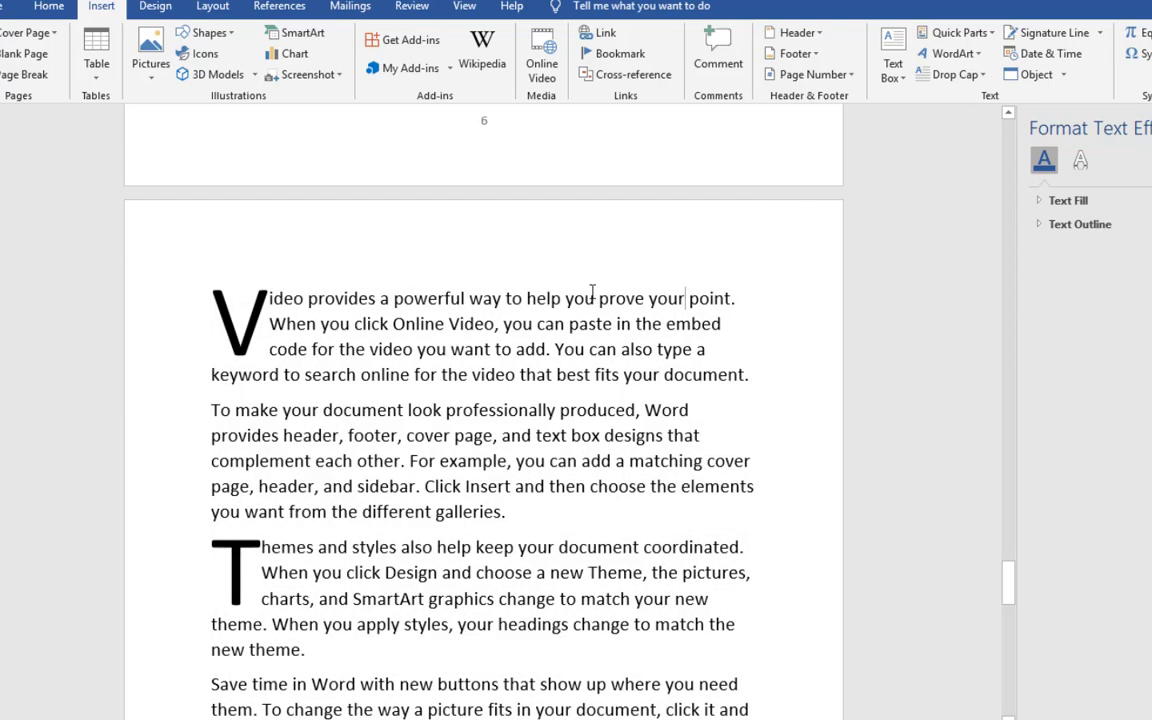
- Insert an empty paragraph between the first and second sample paragraphs
{"action": "left_click", "coordinate": [213, 291]}
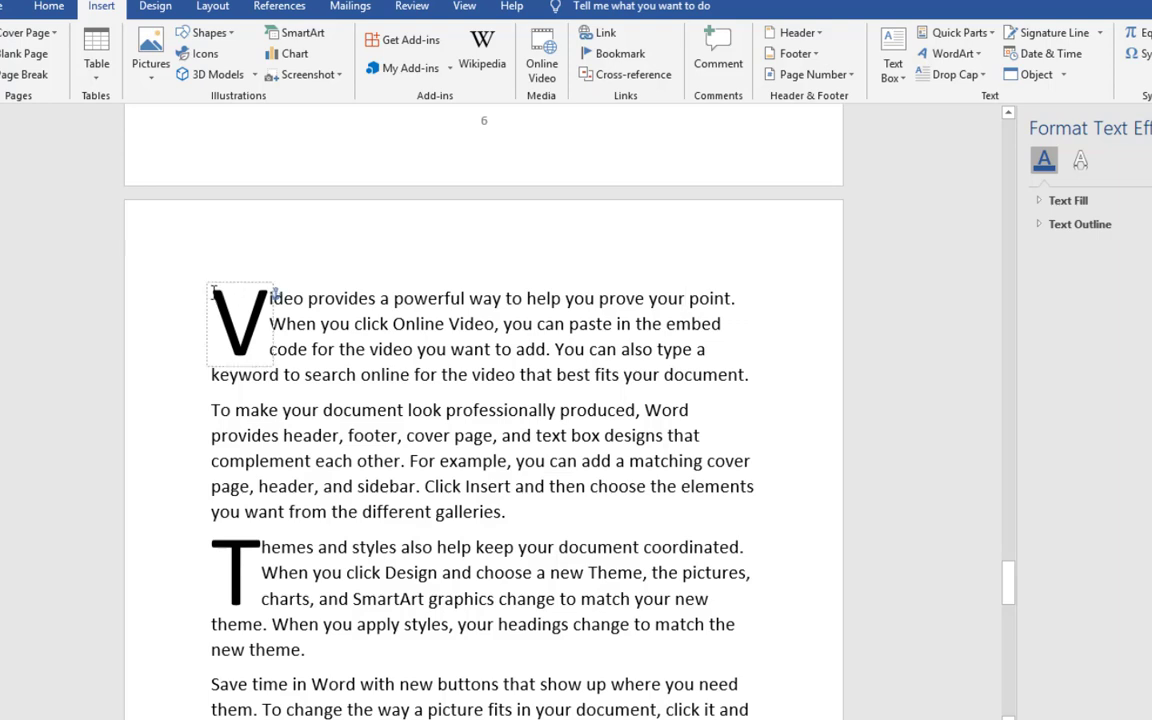
{"action": "left_click", "coordinate": [213, 405]}
{"action": "key", "text": "Return"}
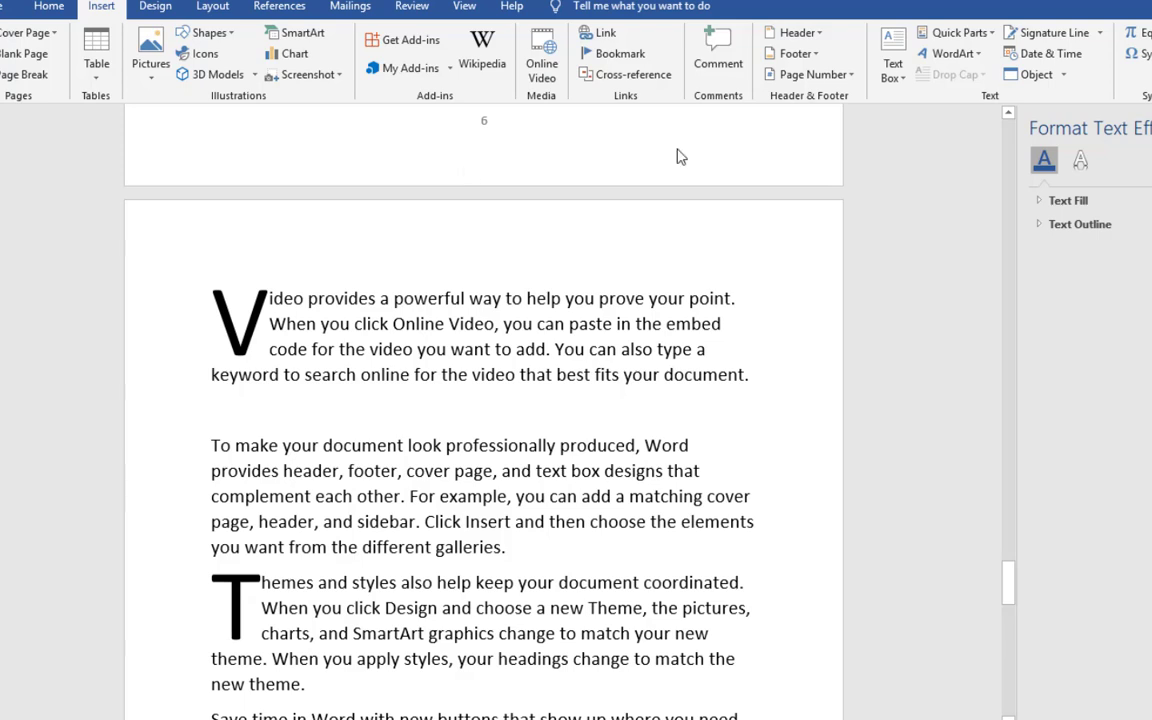
- Add empty lines above the first sample paragraph on page 7 and write SAMPLE TEXT on the first one
{"action": "left_click_drag", "start_coordinate": [1006, 590], "coordinate": [1008, 566]}
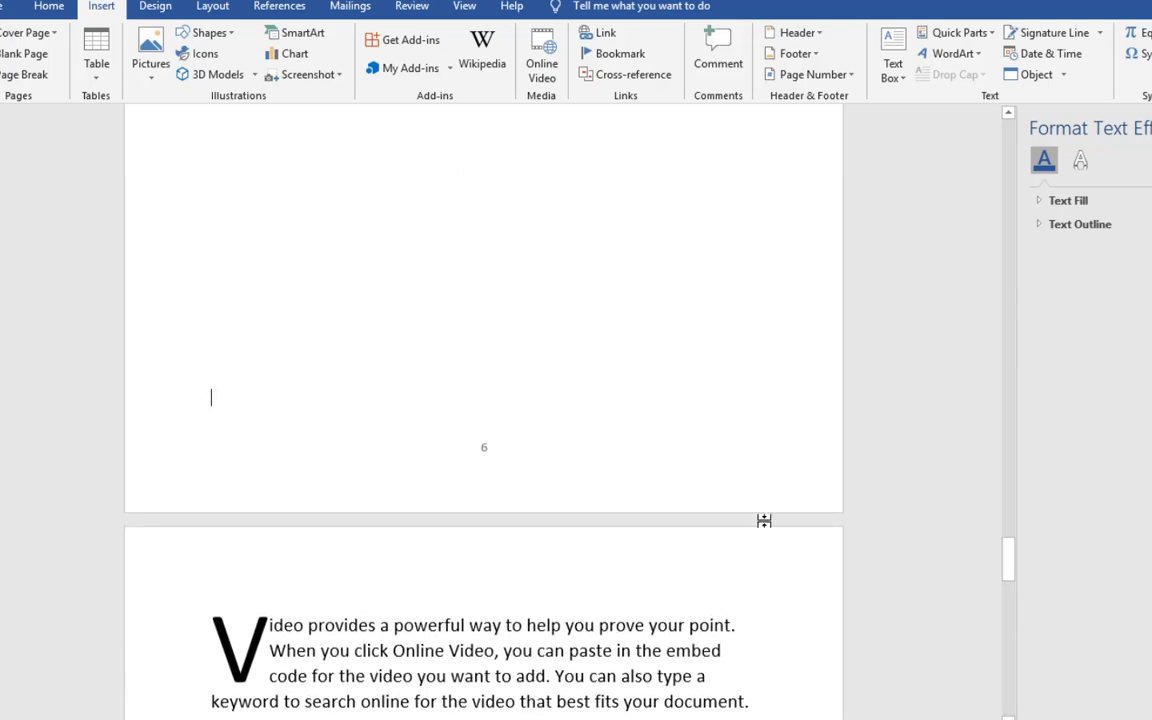
{"action": "key", "text": "Return"}
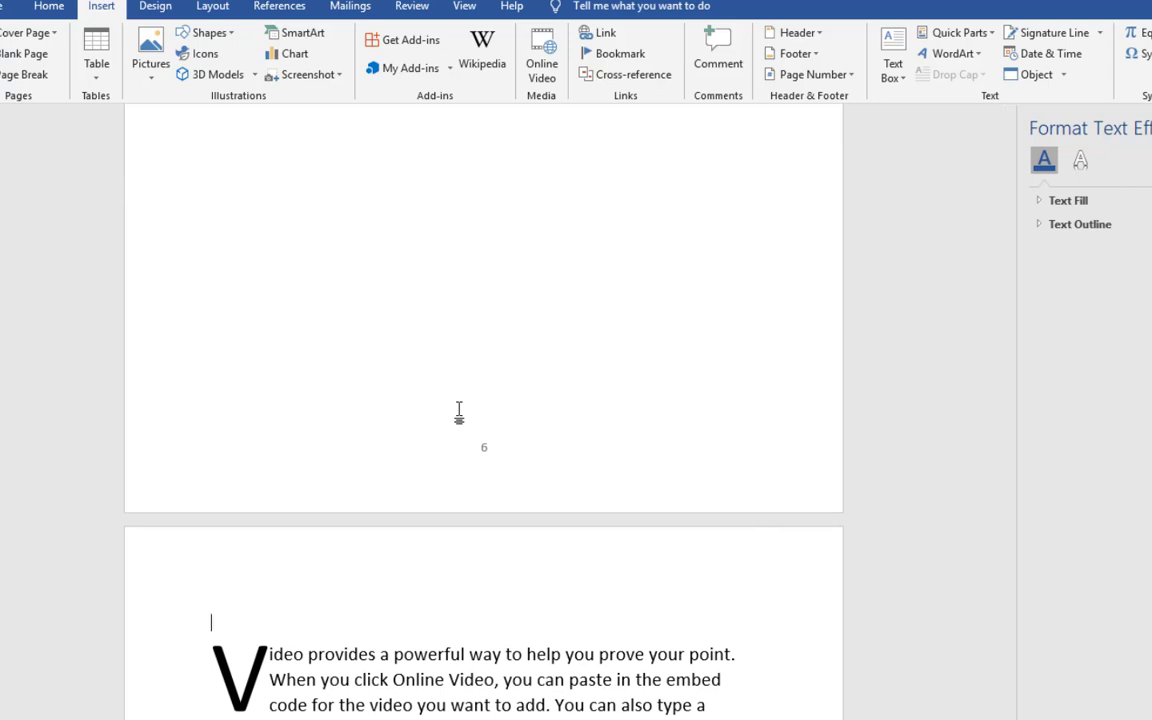
{"action": "key", "text": "Return"}
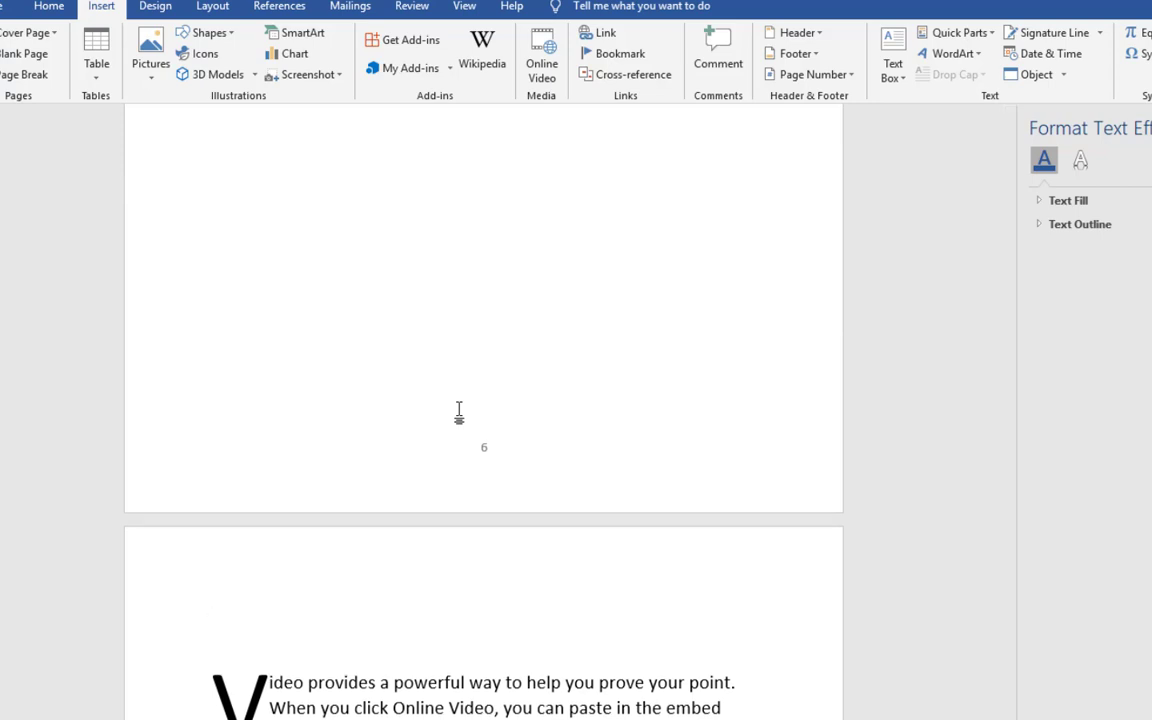
{"action": "type", "text": "SAMPL"}
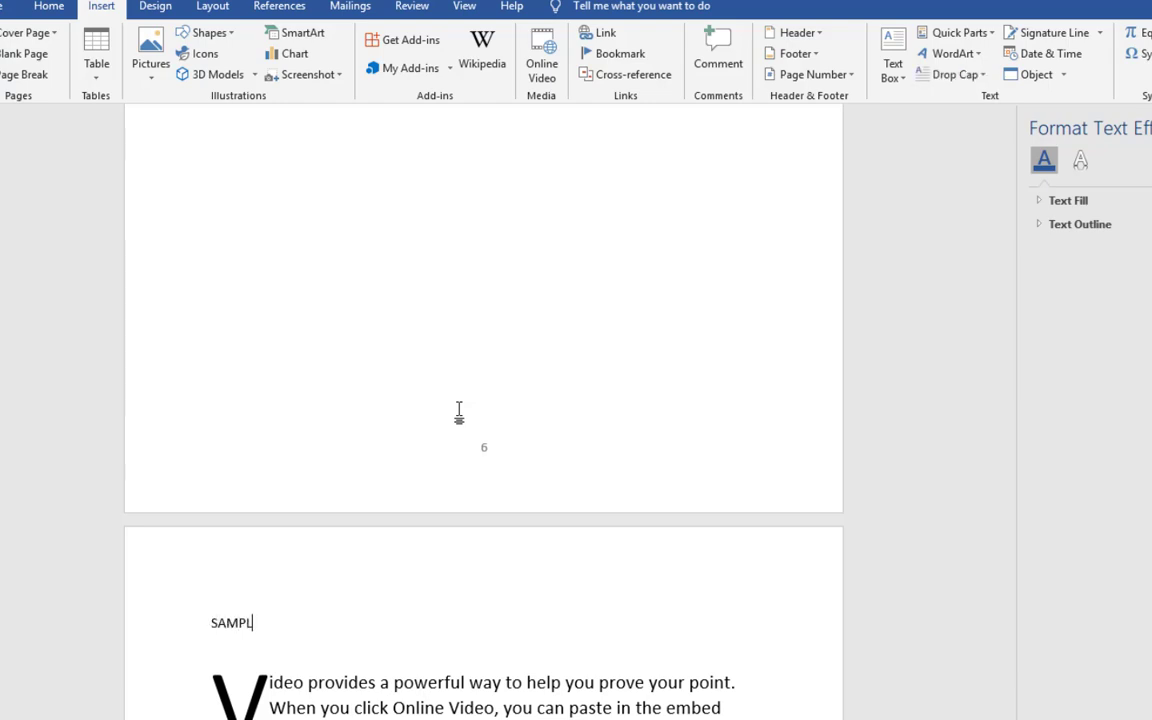
{"action": "type", "text": "E TEXT"}
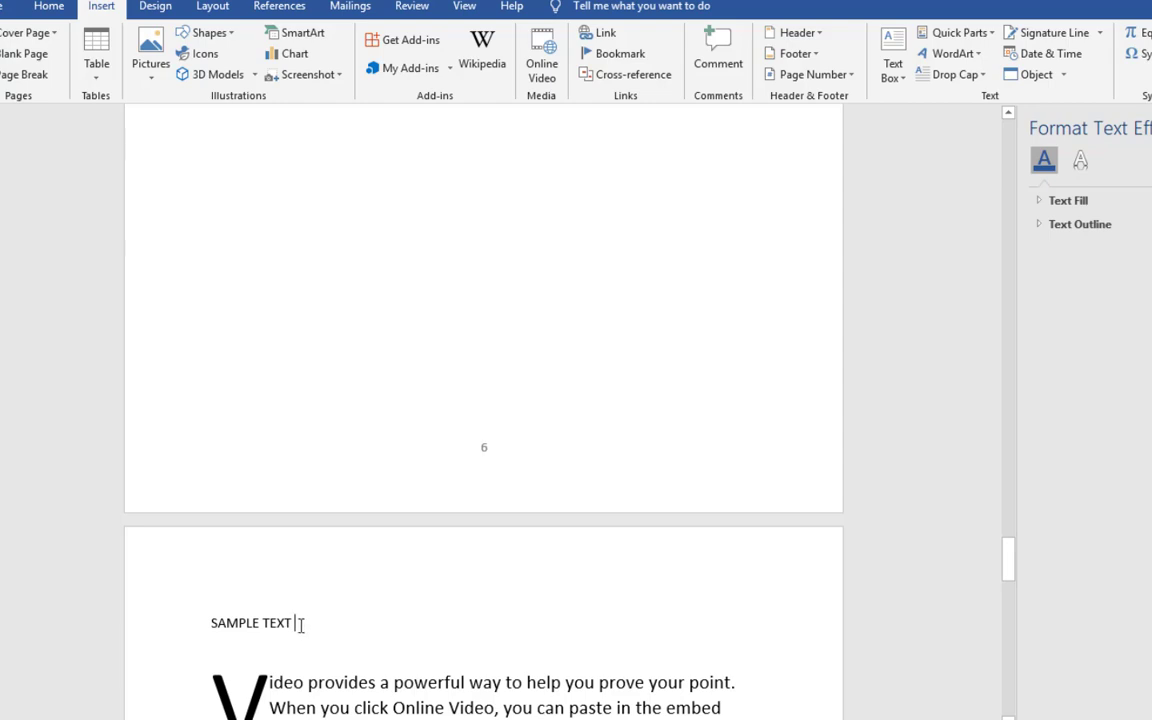
- Convert the SAMPLE TEXT line to WordArt in the blue fill style and shift it slightly to the right
{"action": "left_click_drag", "start_coordinate": [300, 624], "coordinate": [221, 617]}
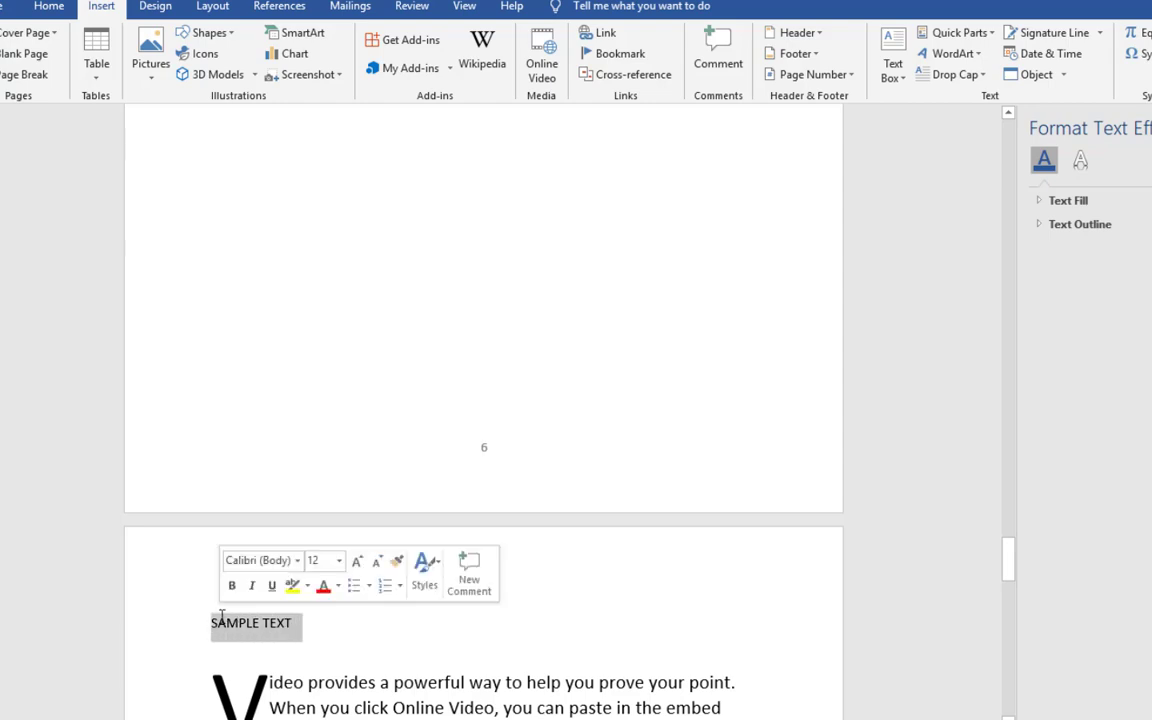
{"action": "left_click", "coordinate": [955, 55]}
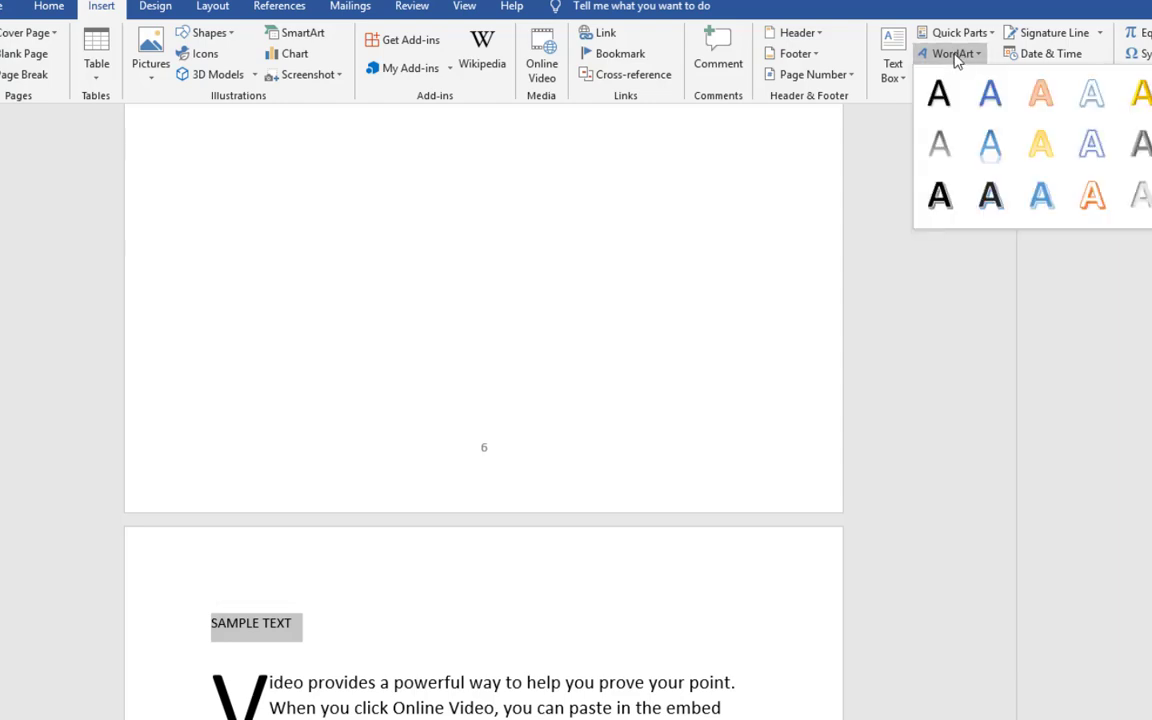
{"action": "left_click", "coordinate": [988, 95]}
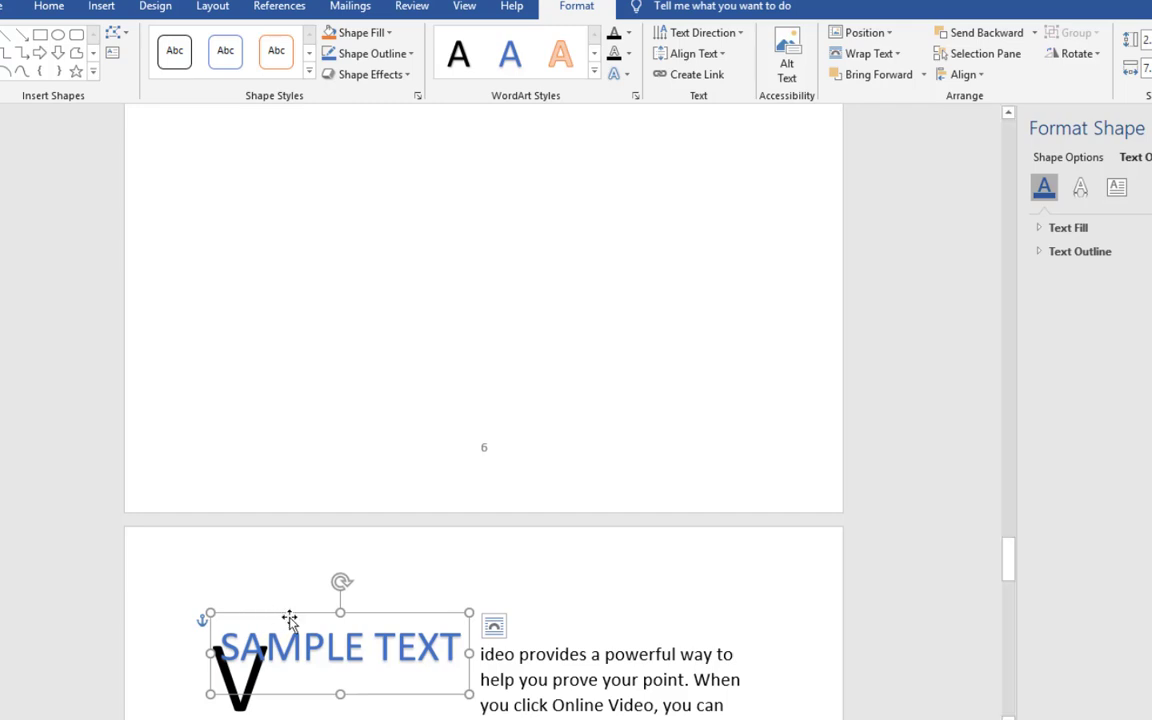
{"action": "left_click_drag", "start_coordinate": [289, 617], "coordinate": [296, 595]}
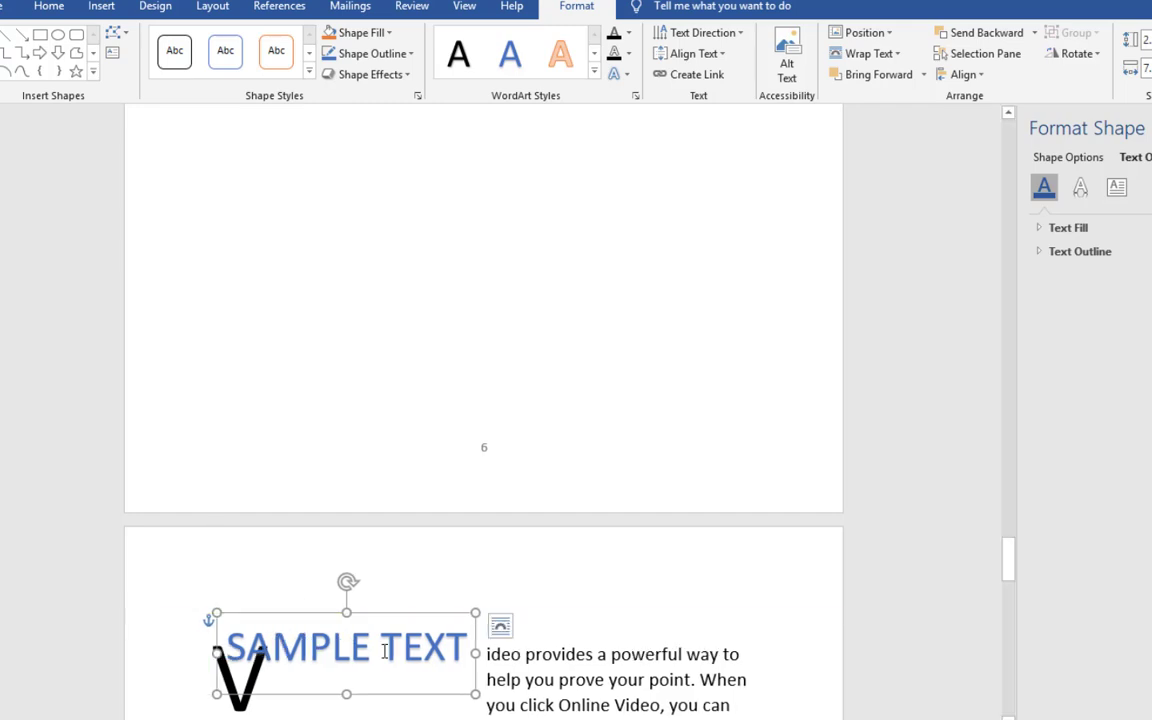
{"action": "left_click", "coordinate": [585, 638]}
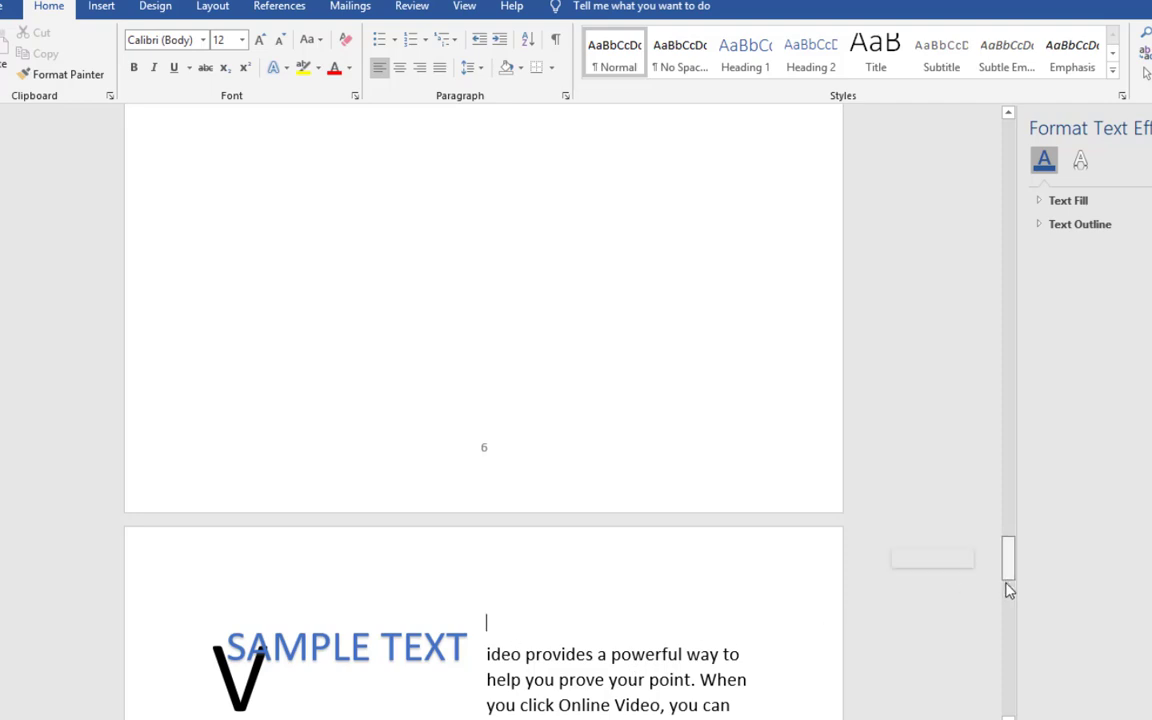
{"action": "scroll", "coordinate": [1008, 576], "scroll_direction": "down", "scroll_amount": 3}
{"action": "mouse_move", "coordinate": [1009, 568]}
{"action": "left_mouse_down"}
{"action": "mouse_move", "coordinate": [1010, 585]}
{"action": "mouse_move", "coordinate": [1010, 575]}
{"action": "left_mouse_up"}
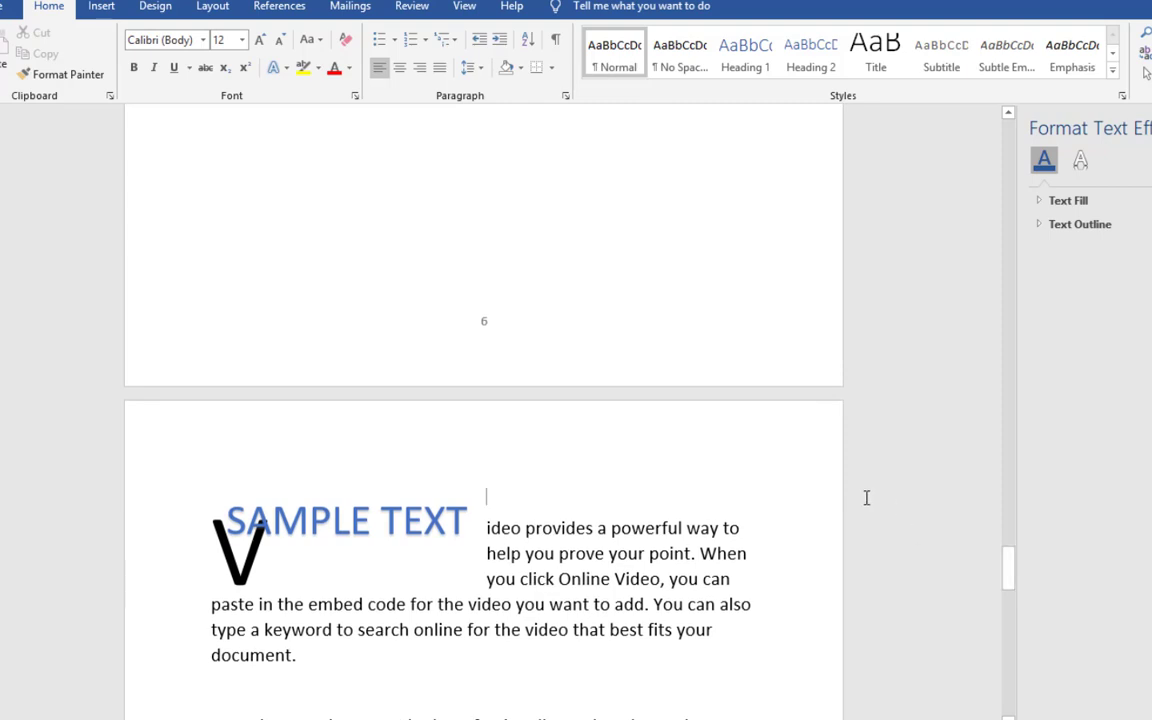
- Break the text after the last sample paragraph so the text cursor sits on the blank page after page 7
{"action": "left_click", "coordinate": [101, 8]}
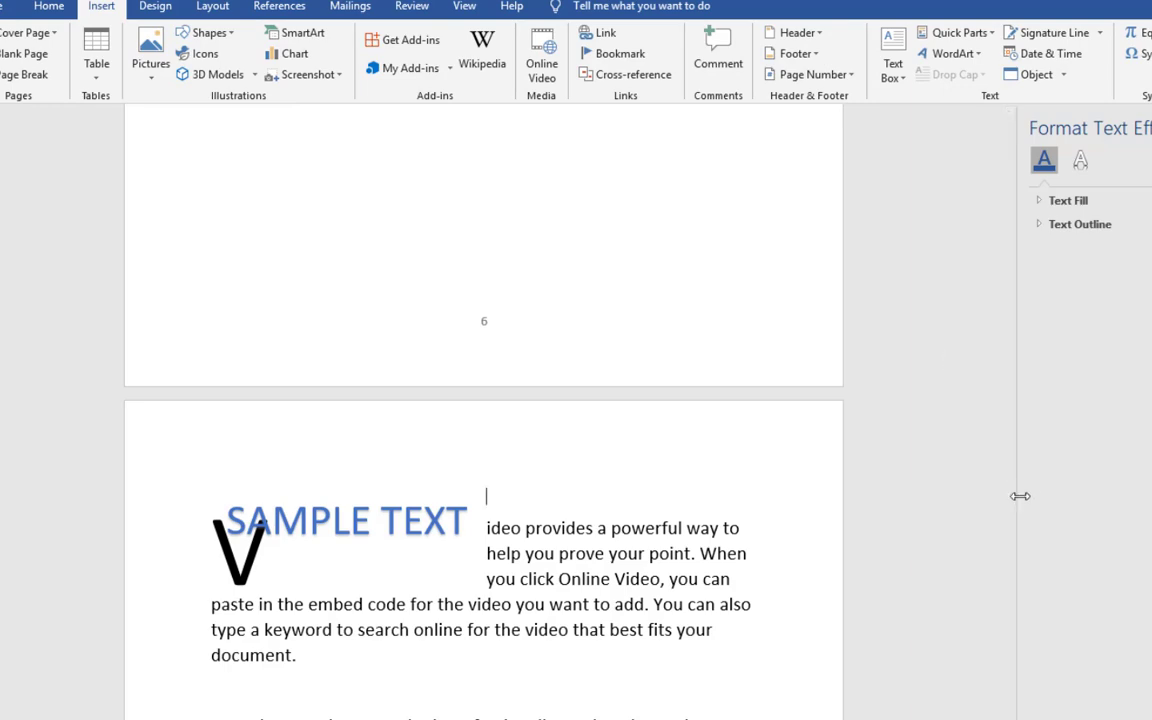
{"action": "left_click_drag", "start_coordinate": [1007, 560], "coordinate": [1010, 624]}
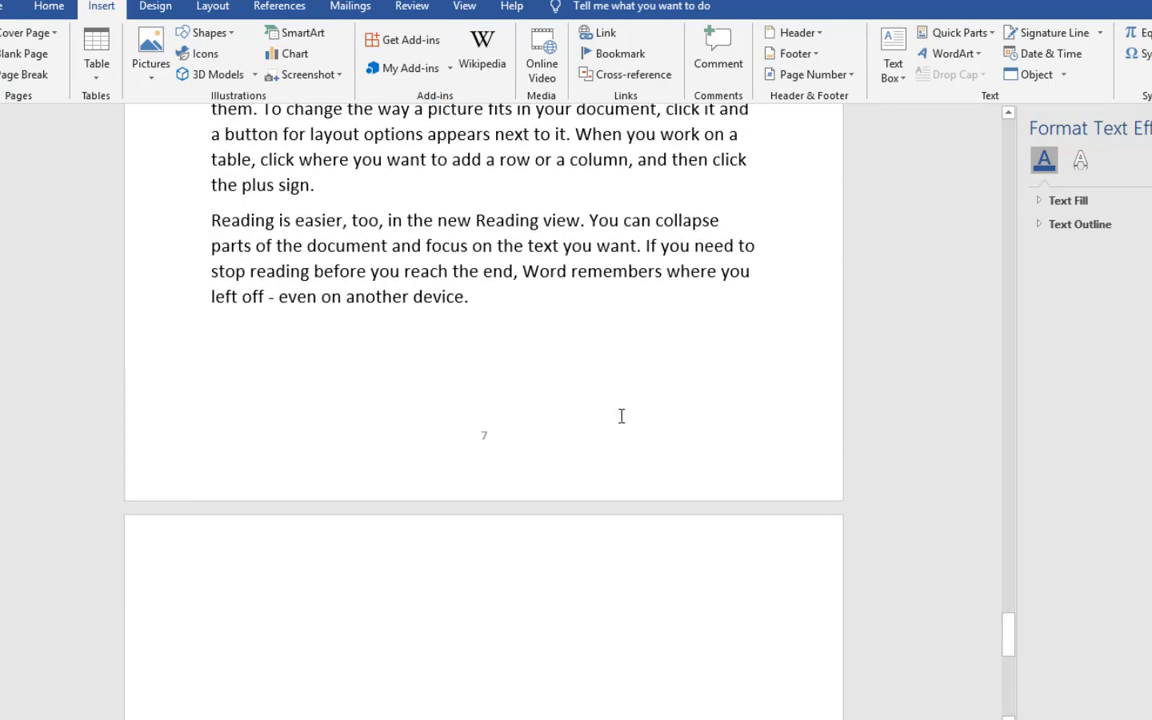
{"action": "left_click", "coordinate": [494, 308]}
{"action": "key", "text": "Return"}
{"action": "key", "text": "ctrl+Return"}
- Insert a WordArt in the plain black fill style on the blank page after page 7, reading POPULATION IN AFRICA
{"action": "left_click", "coordinate": [965, 57]}
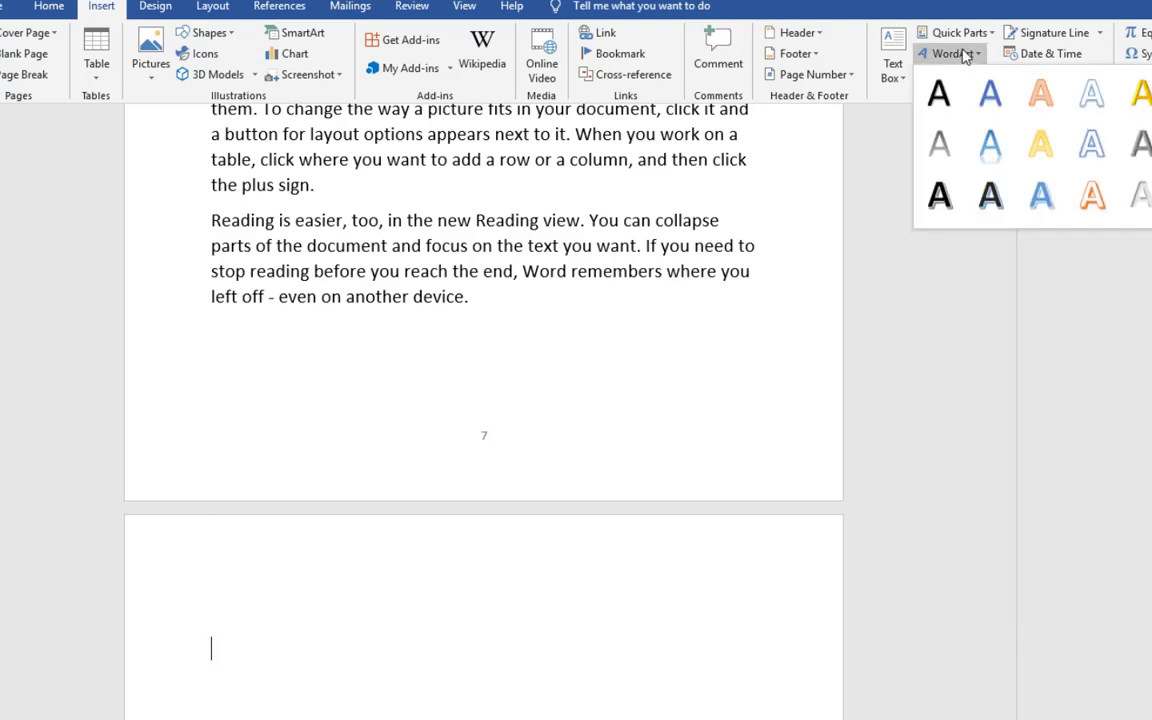
{"action": "left_click", "coordinate": [946, 105]}
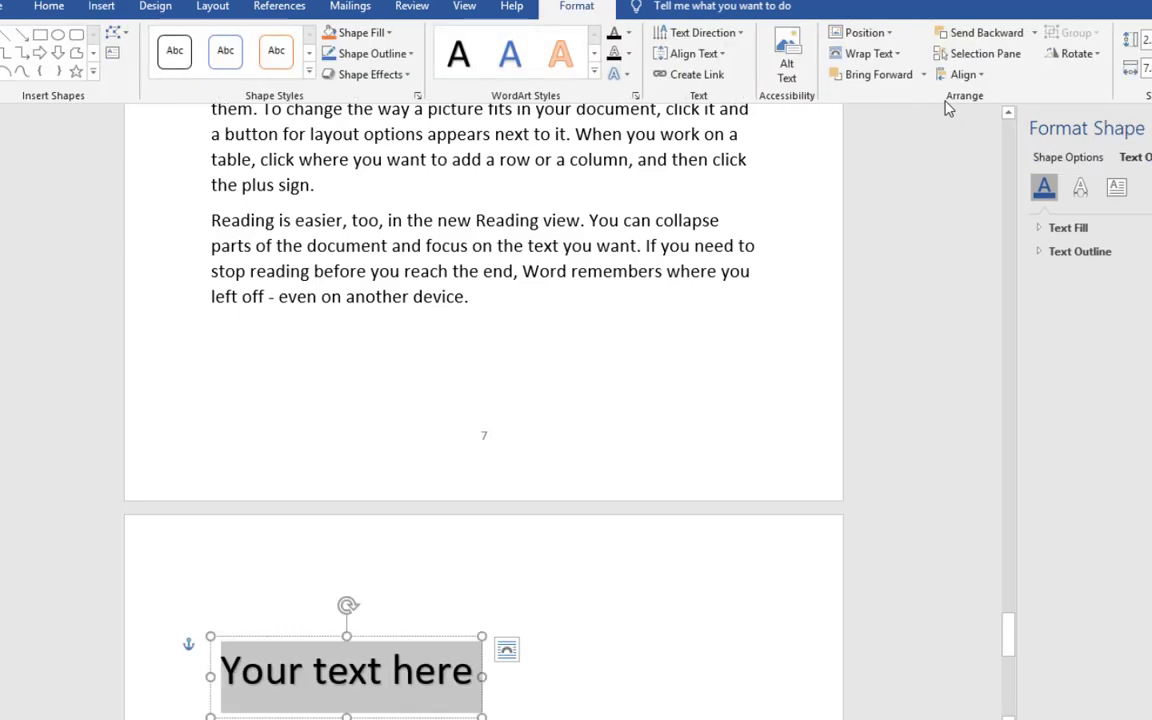
{"action": "type", "text": "pop"}
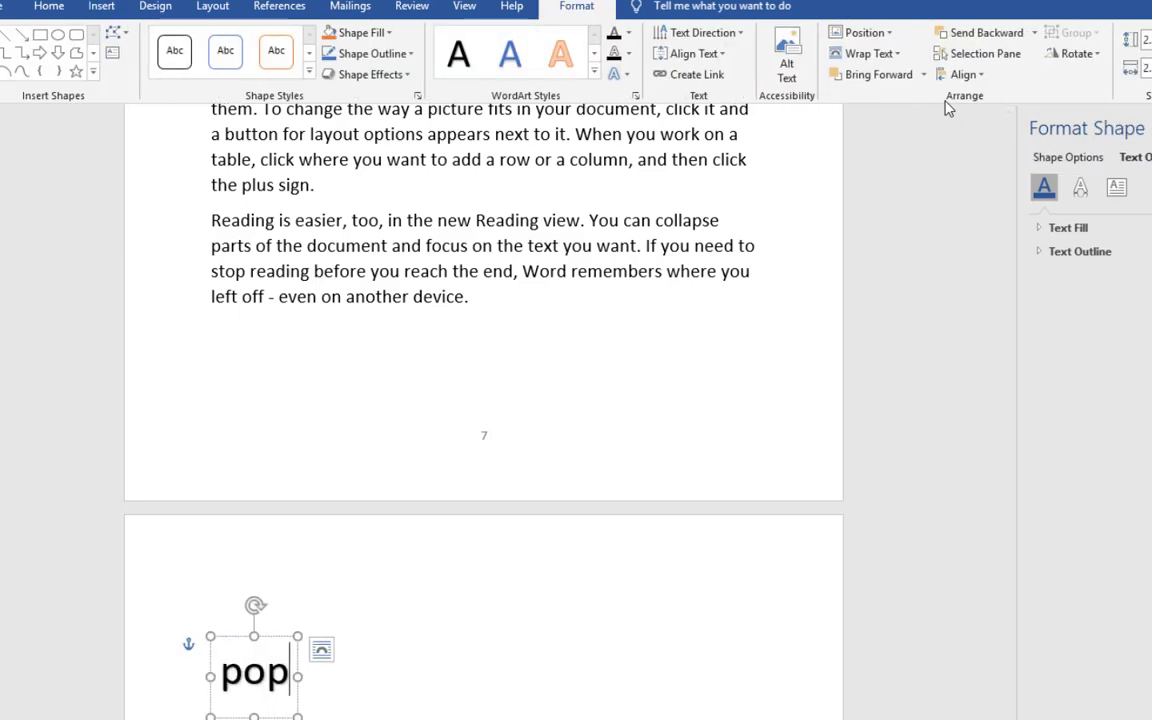
{"action": "key", "text": "BackSpace"}
{"action": "key", "text": "BackSpace"}
{"action": "key", "text": "BackSpace"}
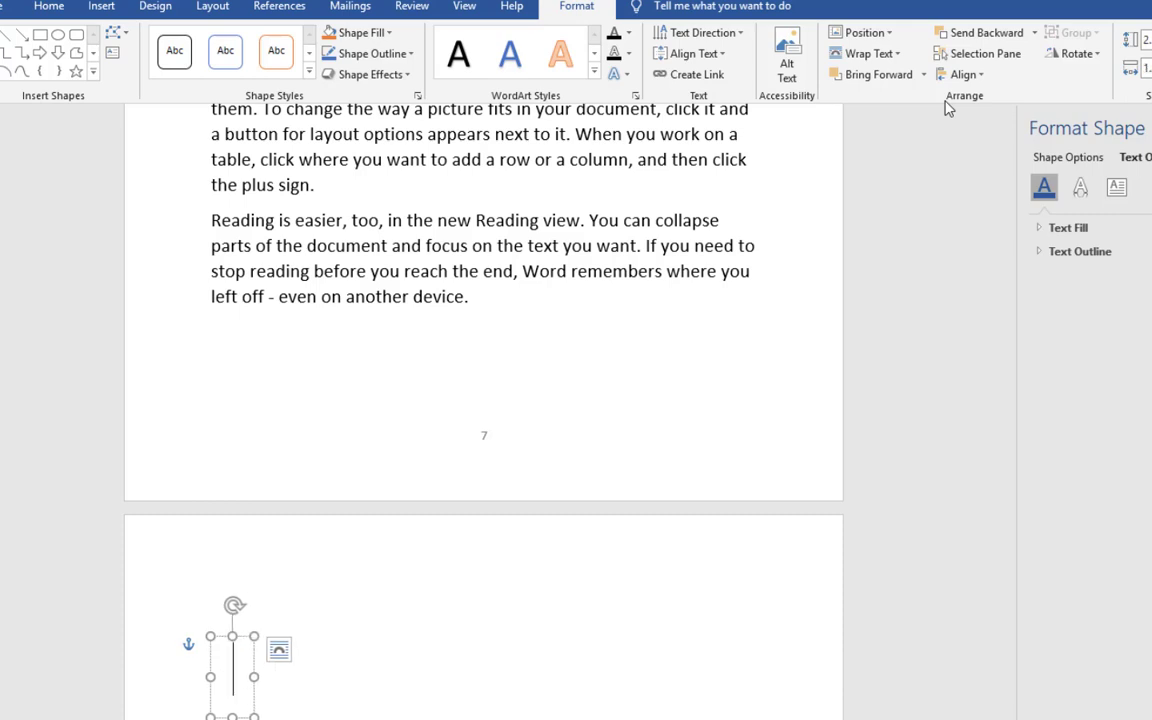
{"action": "type", "text": "POPULA"}
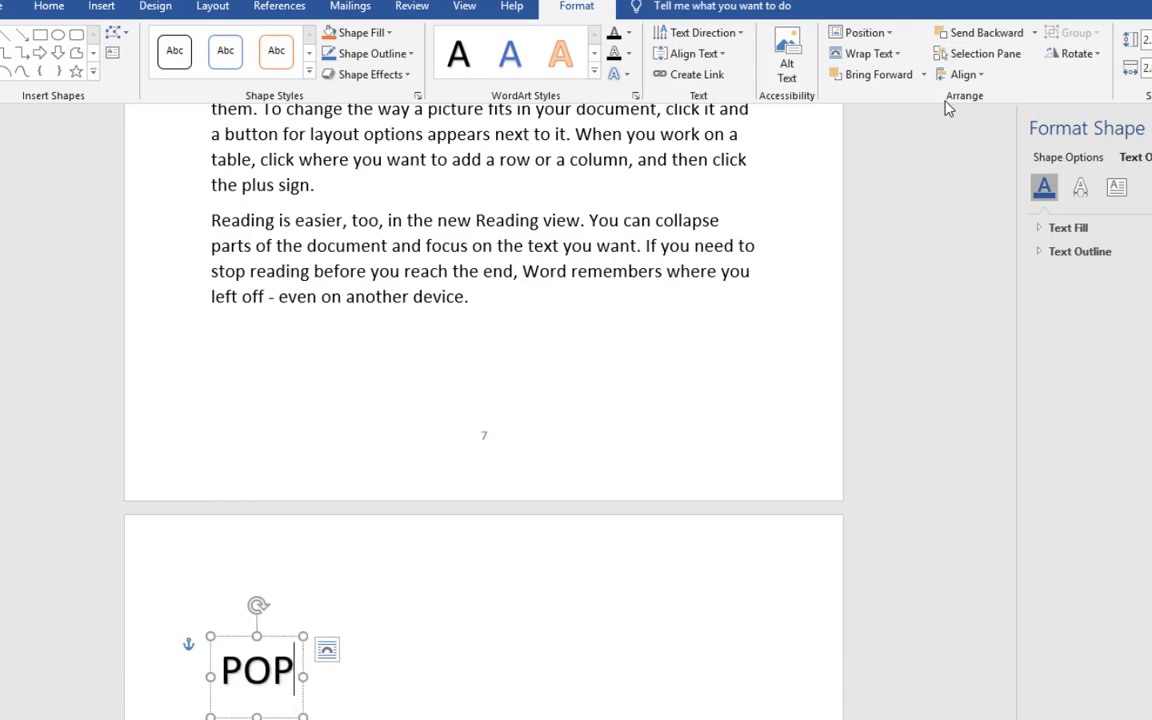
{"action": "type", "text": "ON"}
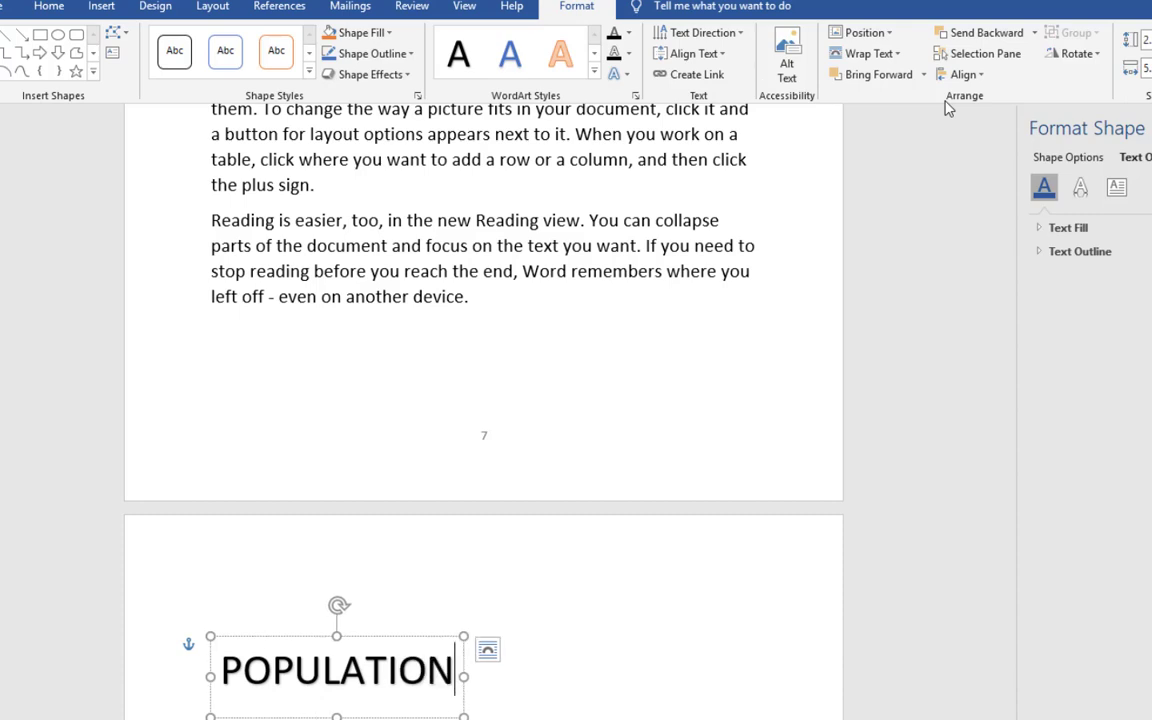
{"action": "type", "text": " IN"}
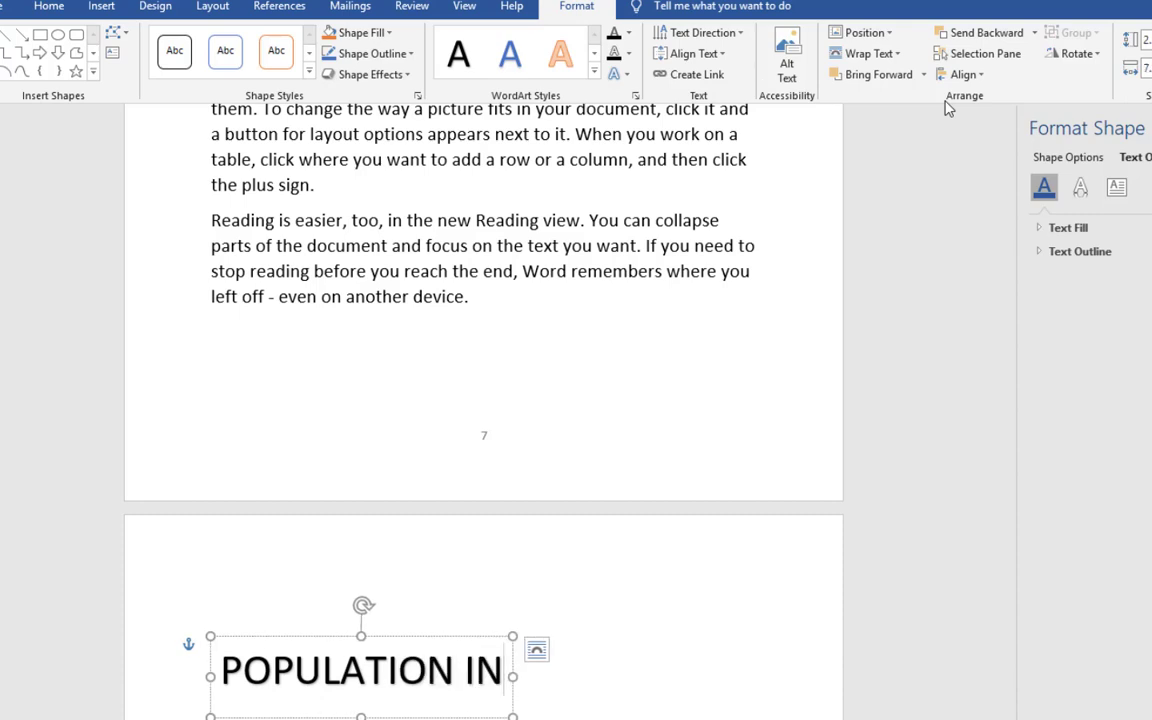
{"action": "type", "text": " AFRICA"}
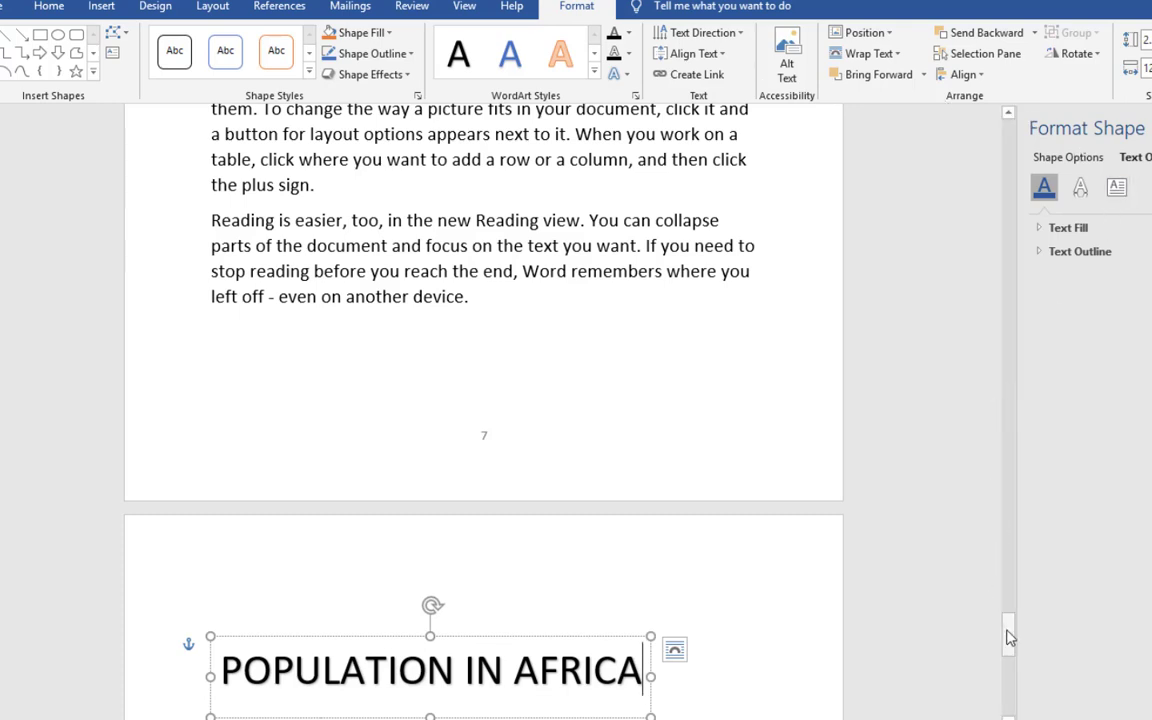
{"action": "left_click_drag", "start_coordinate": [1008, 630], "coordinate": [1008, 655]}
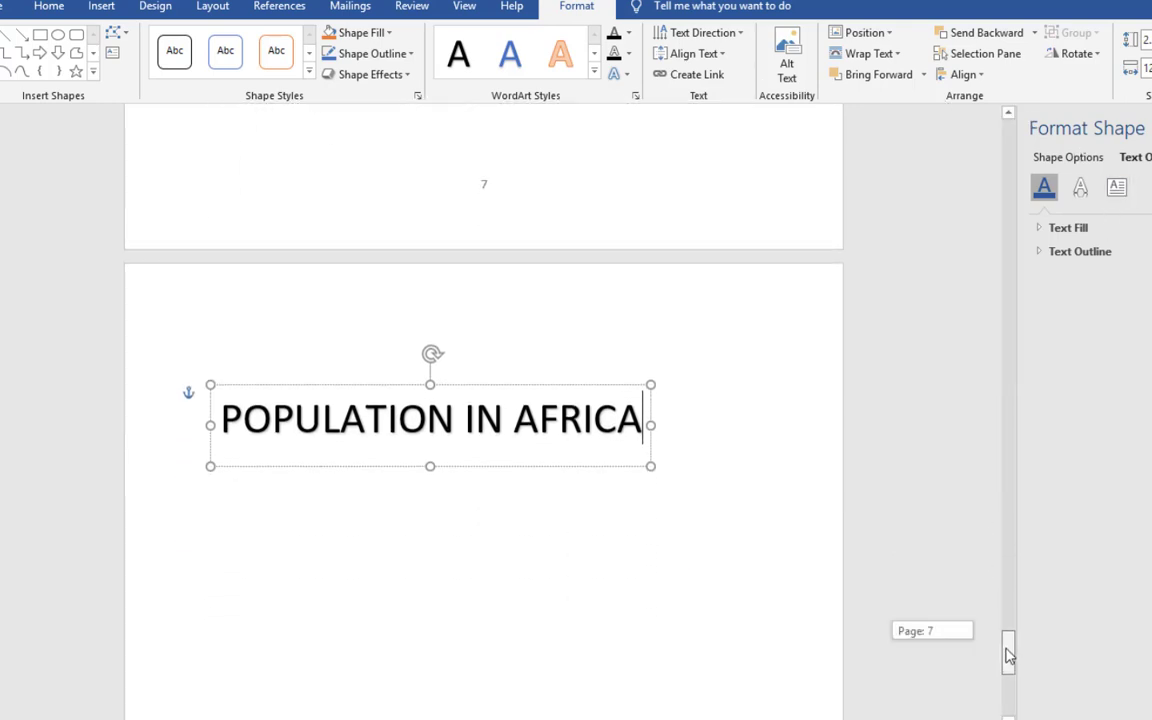
{"action": "left_click", "coordinate": [650, 566]}
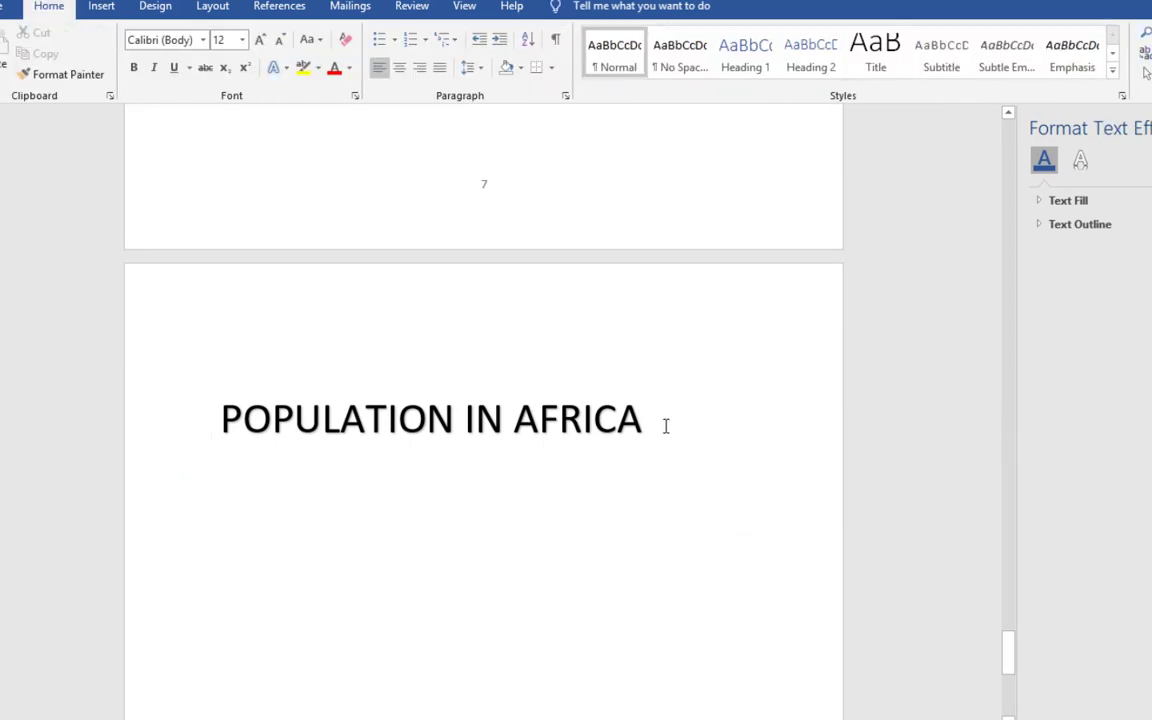
{"action": "left_click", "coordinate": [582, 408]}
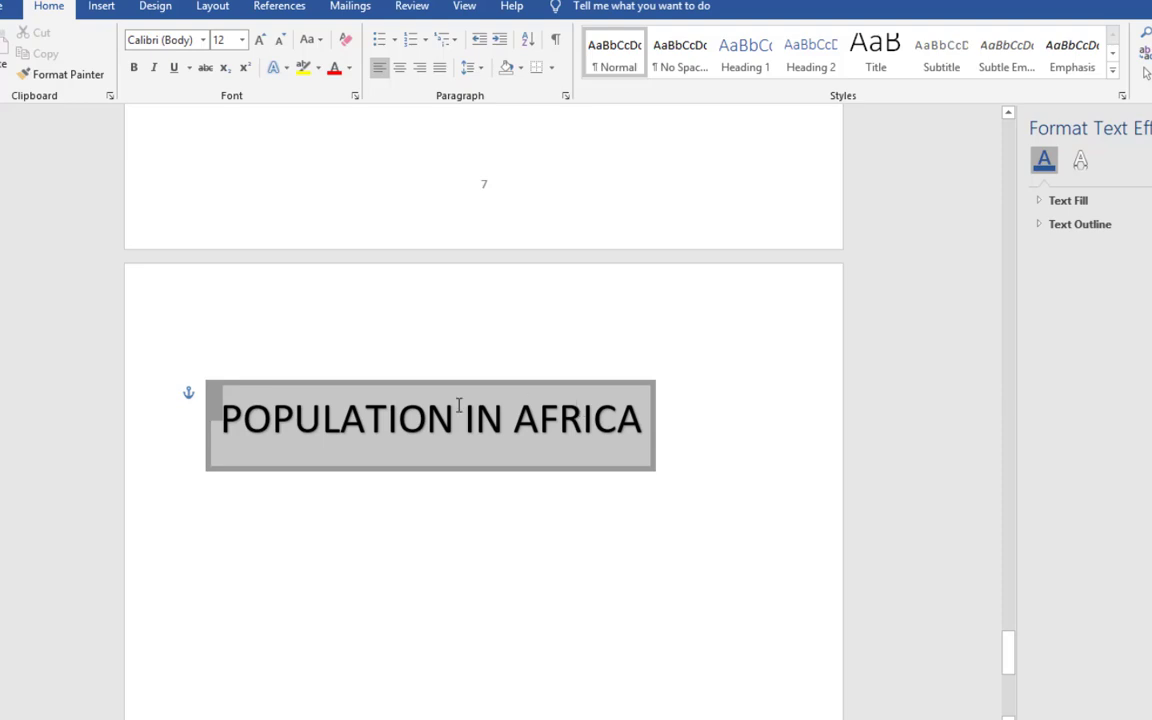
{"action": "left_click", "coordinate": [415, 482]}
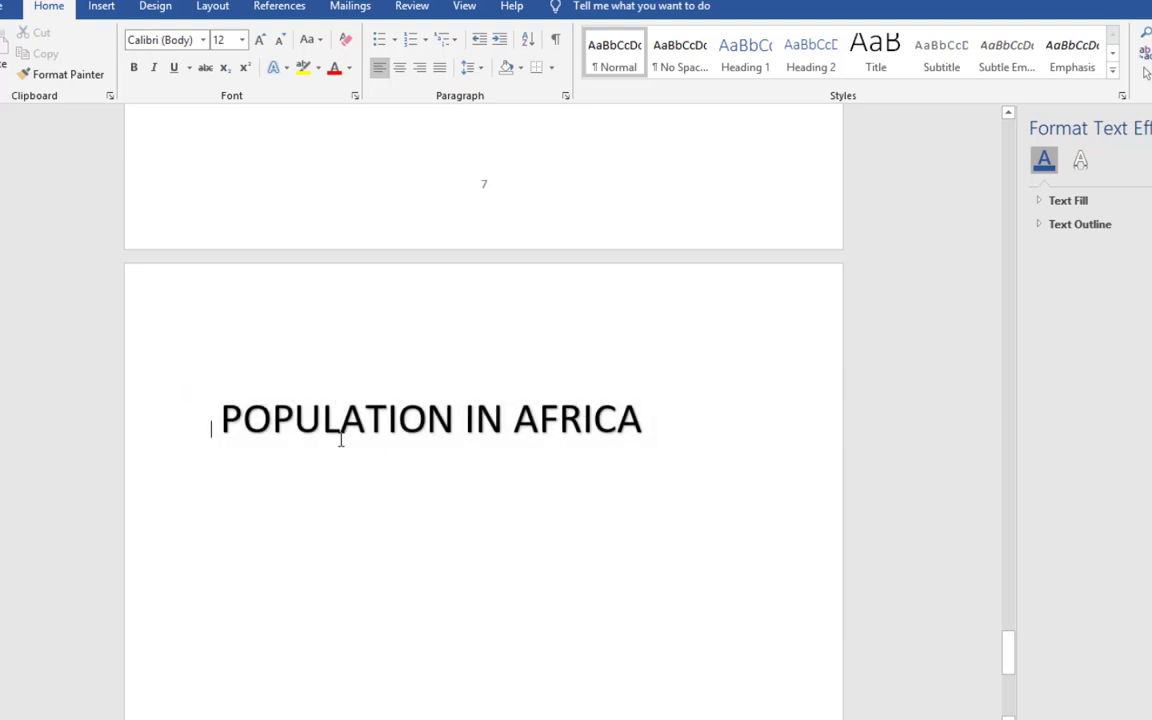
{"action": "left_click", "coordinate": [331, 476]}
{"action": "left_click", "coordinate": [237, 422]}
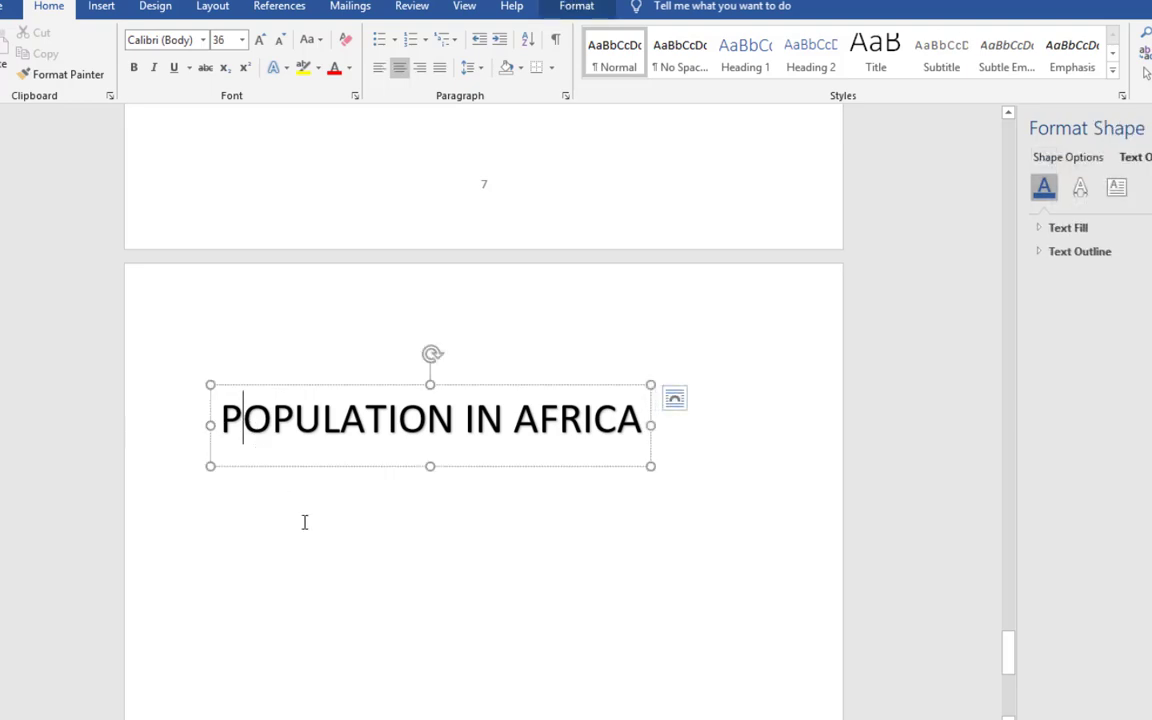
{"action": "left_click", "coordinate": [357, 515]}
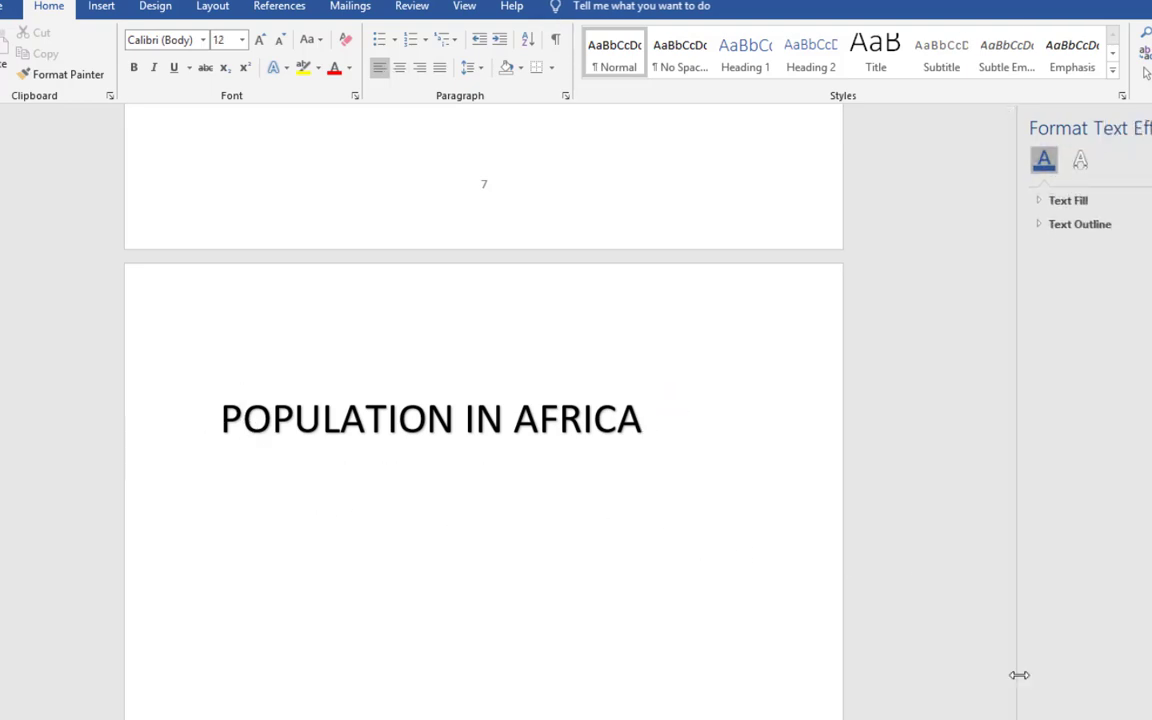
{"action": "left_click_drag", "start_coordinate": [1010, 668], "coordinate": [1010, 672]}
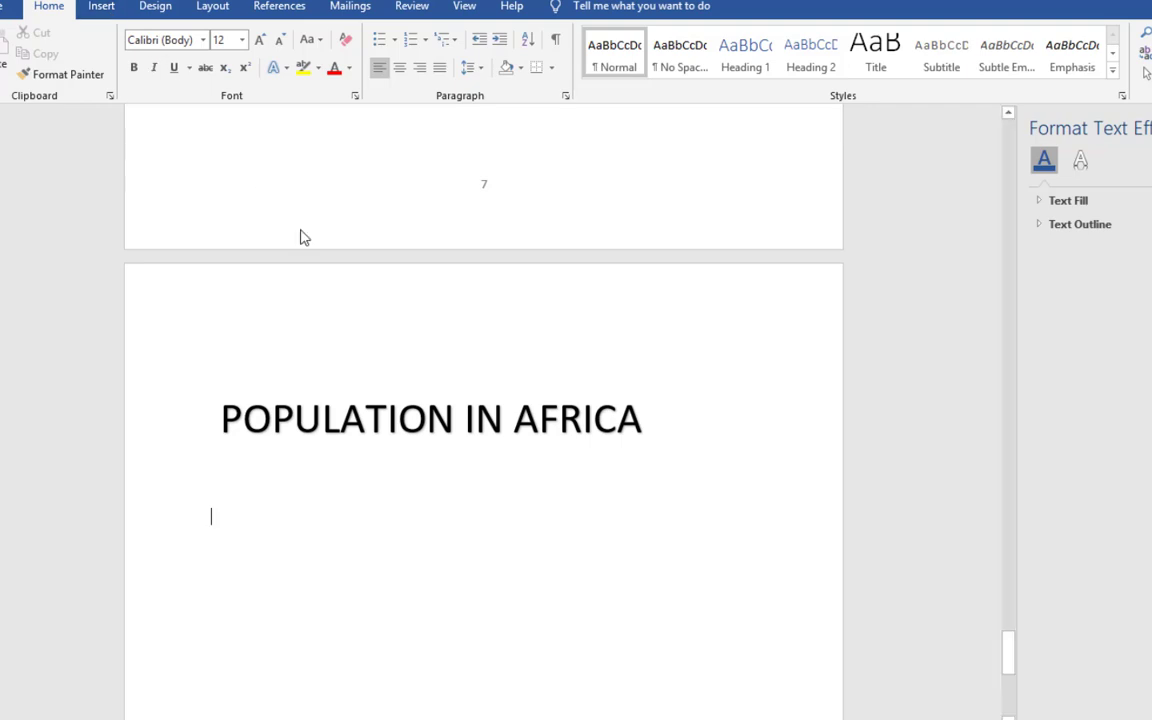
- Insert a second WordArt in the orange fill style and move it below the POPULATION IN AFRICA heading
{"action": "left_click", "coordinate": [409, 420]}
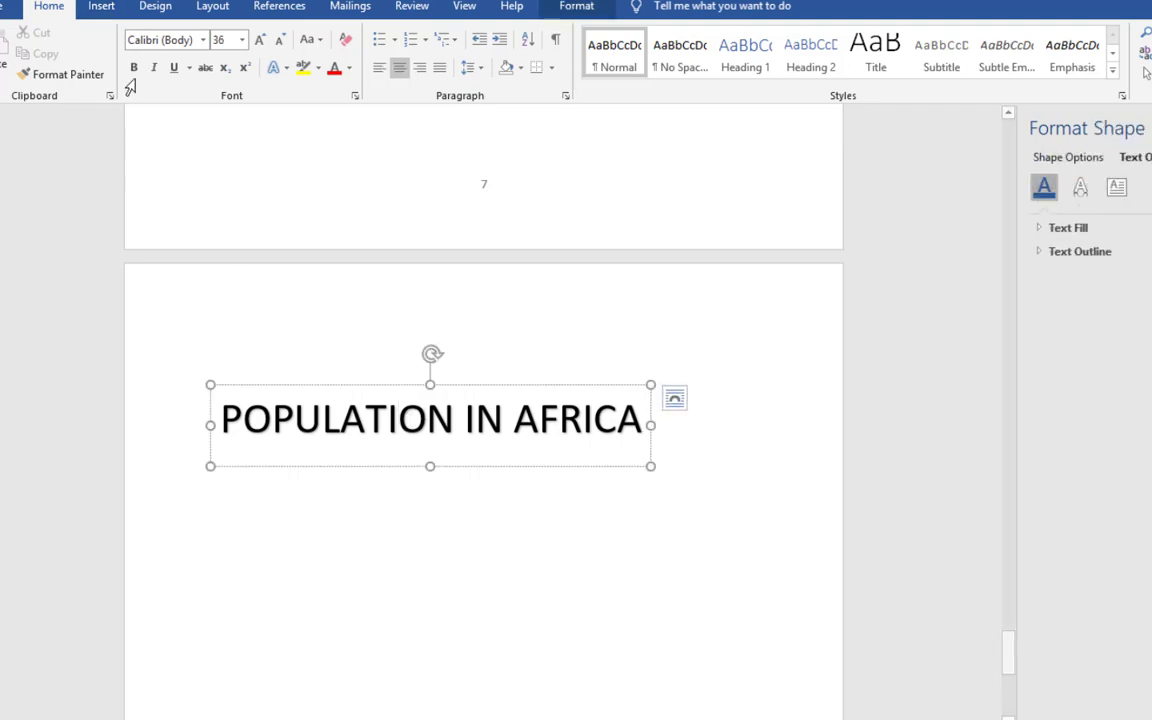
{"action": "left_click", "coordinate": [101, 7]}
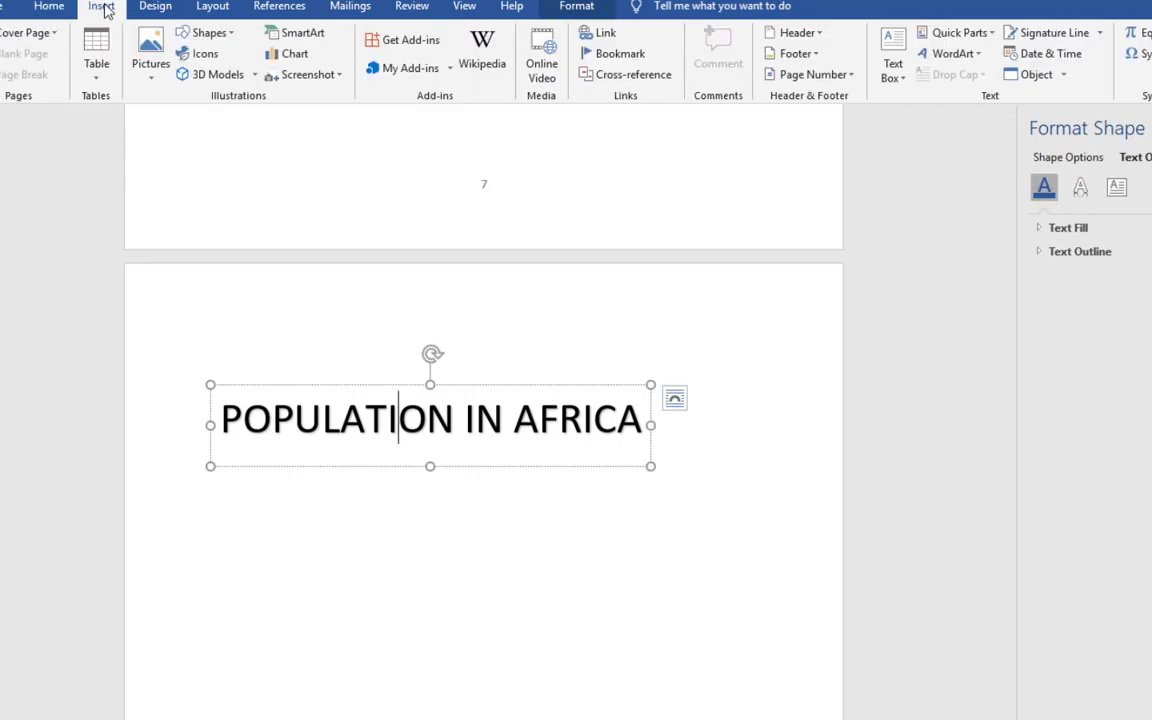
{"action": "left_click", "coordinate": [970, 53]}
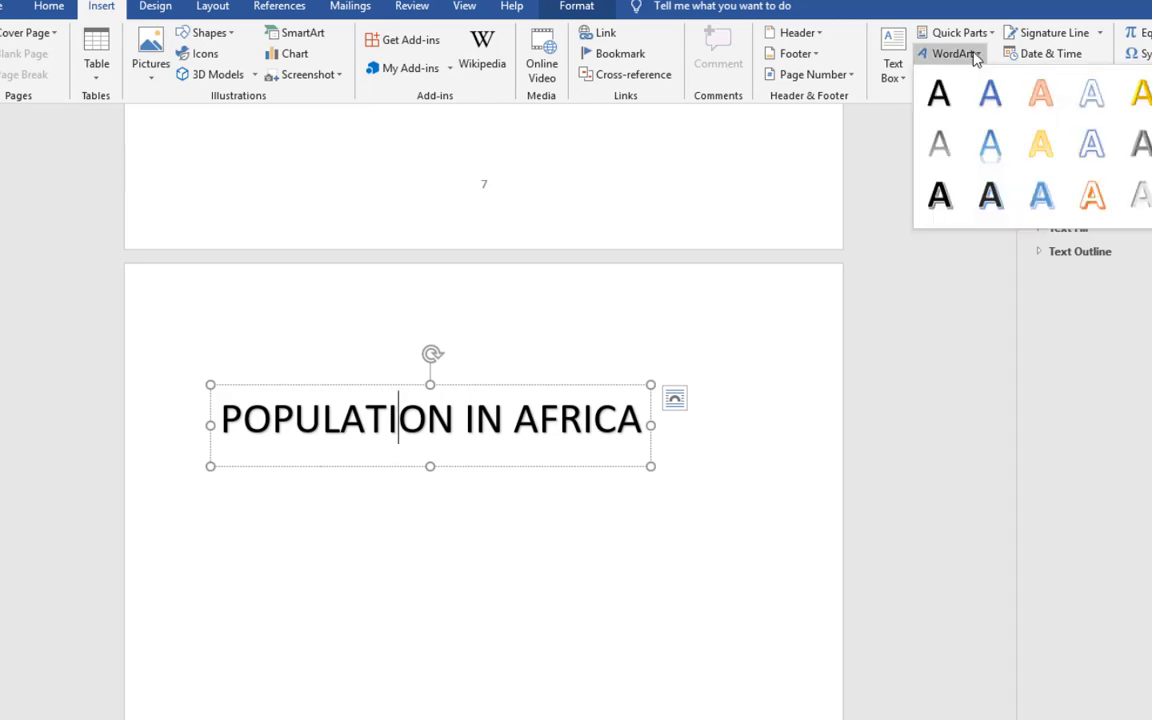
{"action": "left_click", "coordinate": [1040, 94]}
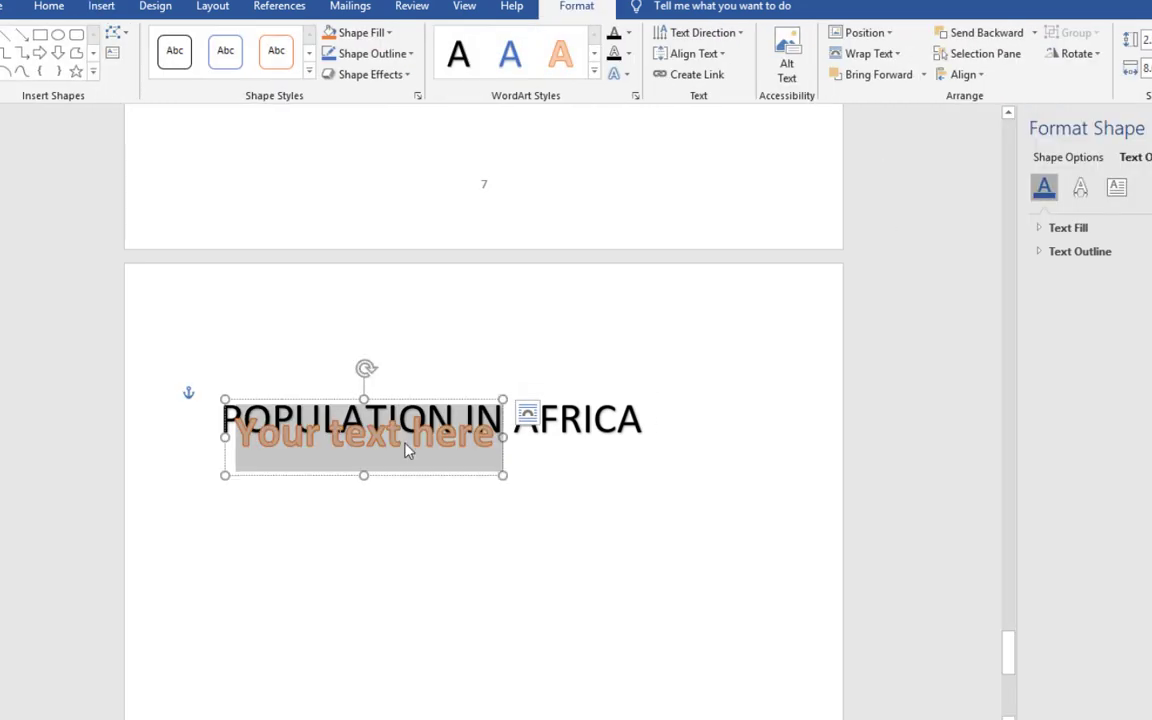
{"action": "left_click_drag", "start_coordinate": [396, 443], "coordinate": [389, 482]}
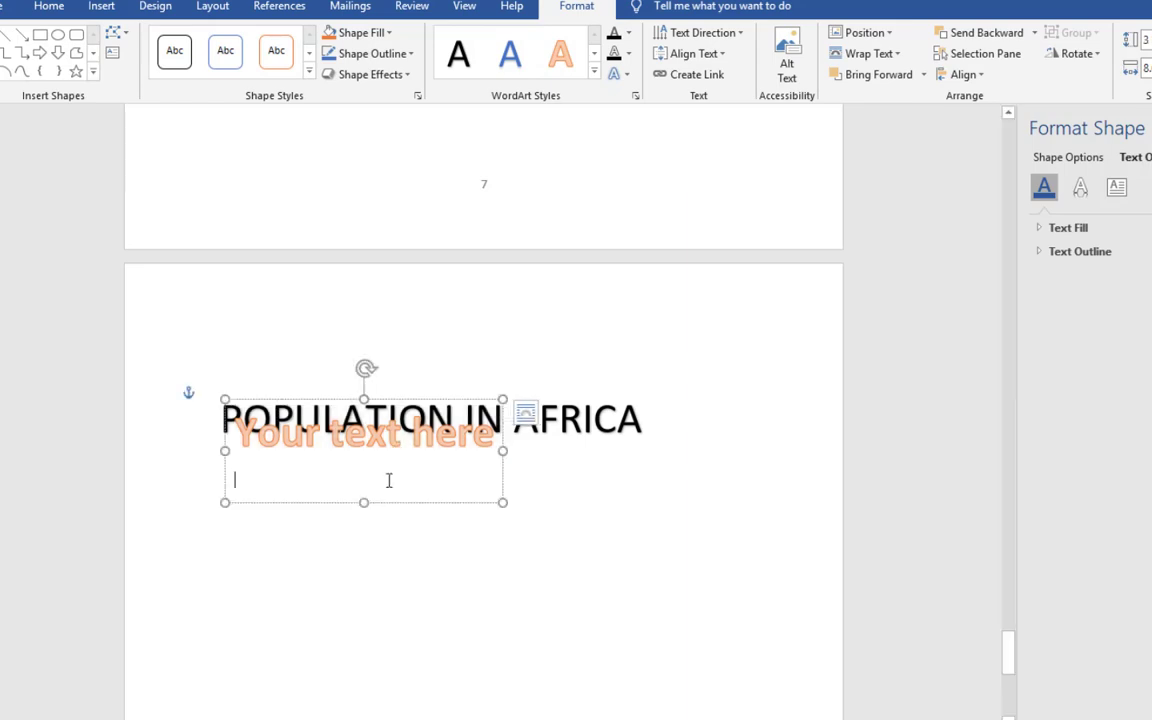
{"action": "left_click_drag", "start_coordinate": [413, 401], "coordinate": [401, 507]}
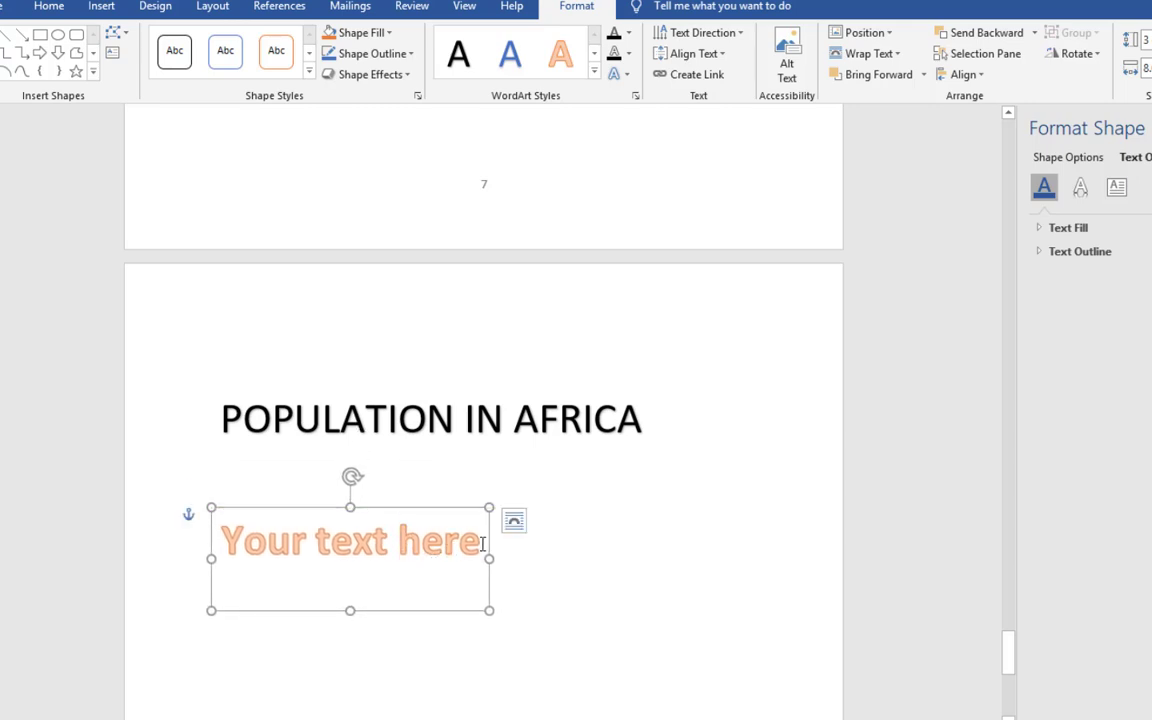
- Replace the orange WordArt's placeholder text with EAST AFRICAN POPULATION
{"action": "left_click", "coordinate": [482, 543]}
{"action": "key", "text": "BackSpace"}
{"action": "key", "text": "BackSpace"}
{"action": "key", "text": "BackSpace"}
{"action": "key", "text": "BackSpace"}
{"action": "key", "text": "BackSpace"}
{"action": "key", "text": "BackSpace"}
{"action": "key", "text": "BackSpace"}
{"action": "key", "text": "BackSpace"}
{"action": "key", "text": "BackSpace"}
{"action": "key", "text": "BackSpace"}
{"action": "key", "text": "BackSpace"}
{"action": "key", "text": "BackSpace"}
{"action": "key", "text": "BackSpace"}
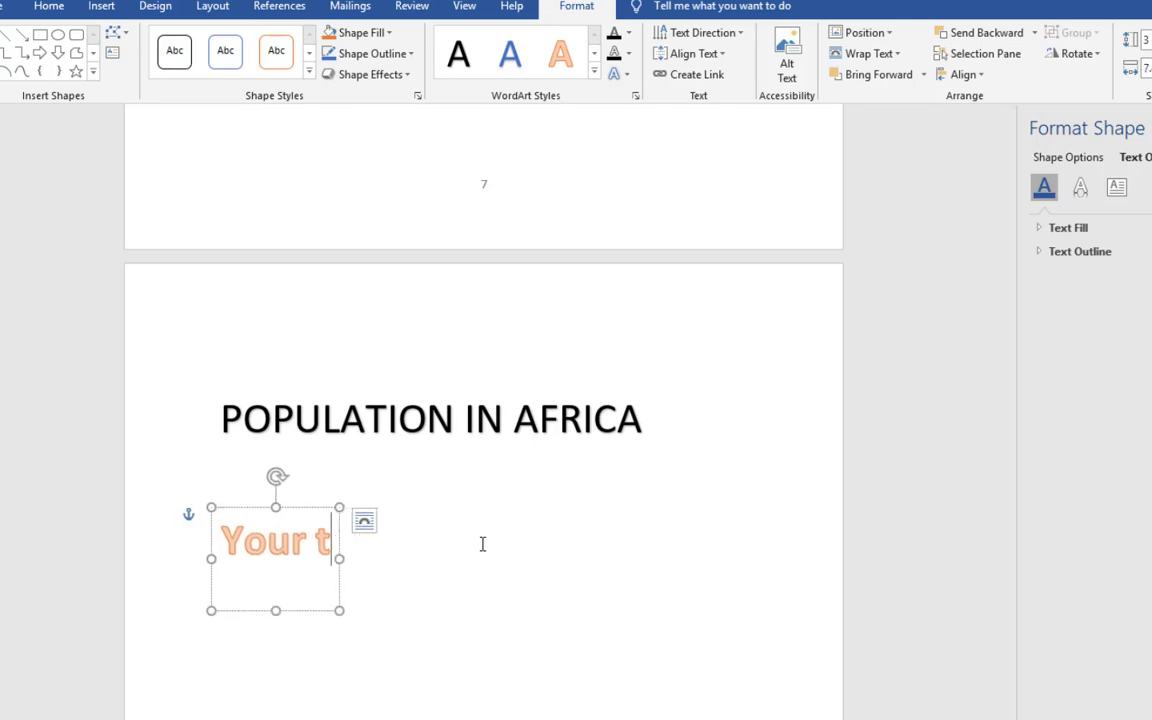
{"action": "key", "text": "BackSpace"}
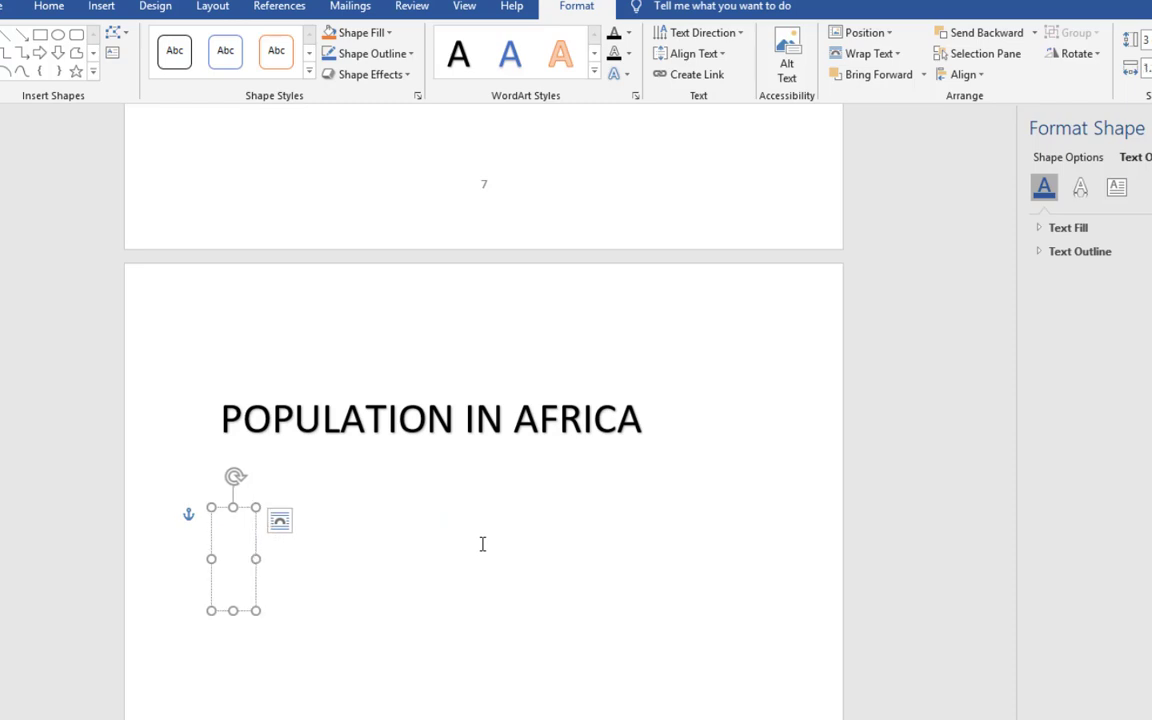
{"action": "type", "text": "EA"}
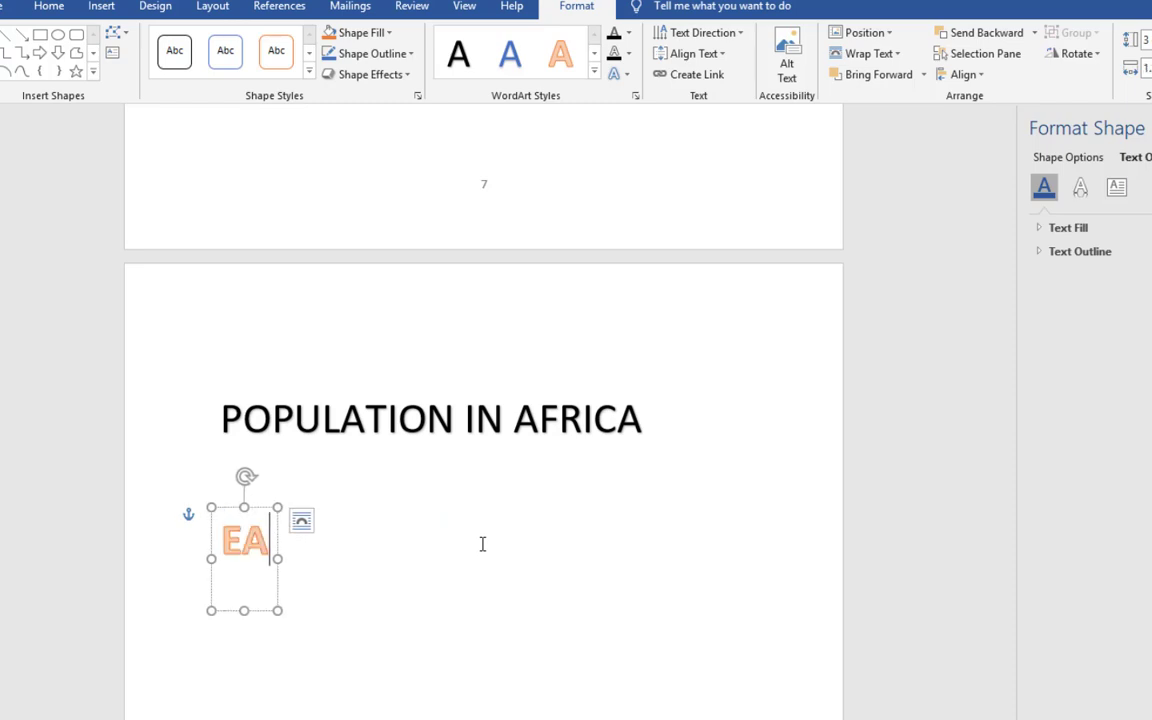
{"action": "type", "text": "ST"}
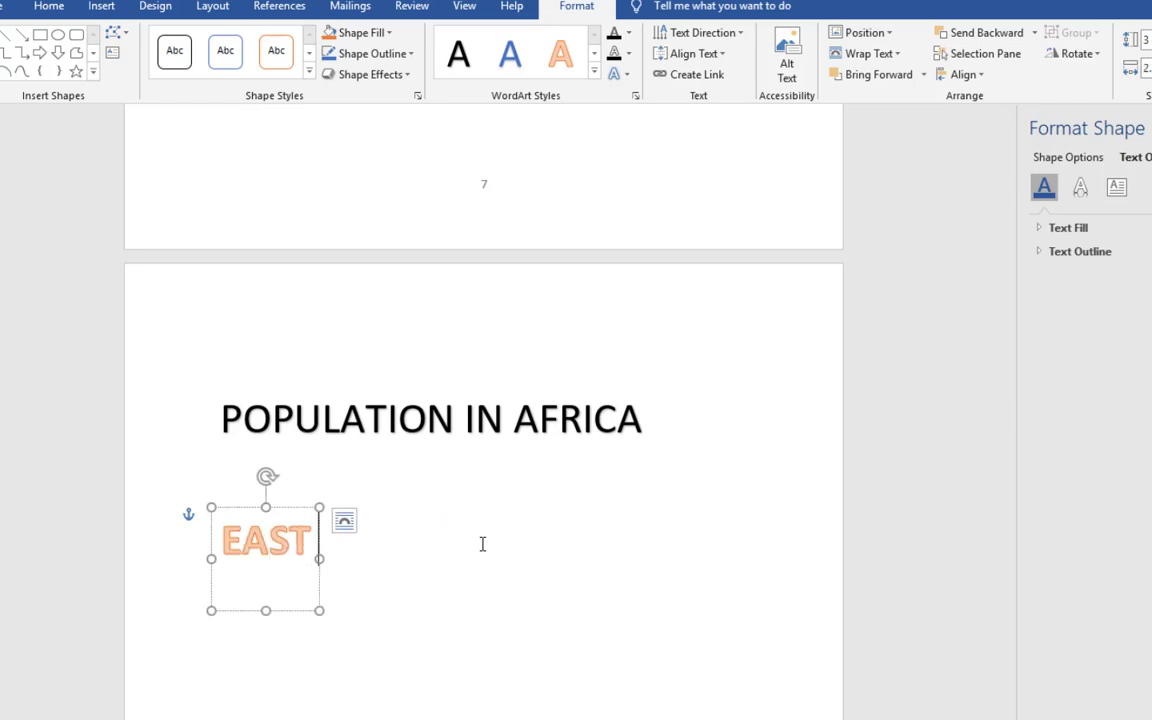
{"action": "type", "text": " AFR"}
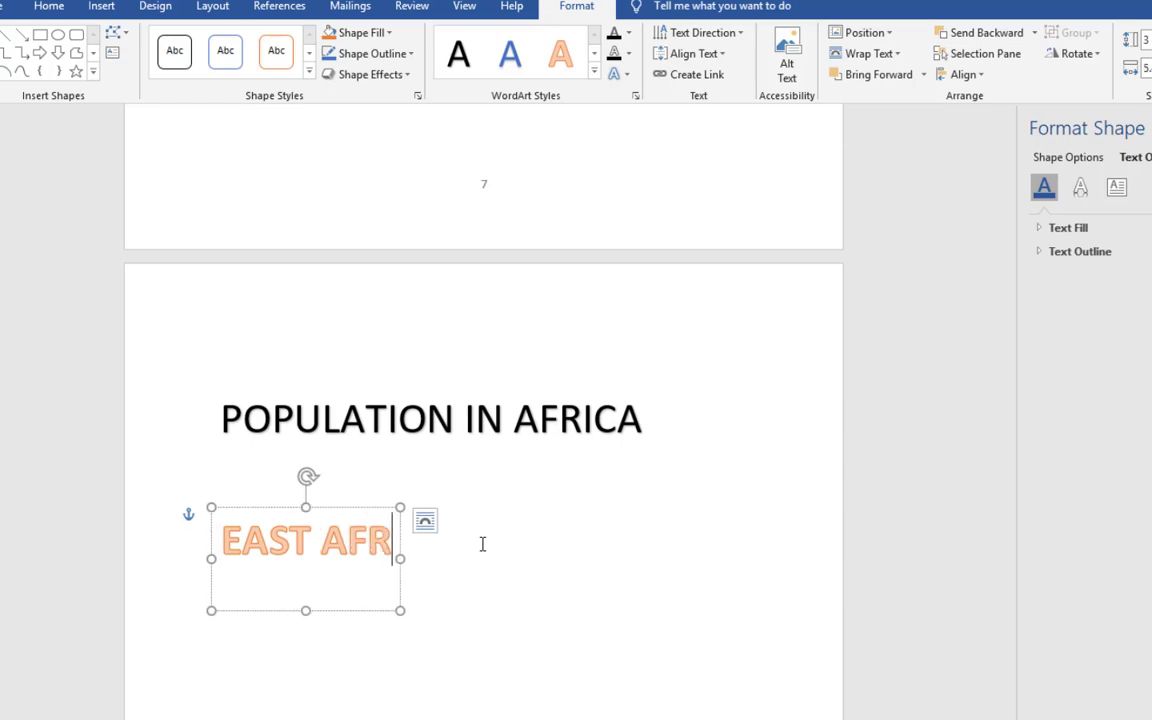
{"action": "type", "text": "ICAN P"}
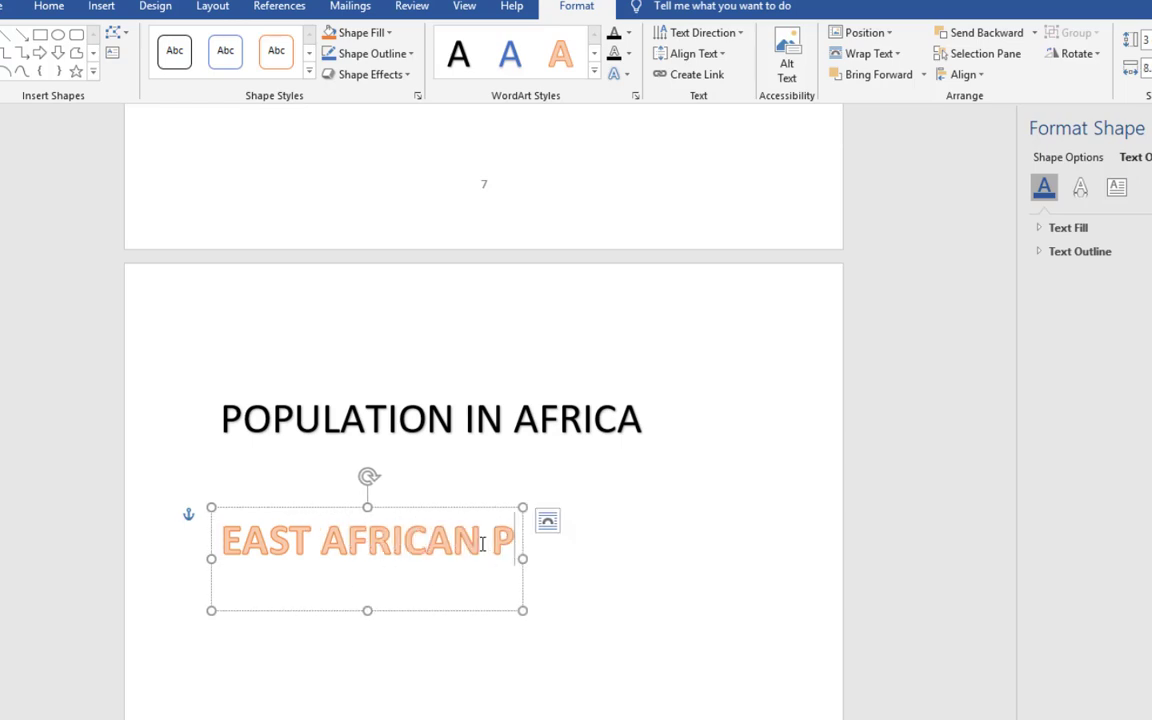
{"action": "type", "text": "OPULA"}
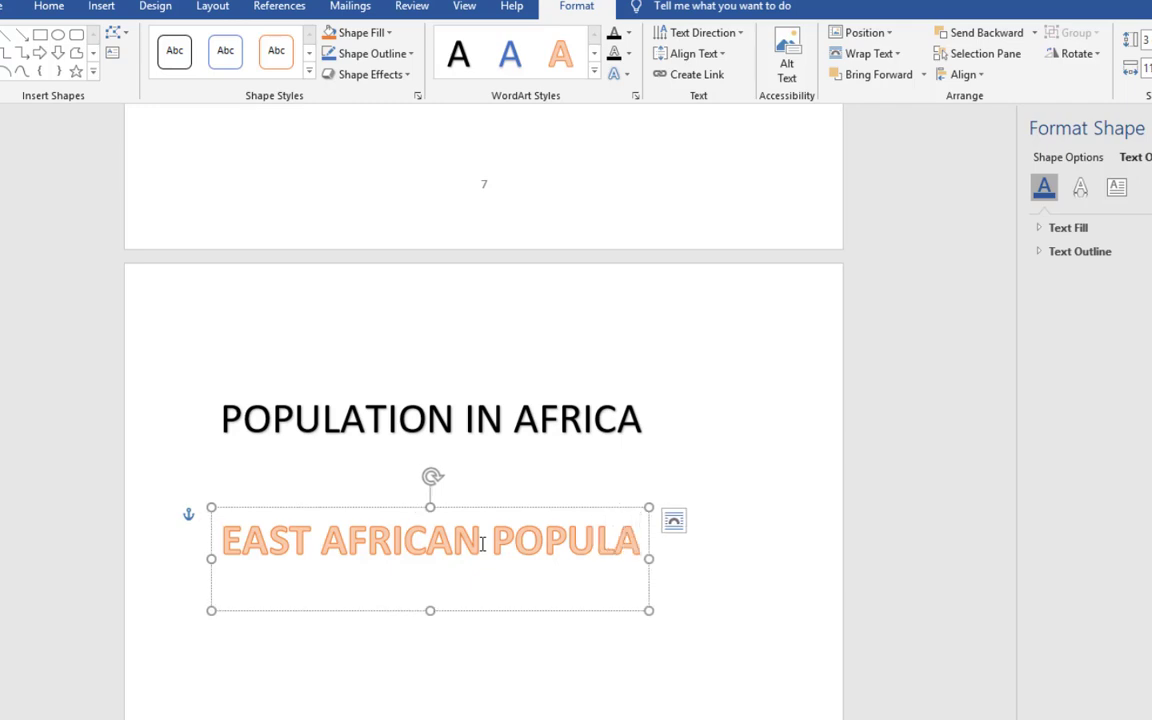
{"action": "type", "text": "TION"}
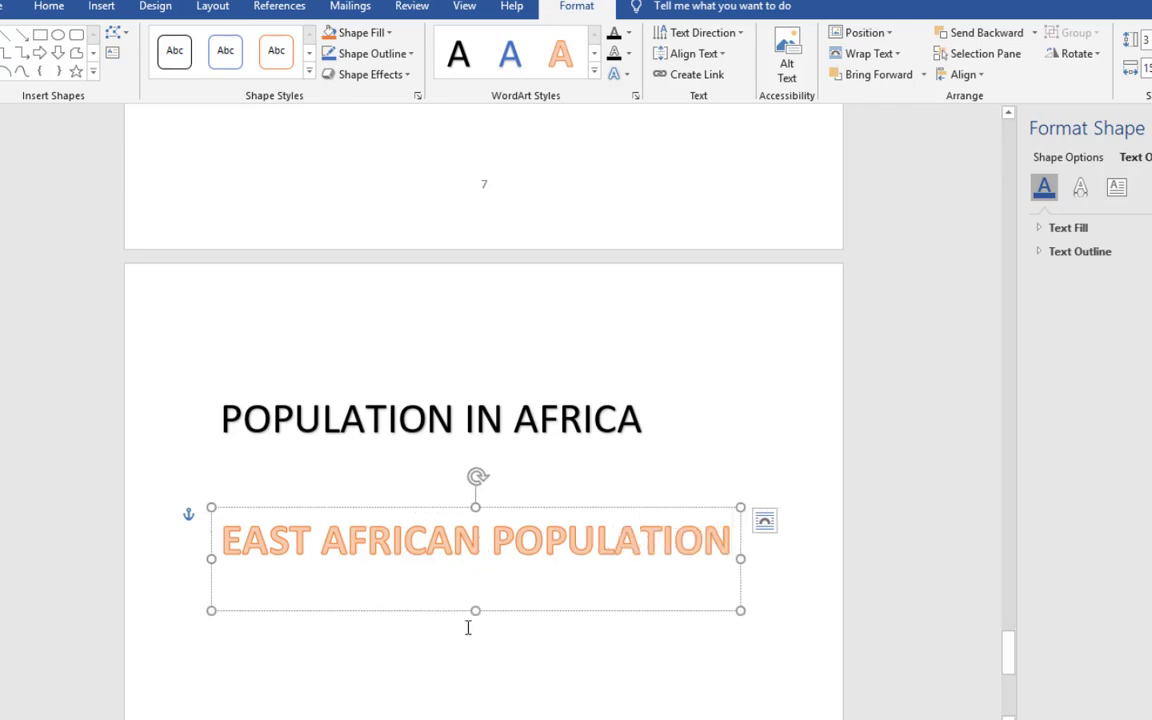
{"action": "left_click", "coordinate": [426, 665]}
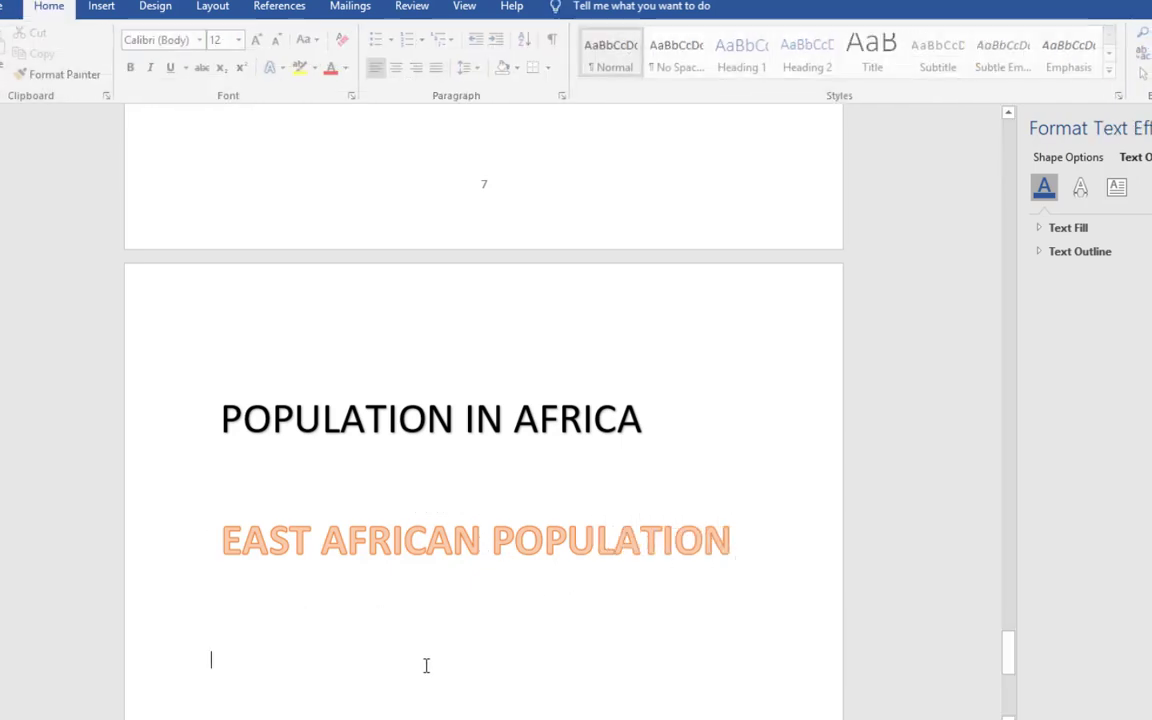
{"action": "left_click", "coordinate": [510, 549]}
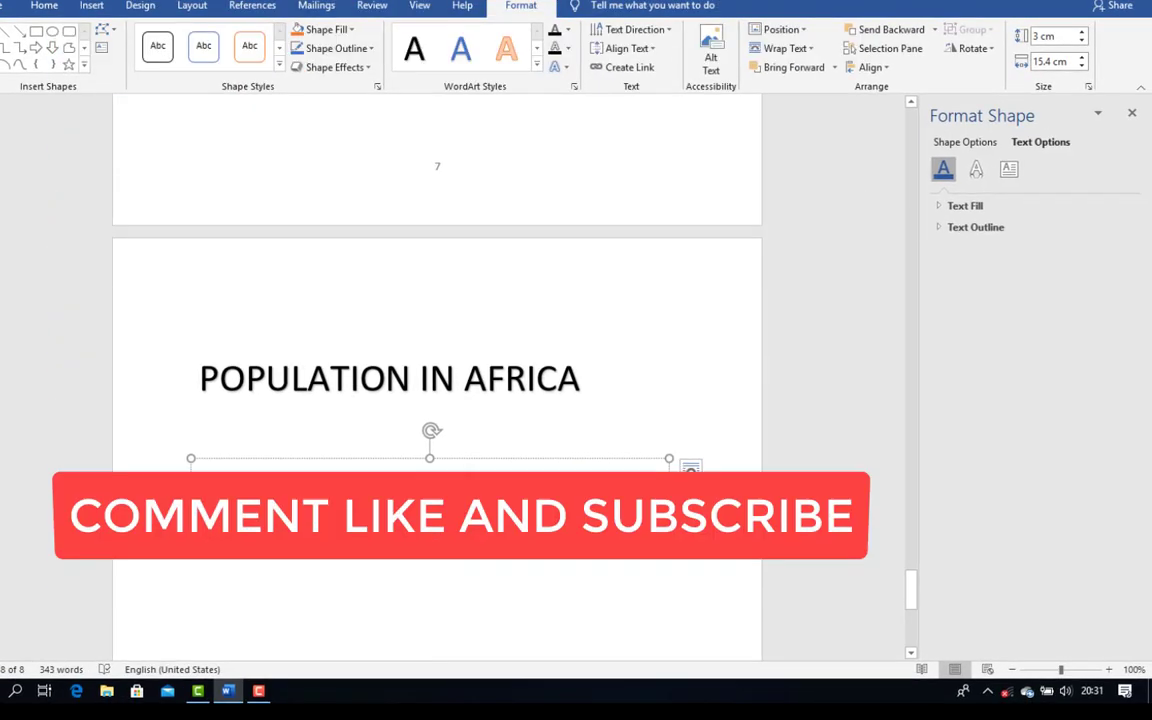
{"action": "left_click_drag", "start_coordinate": [663, 488], "coordinate": [199, 484]}
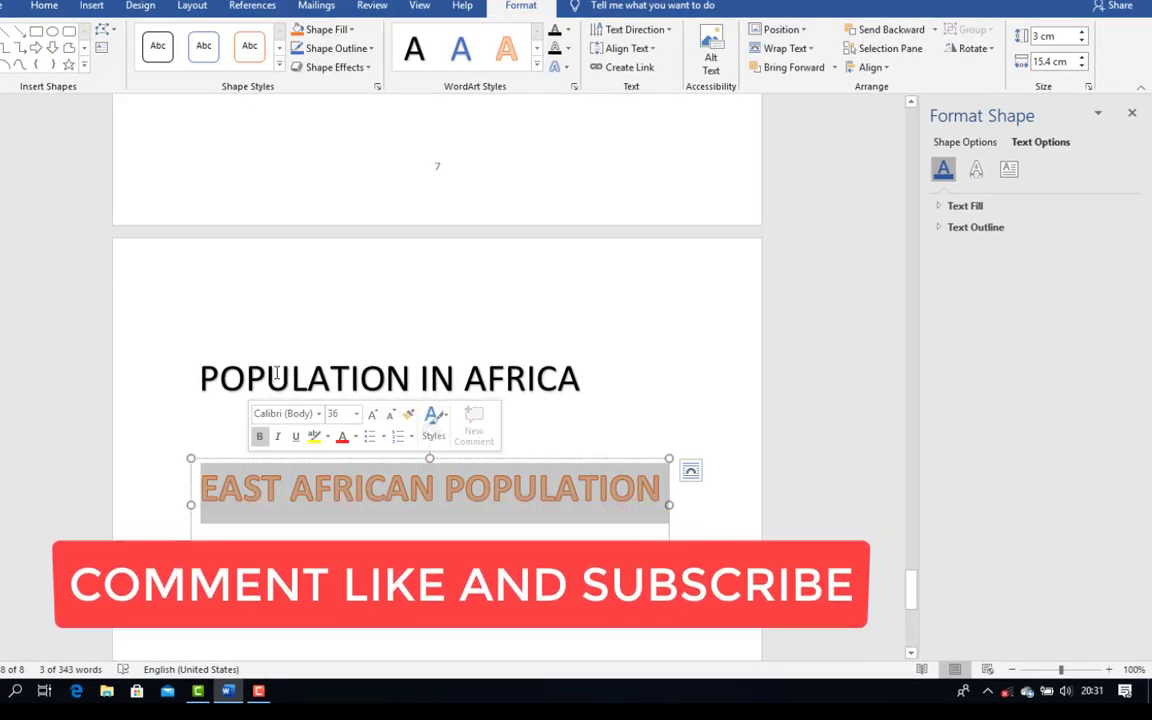
{"action": "left_click", "coordinate": [276, 373]}
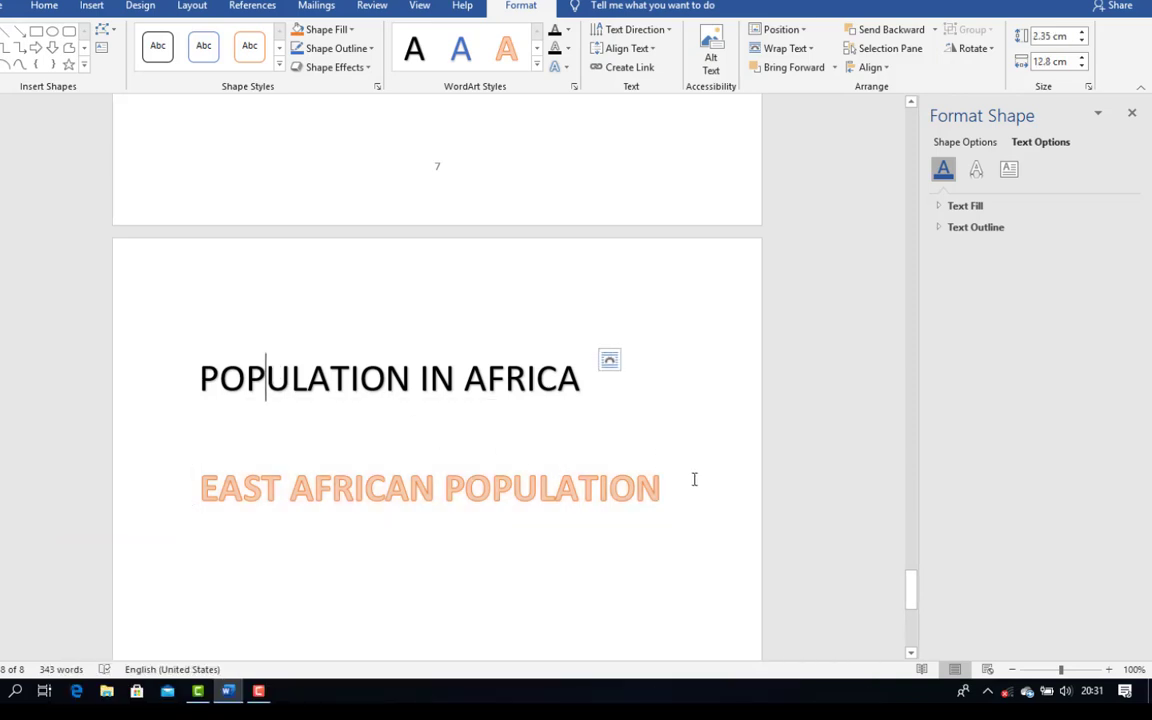
{"action": "left_click", "coordinate": [639, 507]}
{"action": "left_click", "coordinate": [434, 490]}
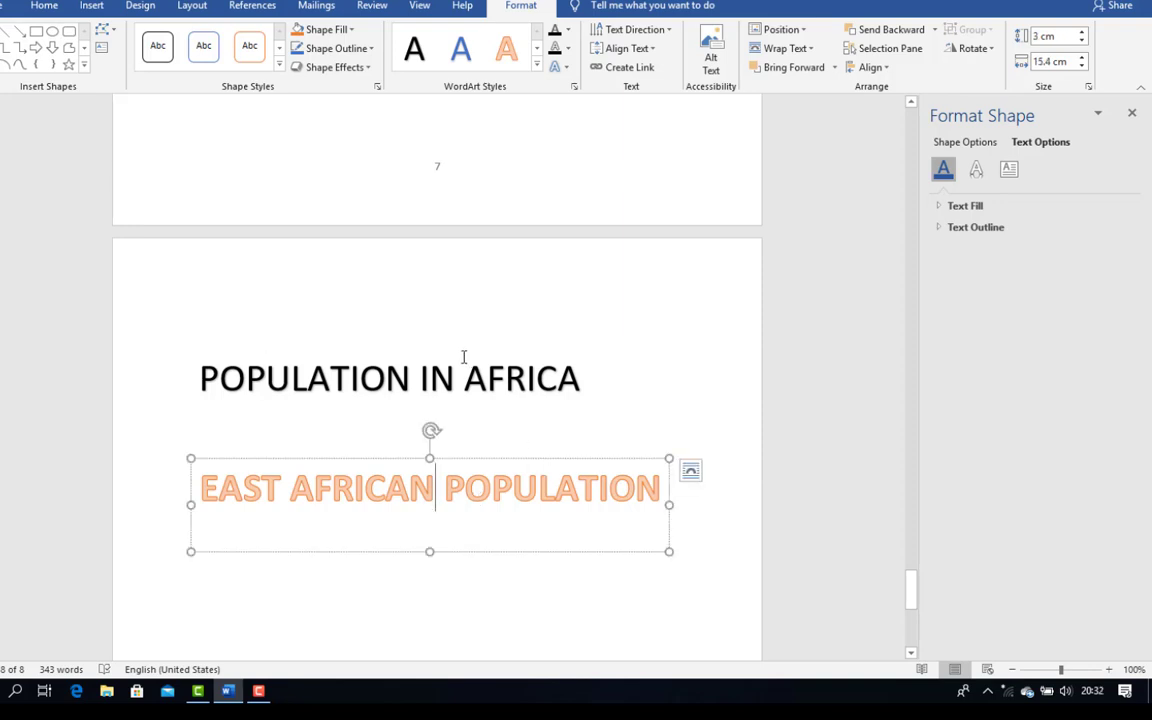
{"action": "left_click", "coordinate": [86, 6]}
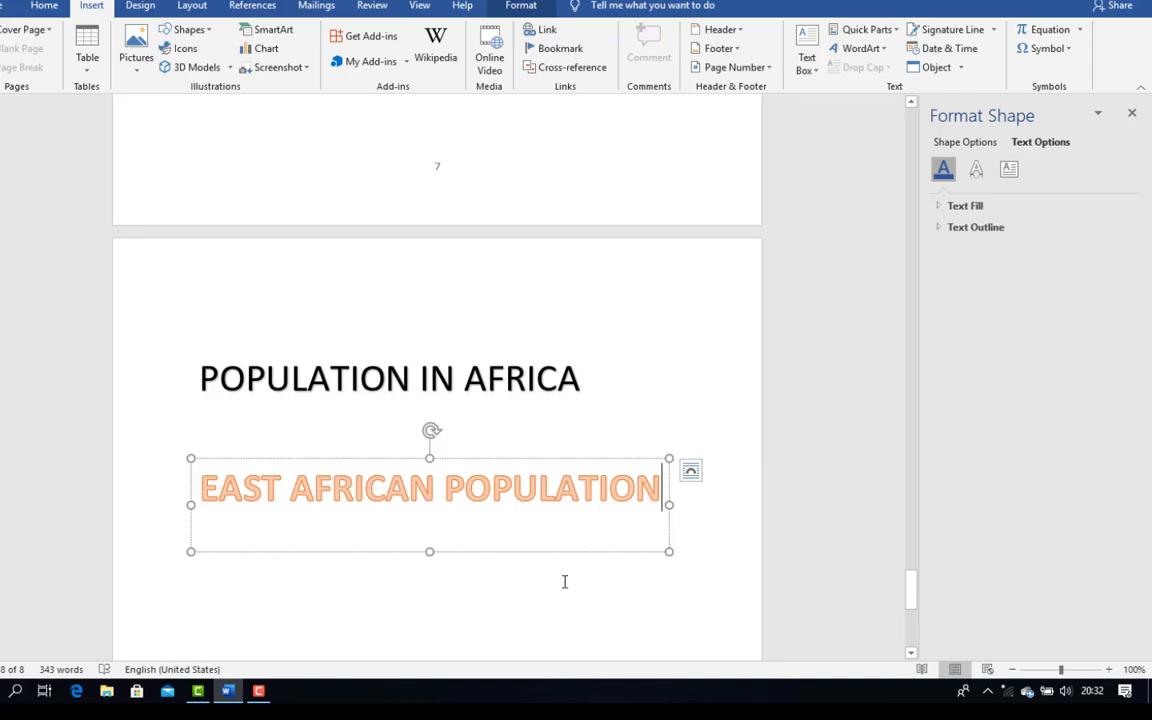
{"action": "left_click", "coordinate": [260, 692]}
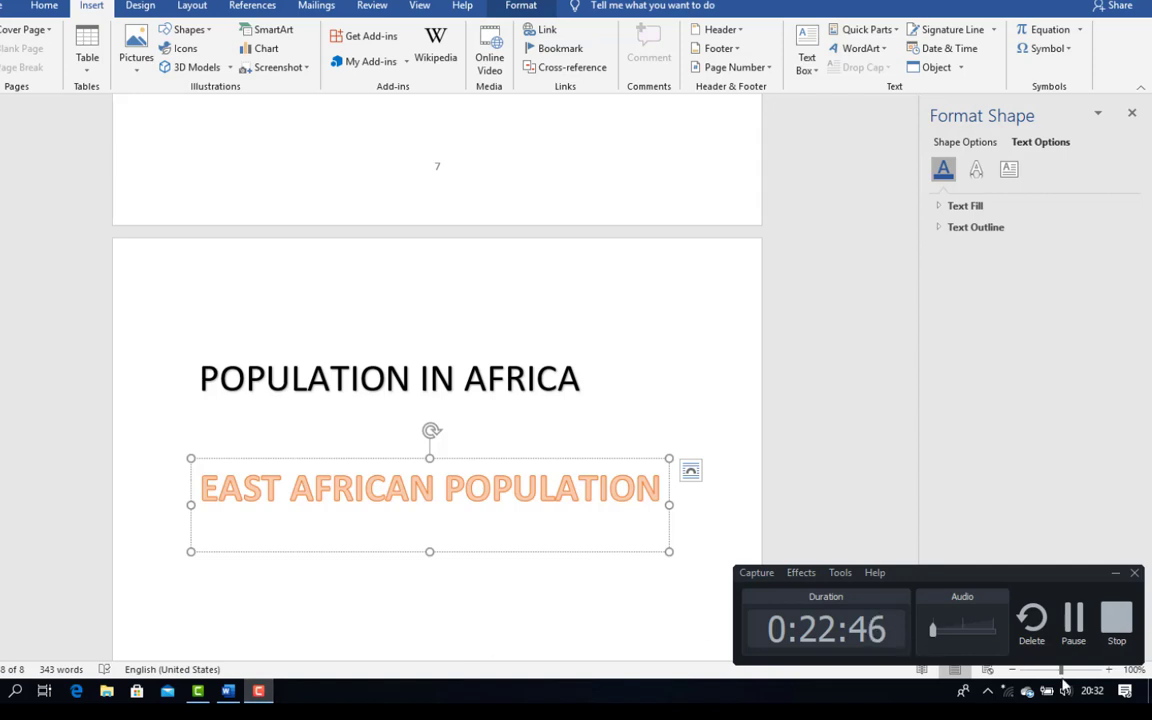